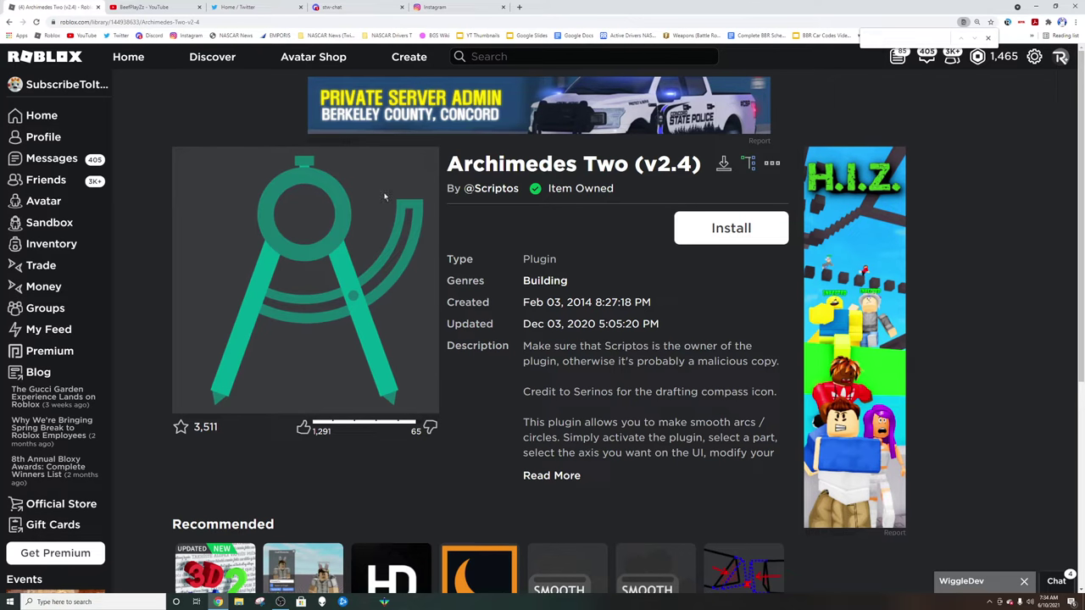
pyautogui.moveTo(447, 170); pyautogui.dragTo(689, 166)
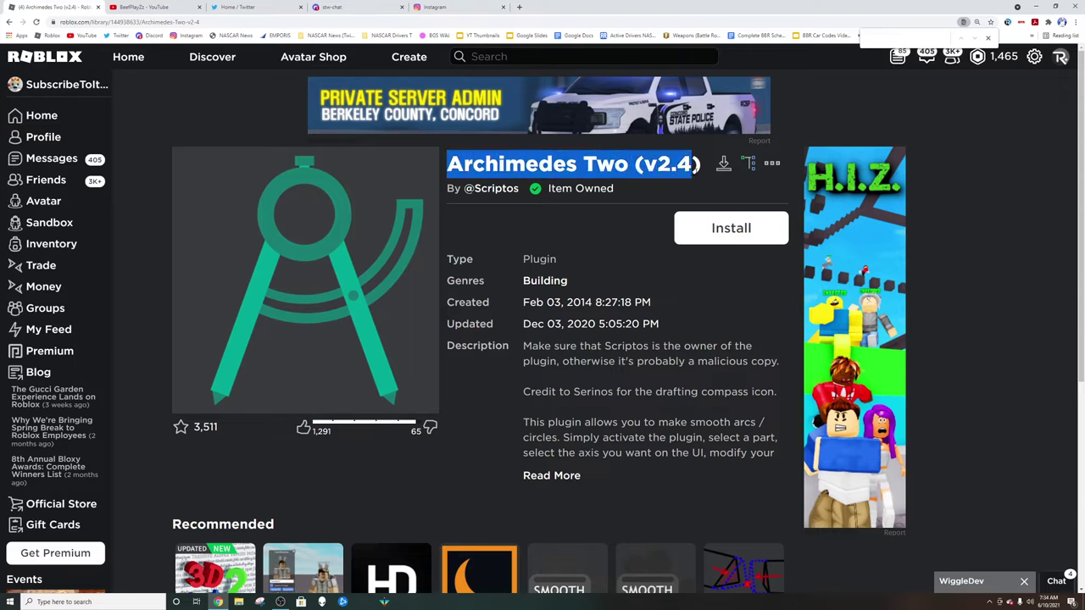
pyautogui.click(617, 208)
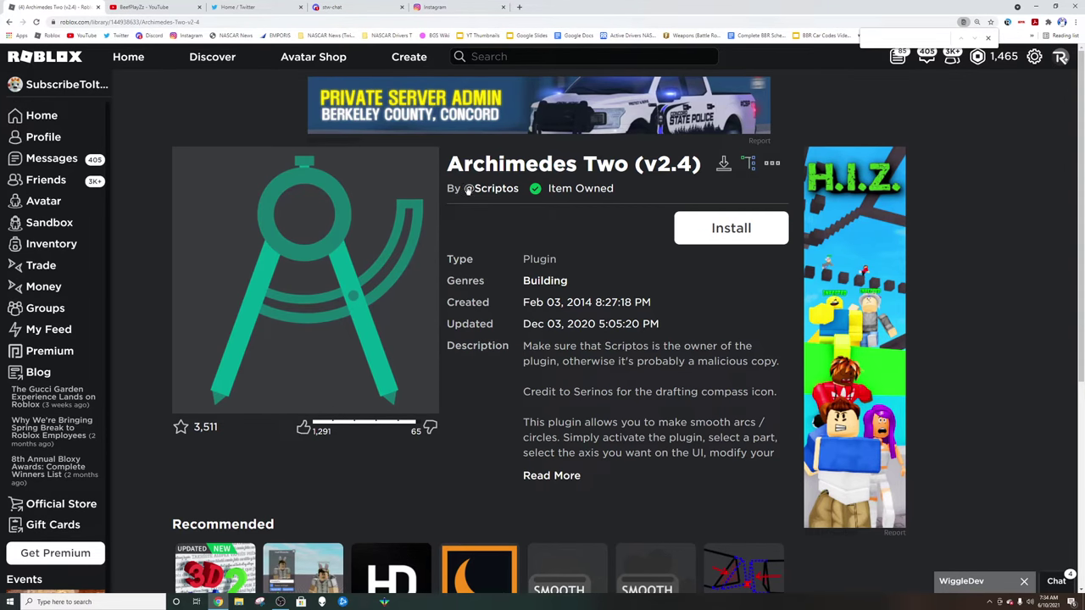
pyautogui.moveTo(446, 175); pyautogui.dragTo(702, 171)
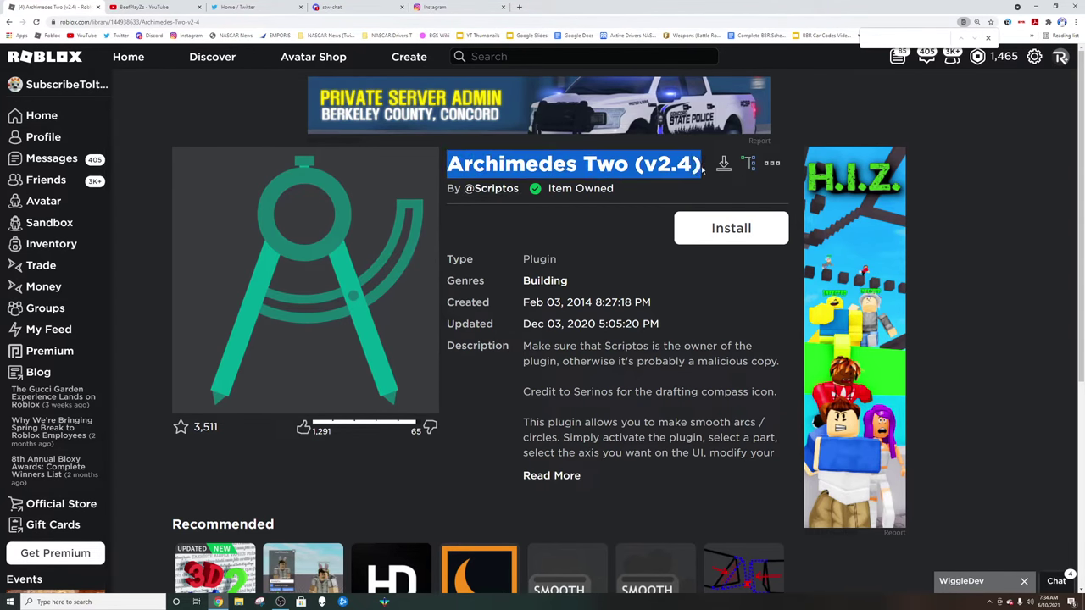
pyautogui.click(647, 208)
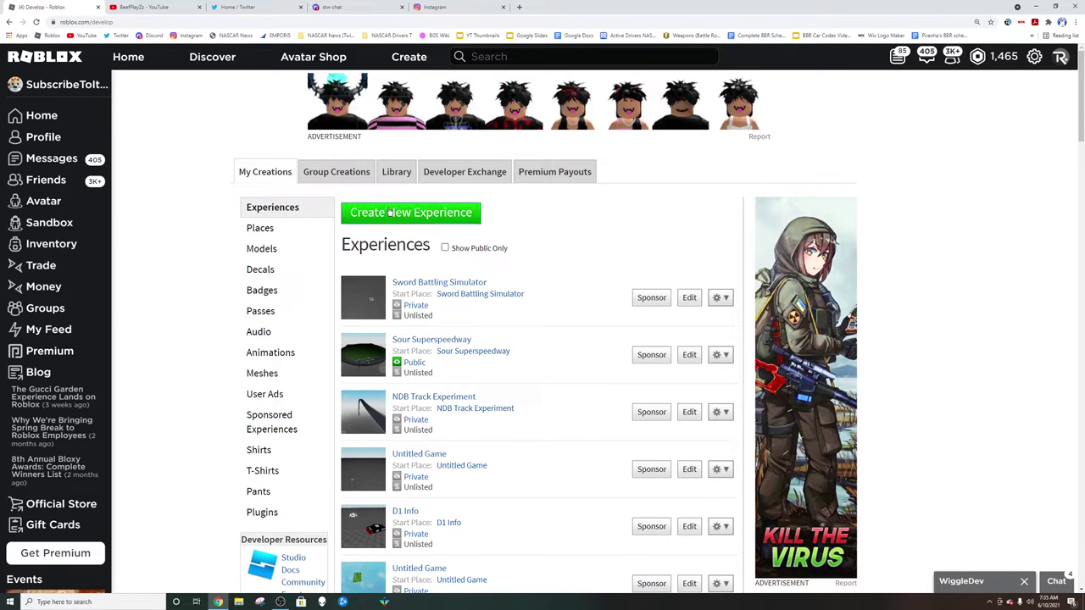
# - Create a new experience from the Baseplate template in Roblox Studio, dismissing the auto-recovery notice
pyautogui.click(398, 212)
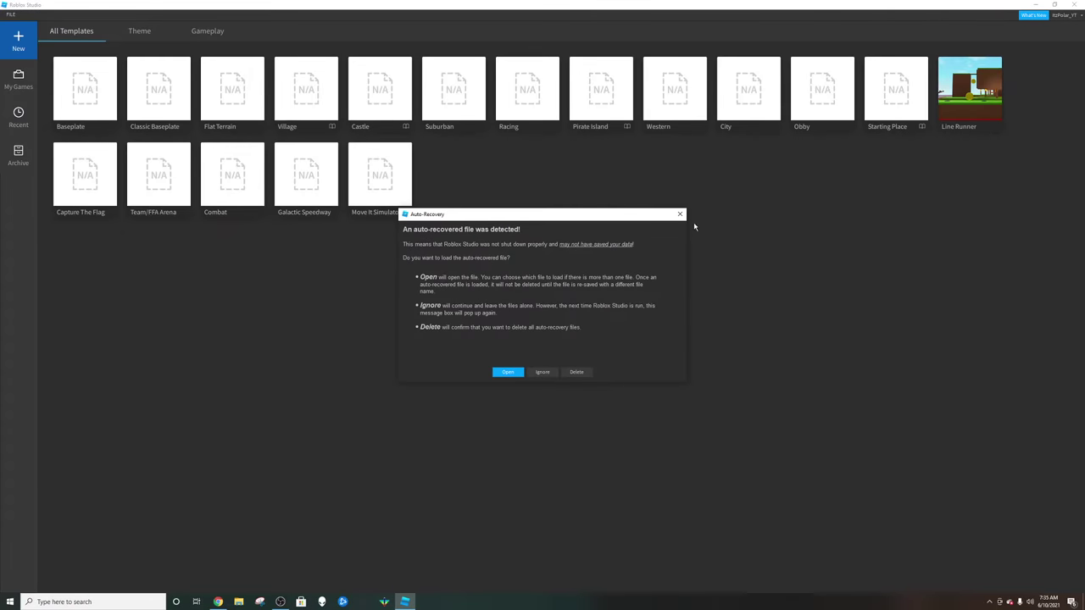
pyautogui.click(680, 215)
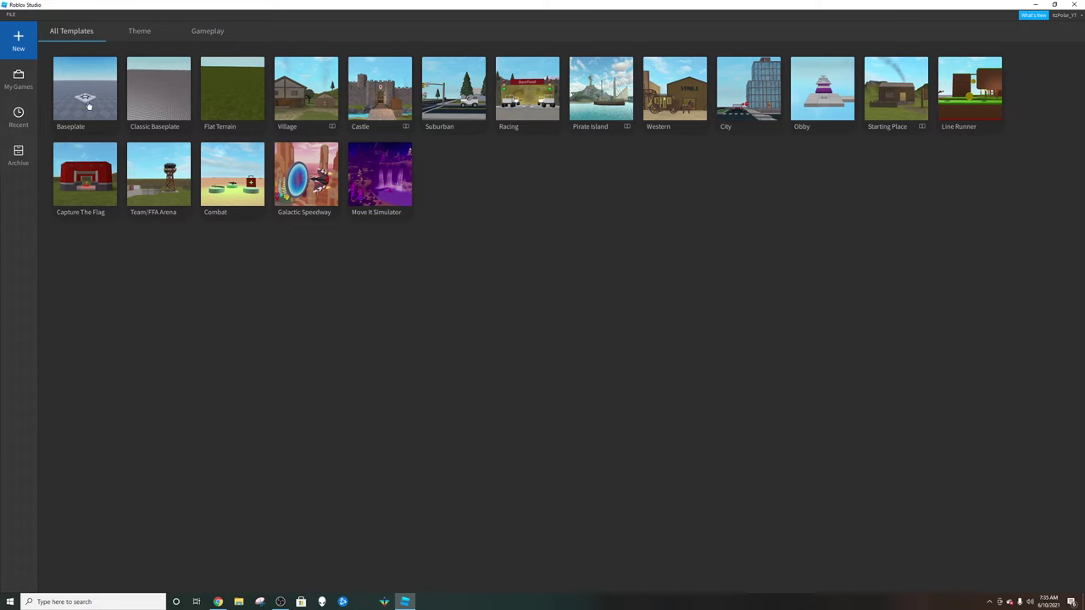
pyautogui.click(87, 97)
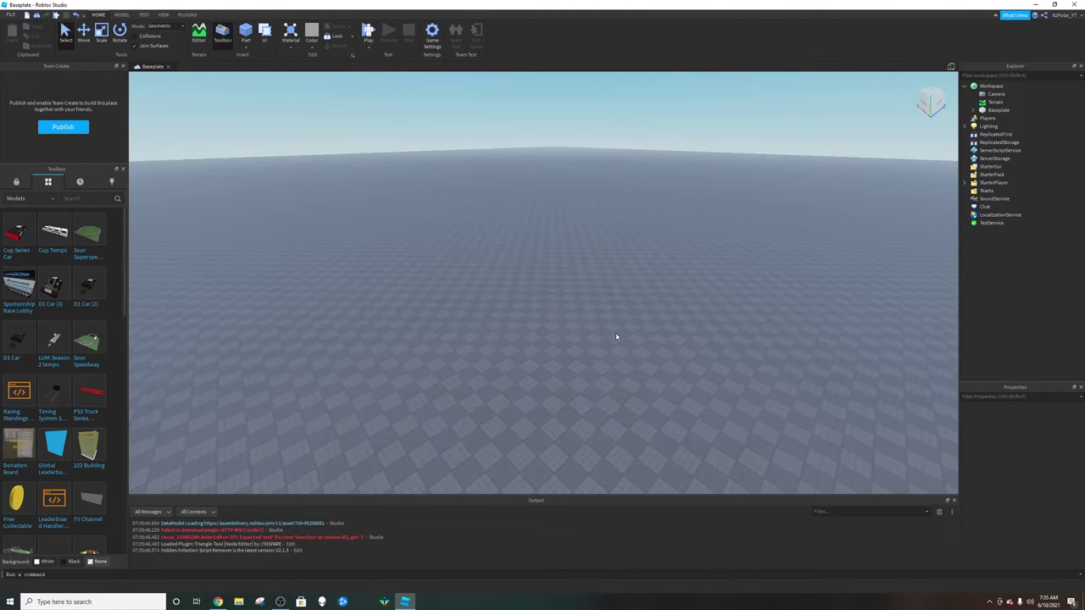
# - Launch the Archimedes plugin to view its axis, angle and miscellaneous options, and close it again
pyautogui.moveTo(615, 337); pyautogui.dragTo(615, 365, button='right')
pyautogui.click(187, 15)
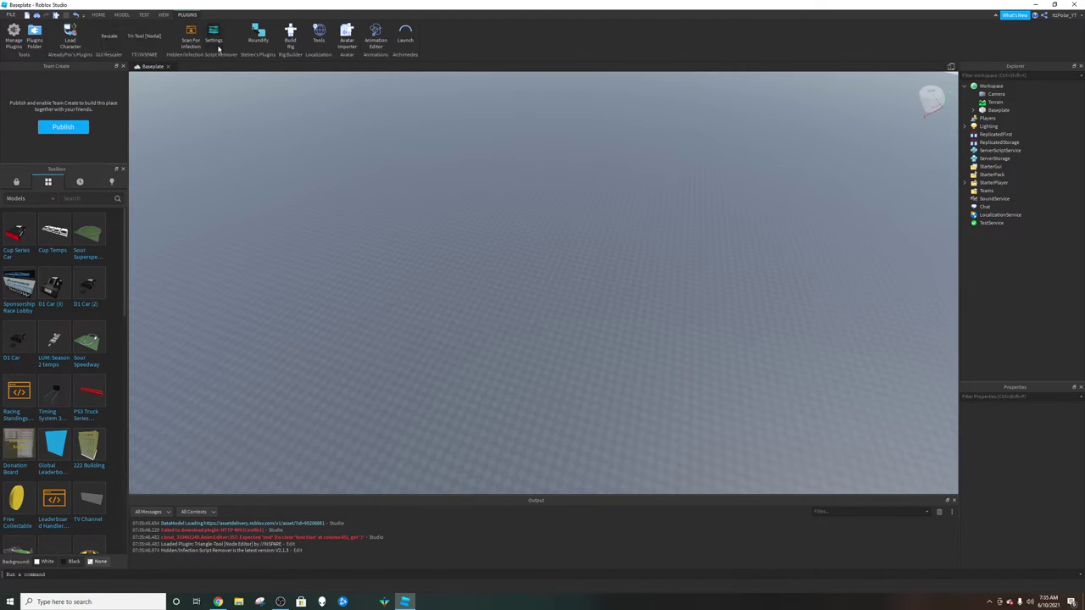
pyautogui.click(406, 36)
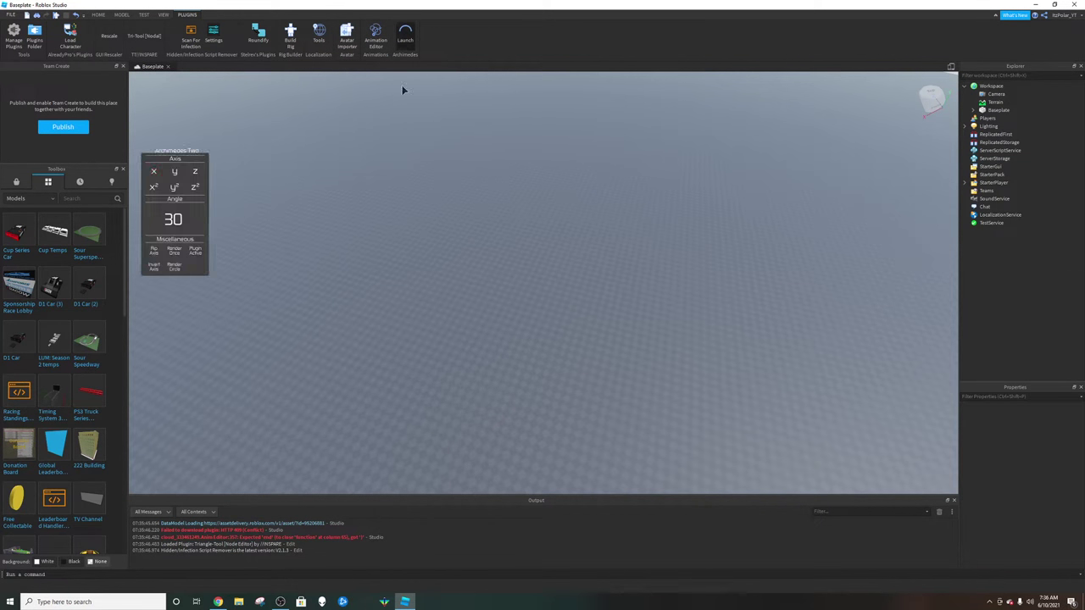
pyautogui.click(204, 150)
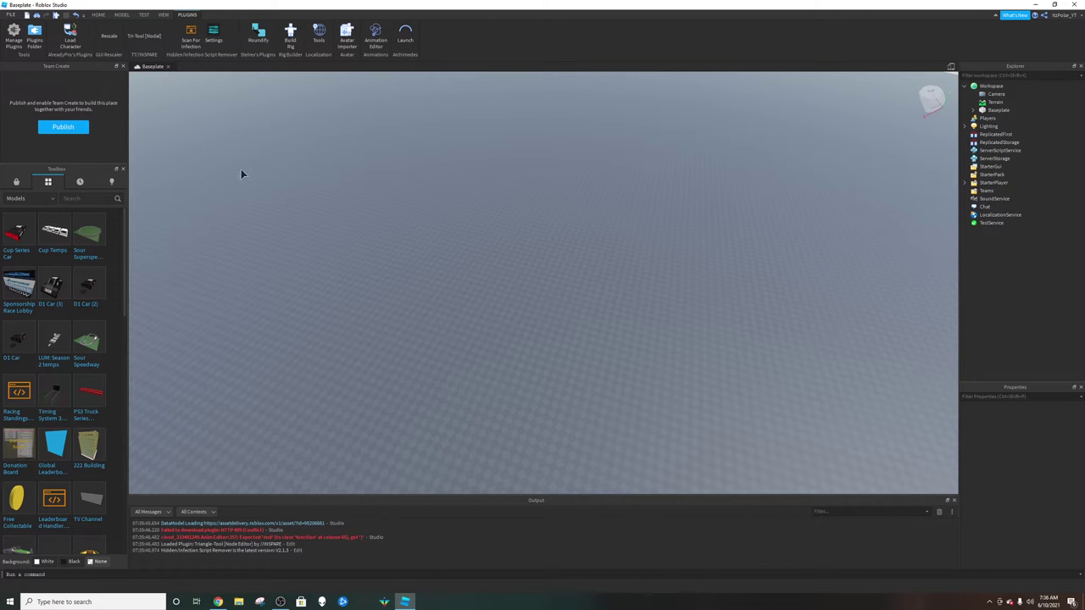
# - Insert a block part onto the open area of the baseplate
pyautogui.click(100, 16)
pyautogui.moveTo(380, 244); pyautogui.dragTo(379, 244, button='right')
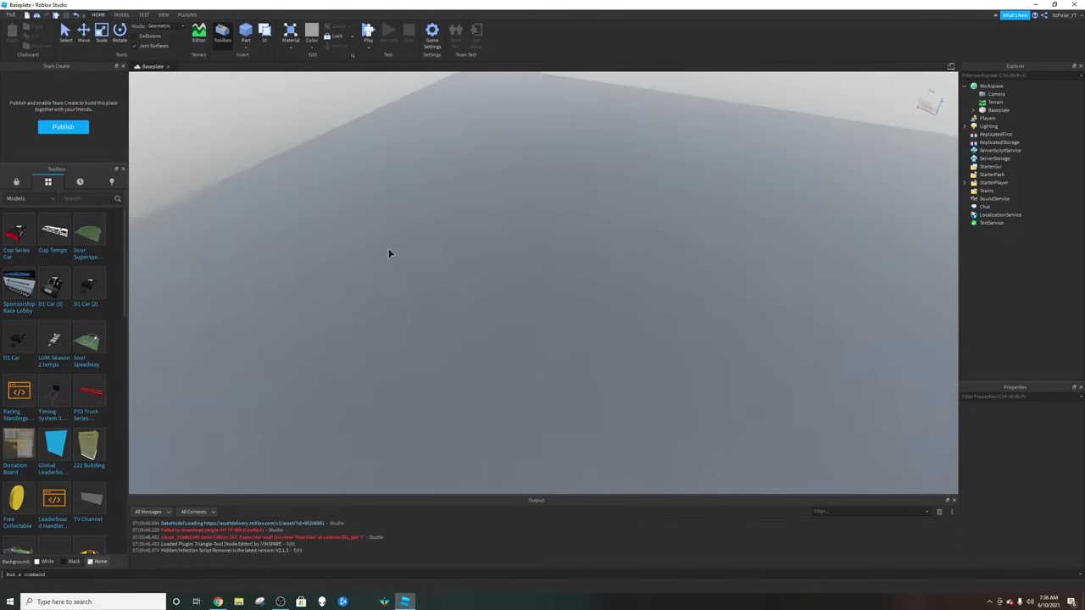
pyautogui.scroll(2, 395, 255)
pyautogui.click(245, 35)
pyautogui.scroll(5, 573, 281)
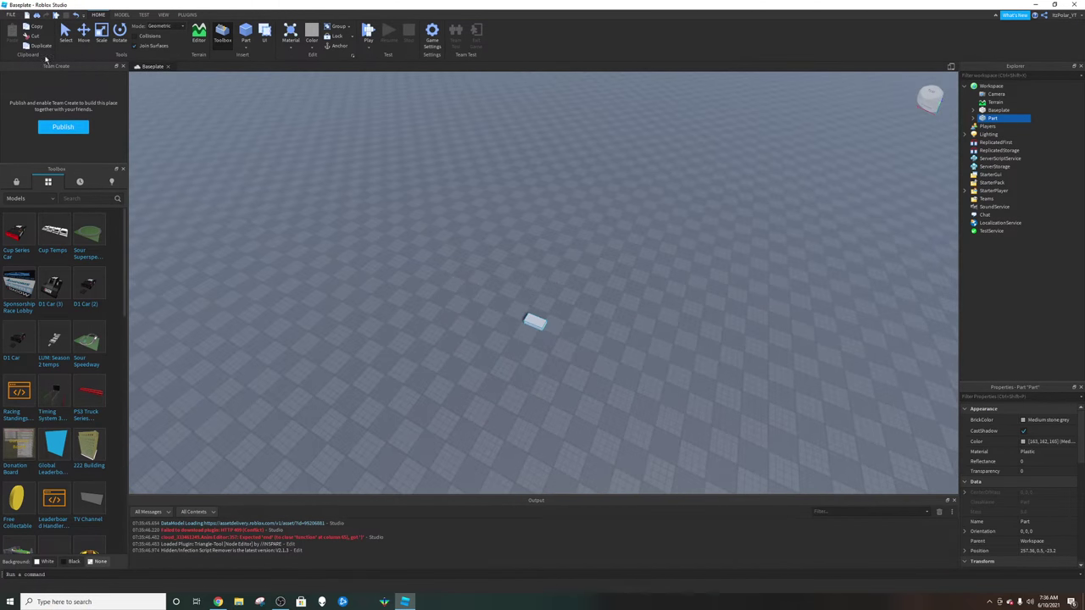
# - Scale the new part along its width and length into a large flat rectangular slab
pyautogui.click(102, 33)
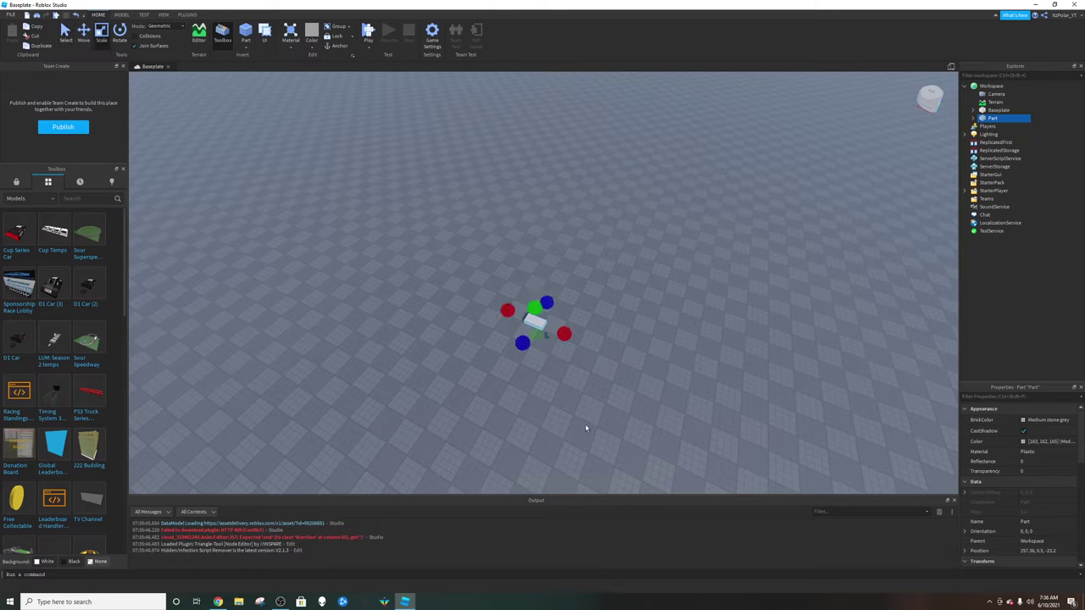
pyautogui.moveTo(523, 343); pyautogui.dragTo(448, 442)
pyautogui.moveTo(541, 403); pyautogui.dragTo(542, 403, button='right')
pyautogui.scroll(-3, 541, 403)
pyautogui.moveTo(525, 368); pyautogui.dragTo(587, 373)
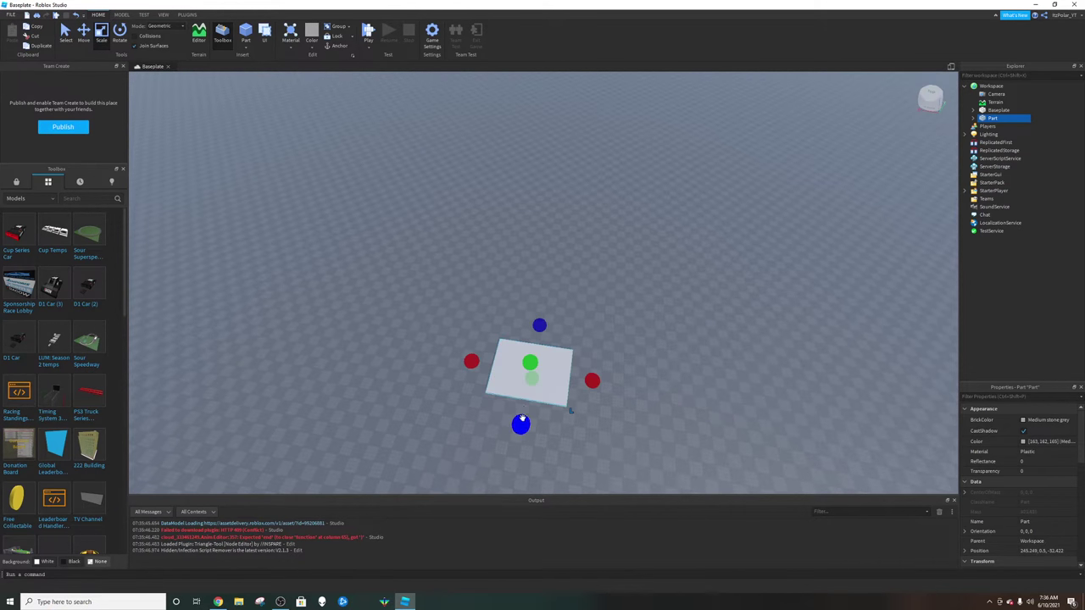
pyautogui.moveTo(521, 421); pyautogui.dragTo(514, 458)
pyautogui.scroll(3, 514, 459)
pyautogui.moveTo(515, 424); pyautogui.dragTo(513, 385, button='right')
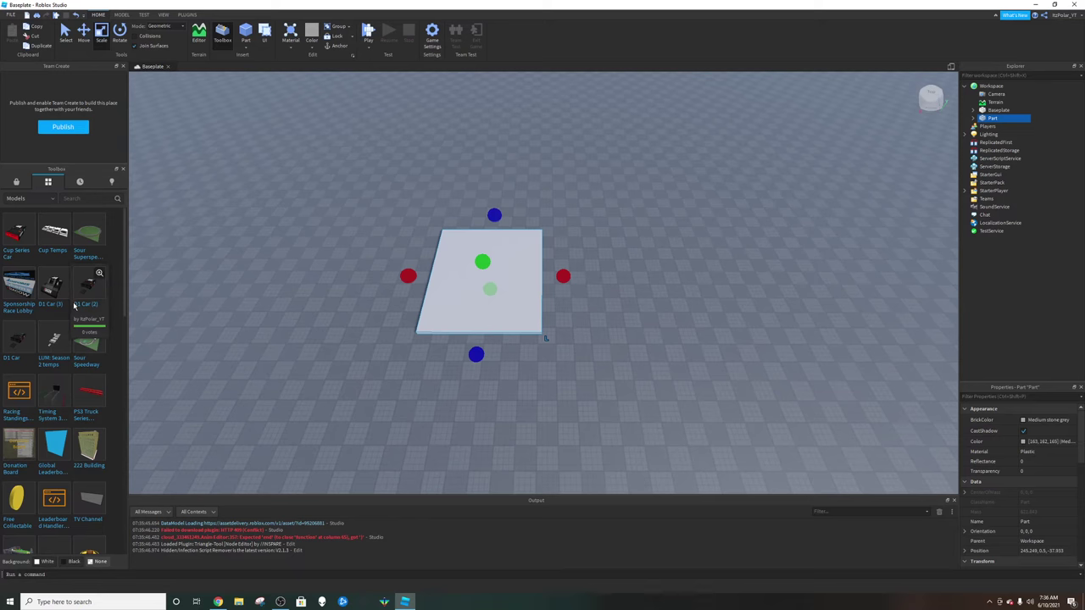
# - Insert the Cup Series Car model onto the slab and rotate it 180 degrees about the vertical axis
pyautogui.click(12, 238)
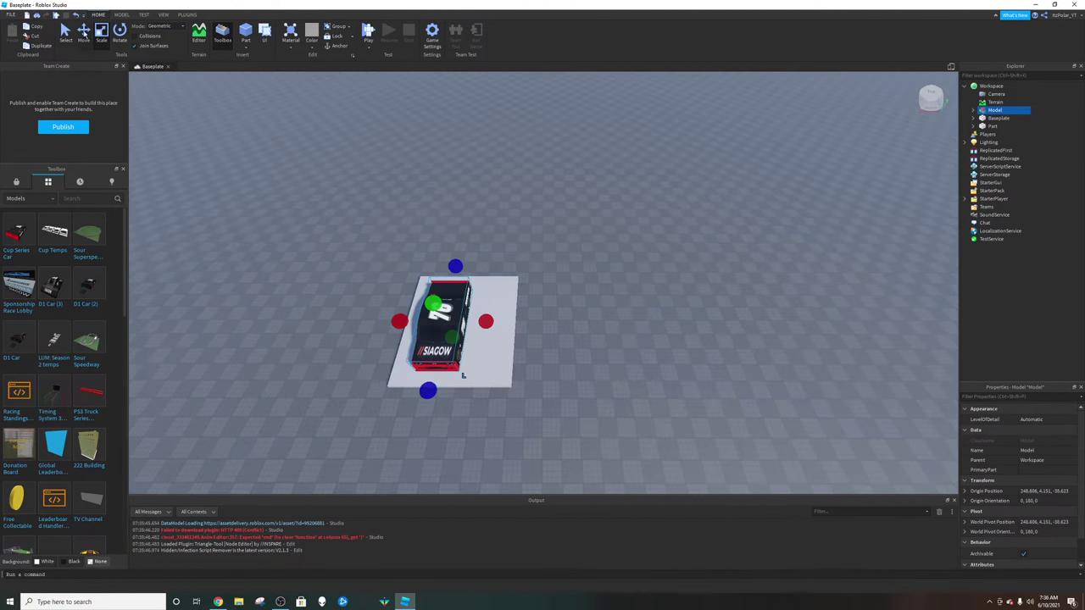
pyautogui.click(120, 33)
pyautogui.moveTo(374, 344); pyautogui.dragTo(569, 289)
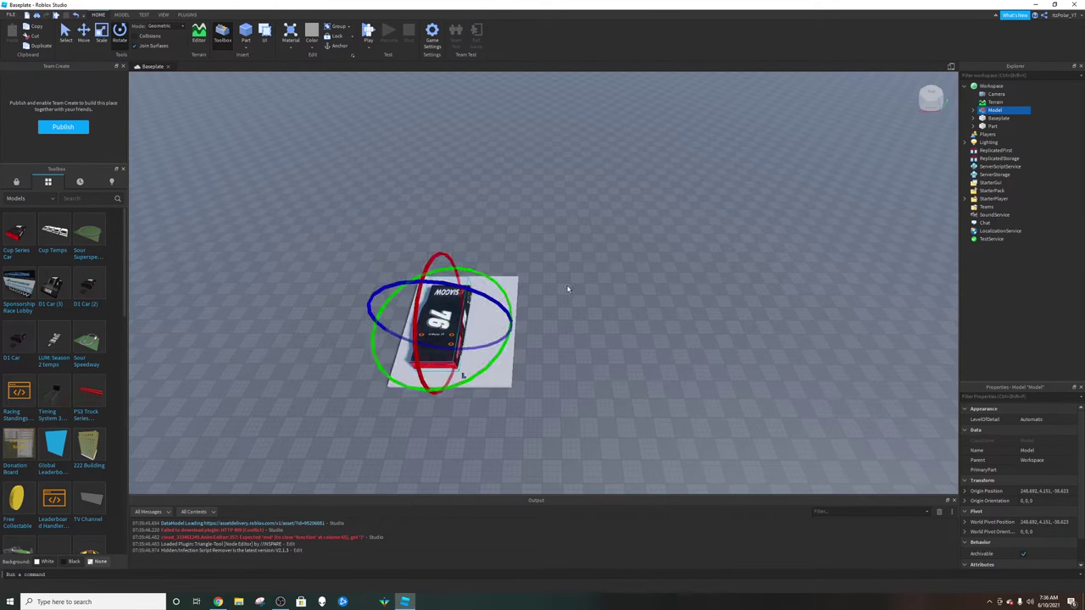
pyautogui.click(568, 290)
# - Scale the slab slightly narrower on the side beside the car
pyautogui.click(508, 342)
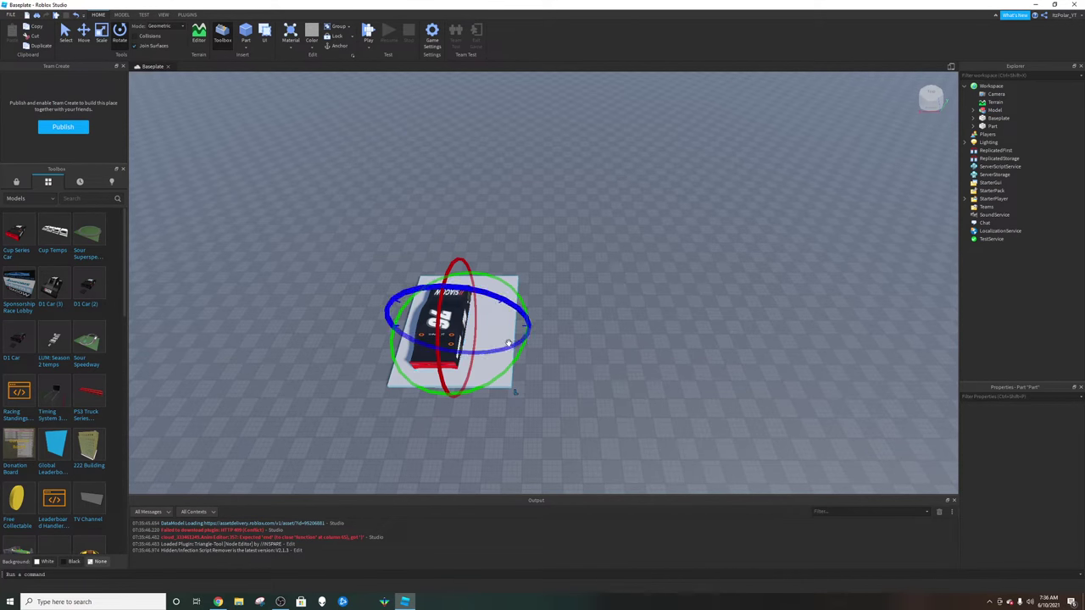
pyautogui.click(102, 38)
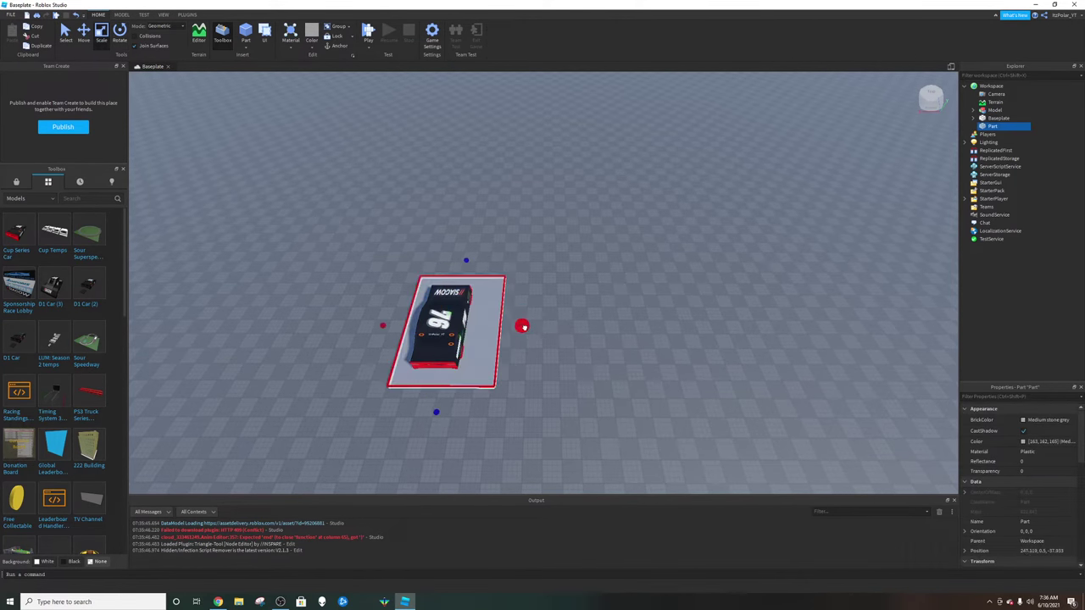
pyautogui.click(441, 335)
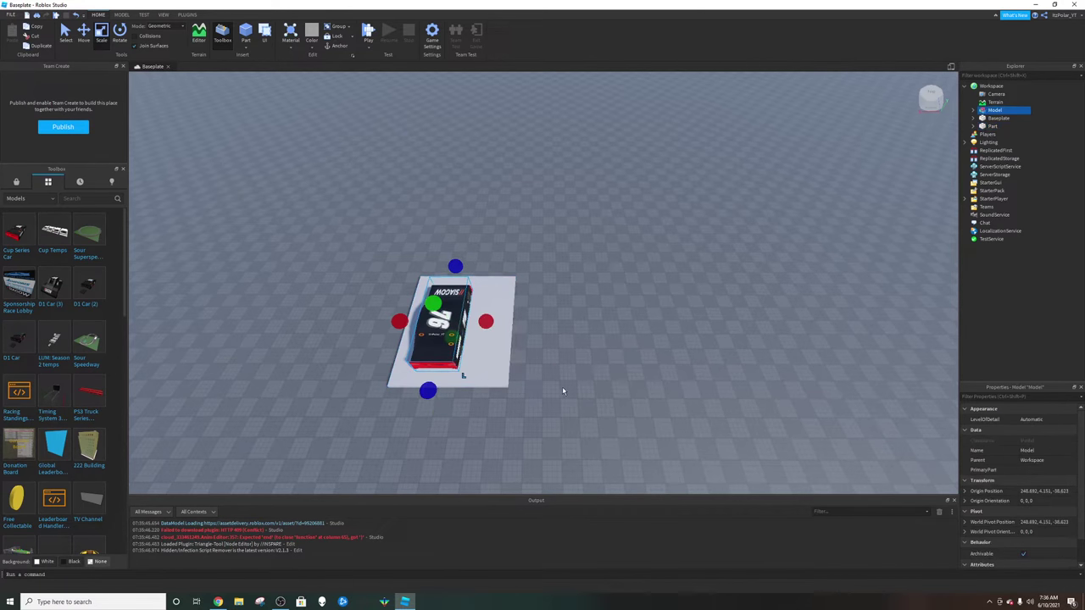
# - Color the slab Smoky grey and set its material to Concrete
pyautogui.click(499, 380)
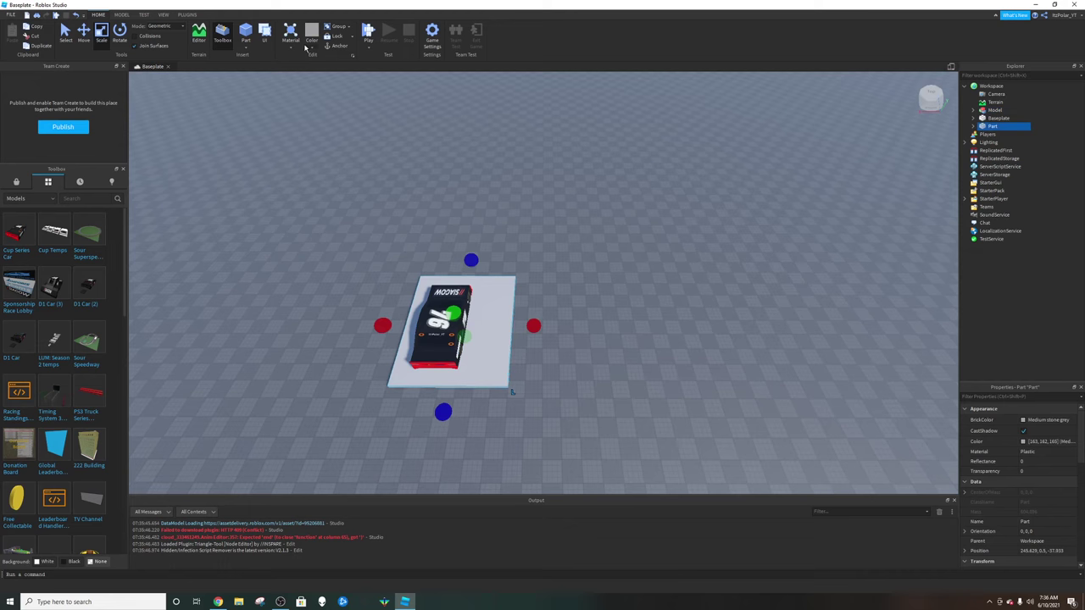
pyautogui.click(247, 47)
pyautogui.click(313, 48)
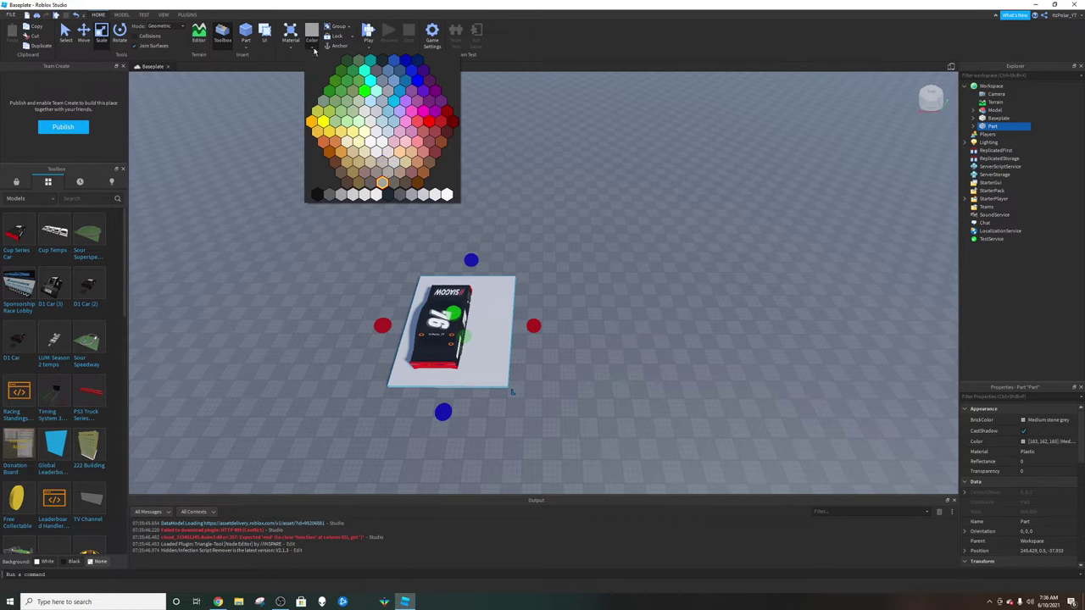
pyautogui.click(400, 195)
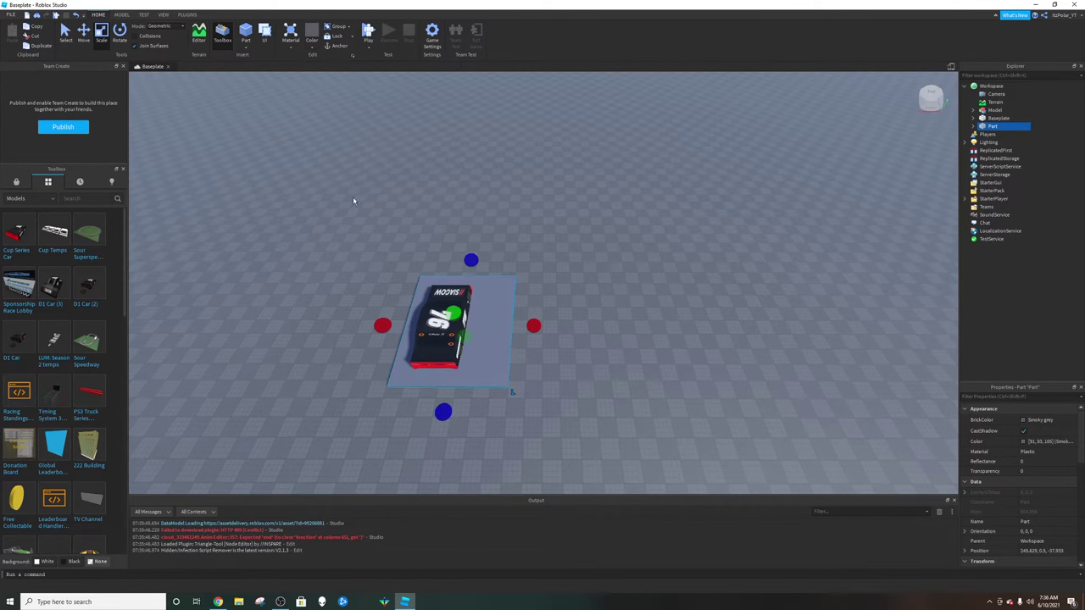
pyautogui.click(290, 48)
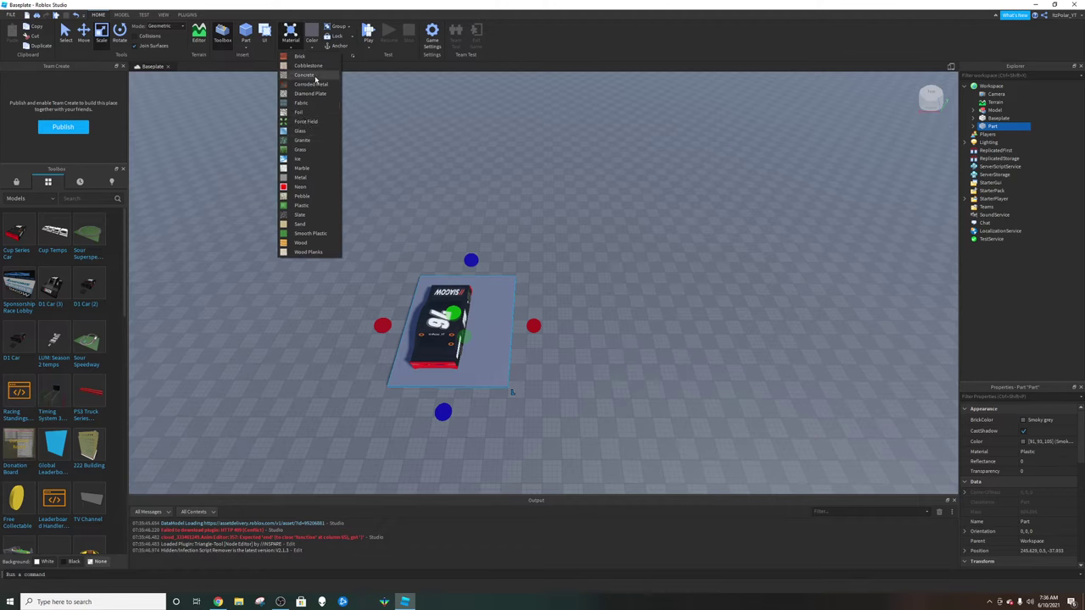
pyautogui.click(304, 75)
pyautogui.click(594, 300)
# - Duplicate the slab and scale the copy's width down to a thin strip along the edge beside the car
pyautogui.click(398, 356)
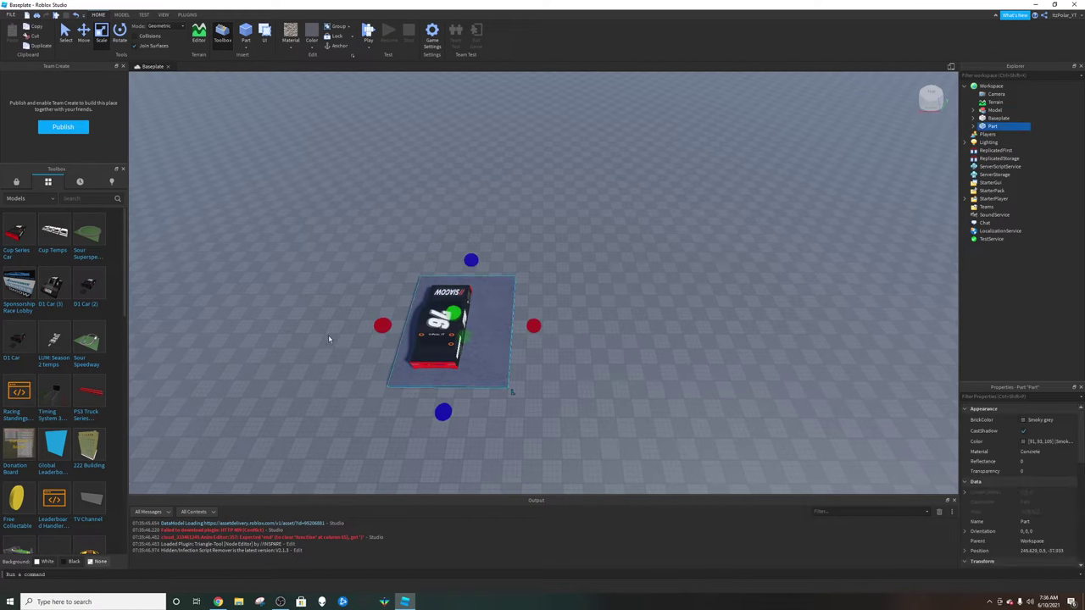
pyautogui.hotkey('ctrl', 'd')
pyautogui.moveTo(380, 332); pyautogui.dragTo(534, 326)
# - Color the thin edge strip Institutional white and inspect it up close beside the slab
pyautogui.click(312, 44)
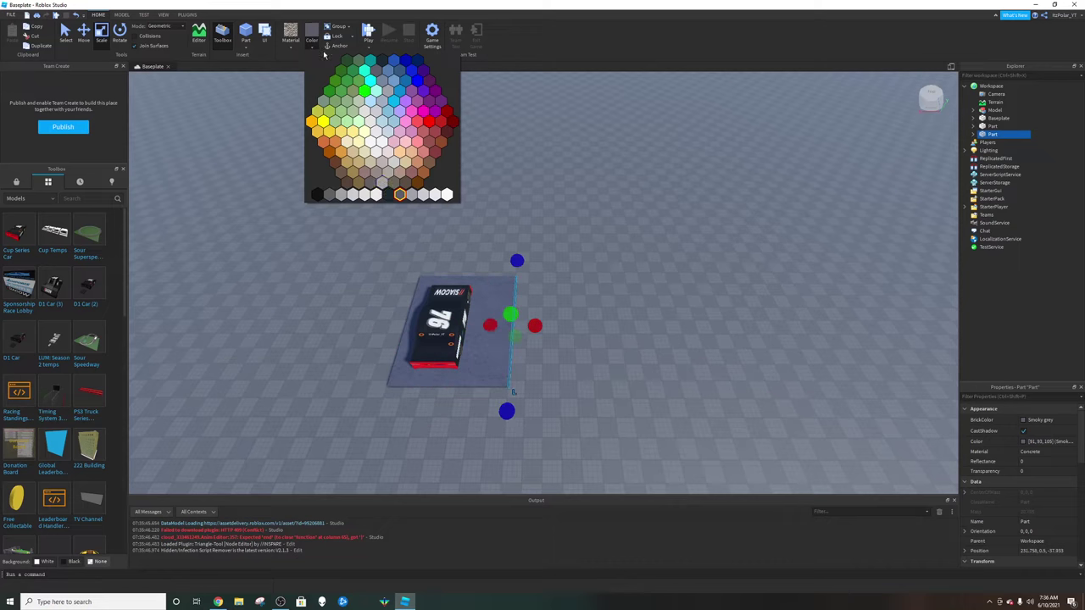
pyautogui.click(447, 197)
pyautogui.click(598, 290)
pyautogui.moveTo(599, 291); pyautogui.dragTo(599, 292, button='right')
pyautogui.press('w')
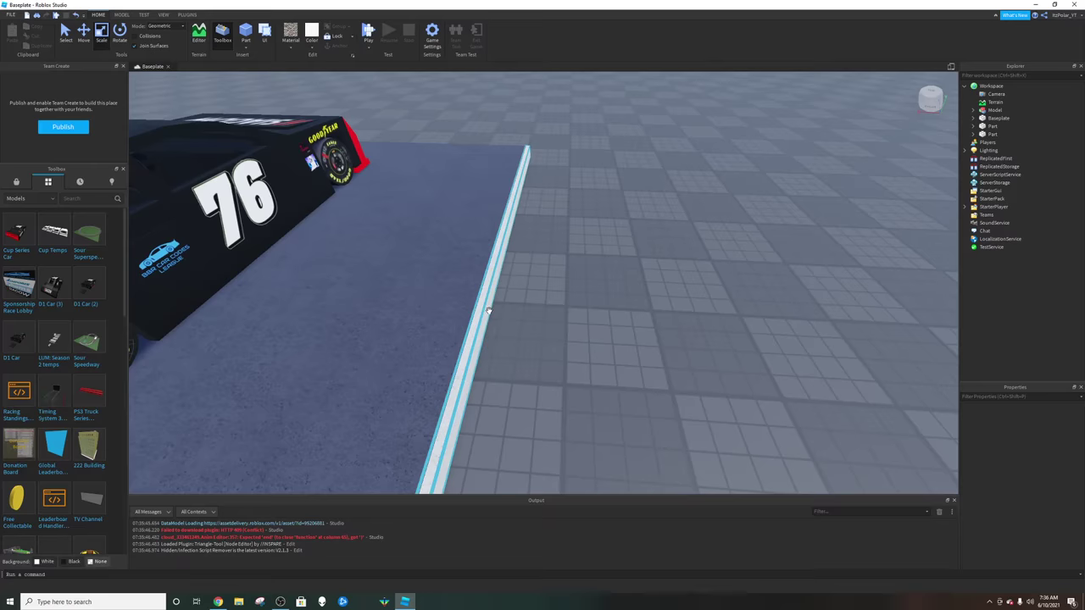
pyautogui.scroll(-3, 491, 313)
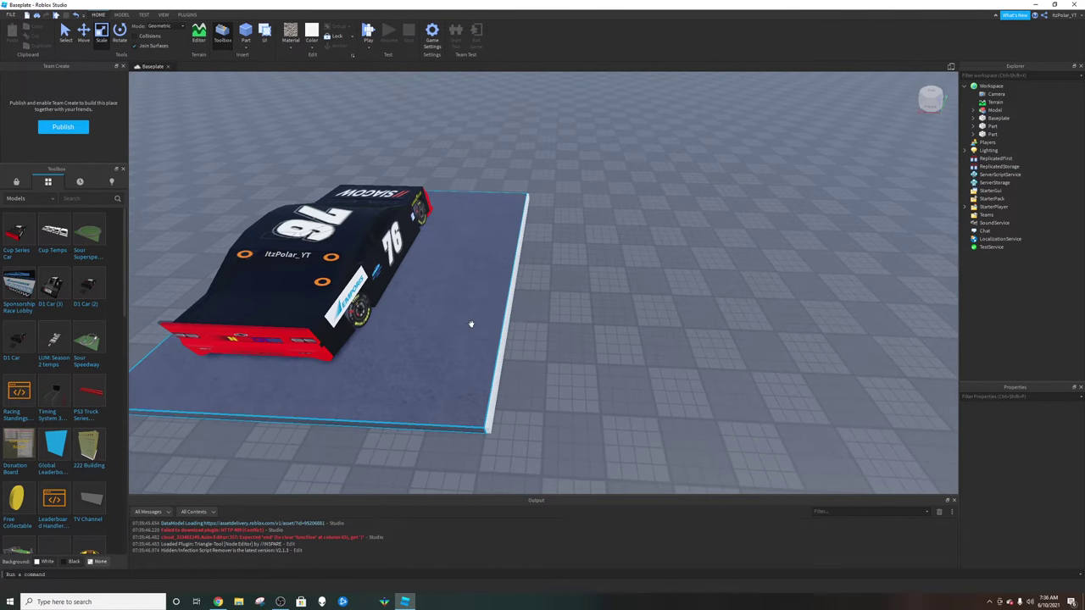
pyautogui.scroll(-1, 519, 323)
# - Color the thin edge strip New Yeller and set its material to Concrete
pyautogui.click(510, 323)
pyautogui.click(311, 38)
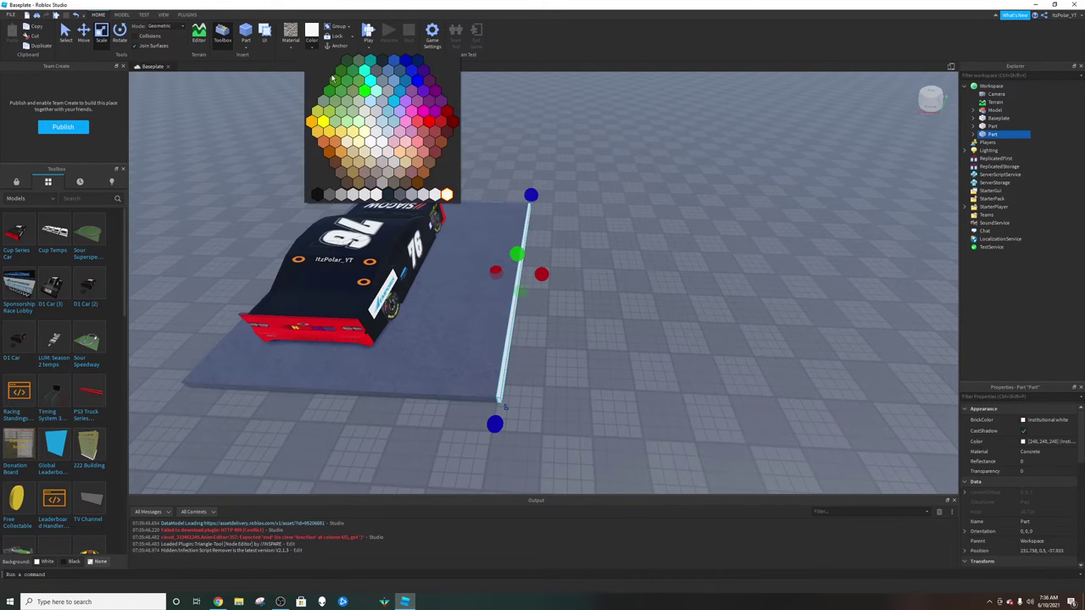
pyautogui.click(323, 122)
pyautogui.click(531, 315)
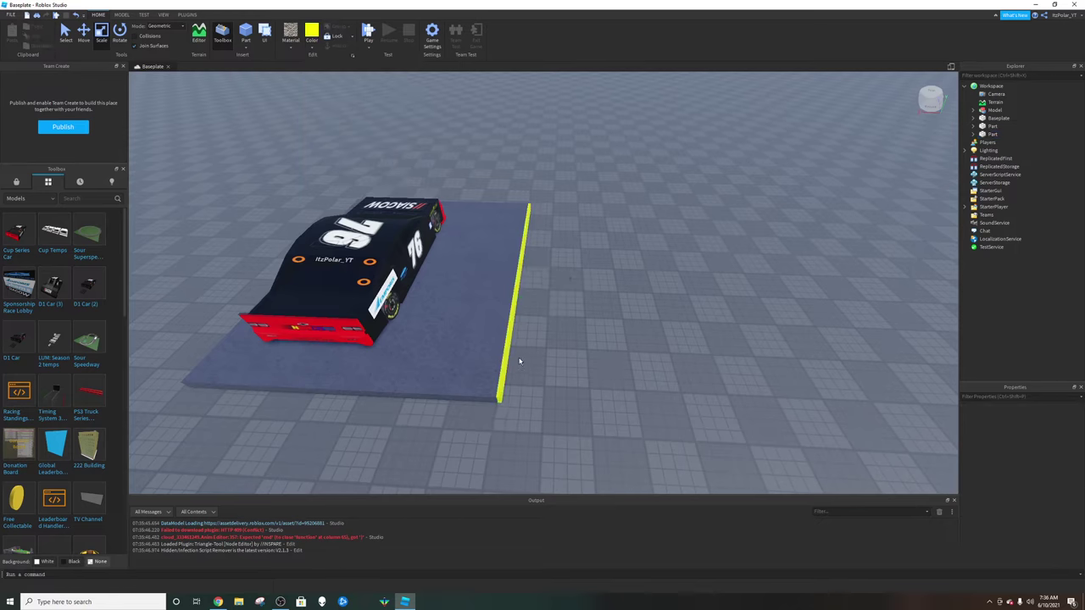
pyautogui.click(510, 348)
pyautogui.click(291, 45)
pyautogui.click(300, 75)
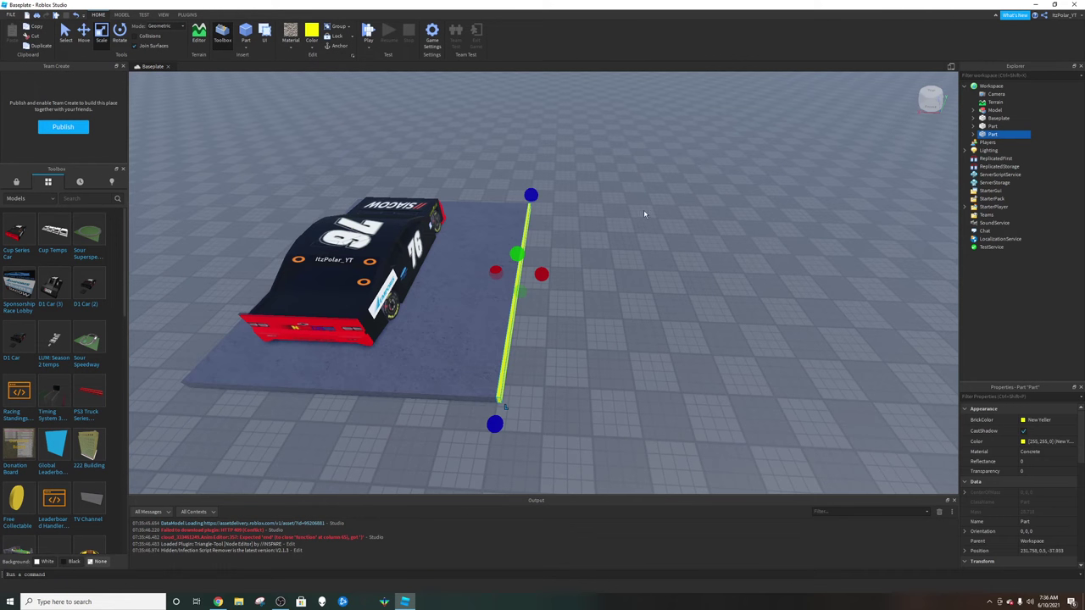
pyautogui.click(644, 214)
# - Set the part color to Smoky grey with nothing selected, and insert a wedge part near the yellow strip
pyautogui.press('s')
pyautogui.moveTo(528, 270); pyautogui.dragTo(524, 300, button='right')
pyautogui.click(247, 46)
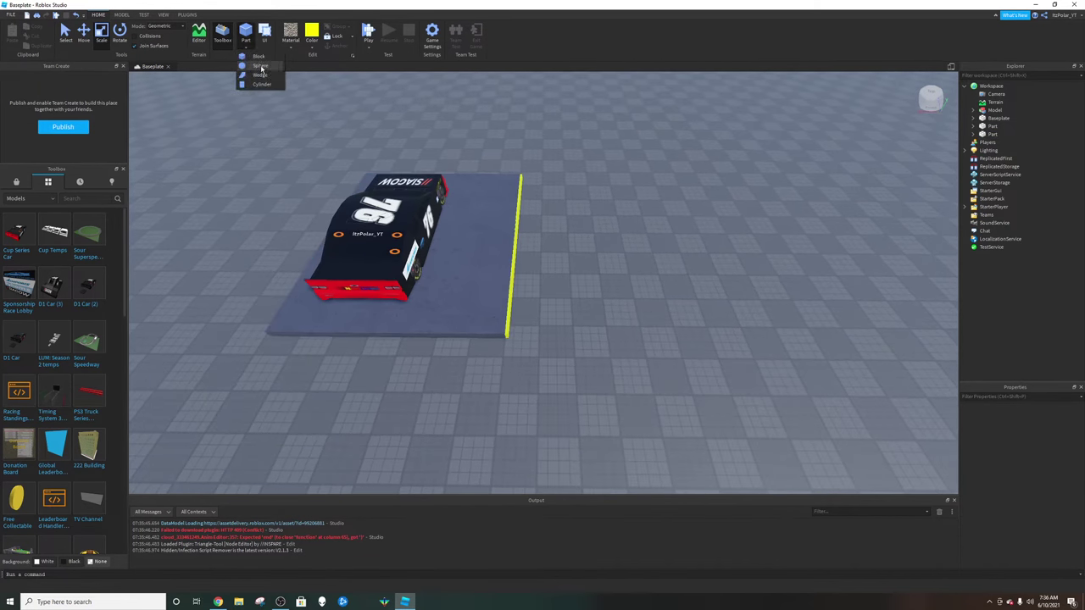
pyautogui.click(312, 45)
pyautogui.click(393, 192)
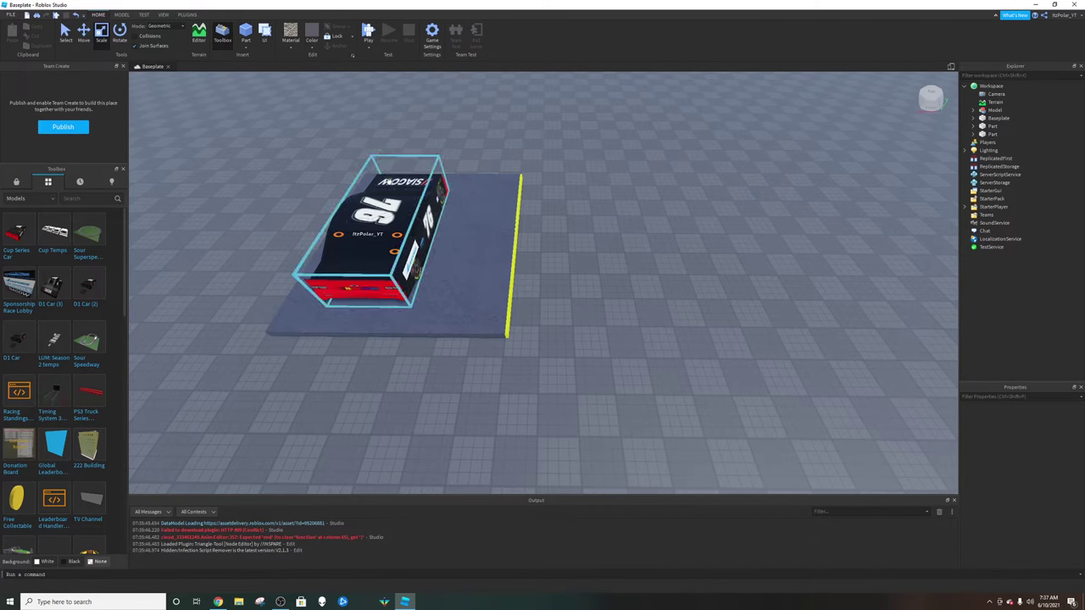
pyautogui.click(247, 46)
pyautogui.click(256, 75)
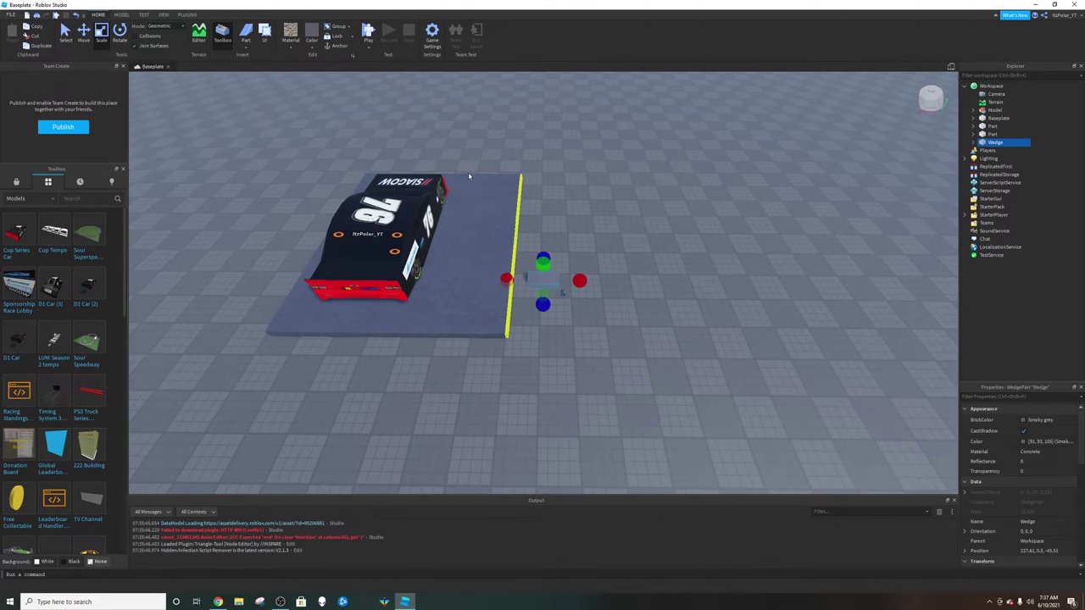
# - Move the wedge toward the slab's rear corner and rotate it to an orientation of 0, -90, 0
pyautogui.moveTo(539, 281); pyautogui.dragTo(525, 319)
pyautogui.click(119, 37)
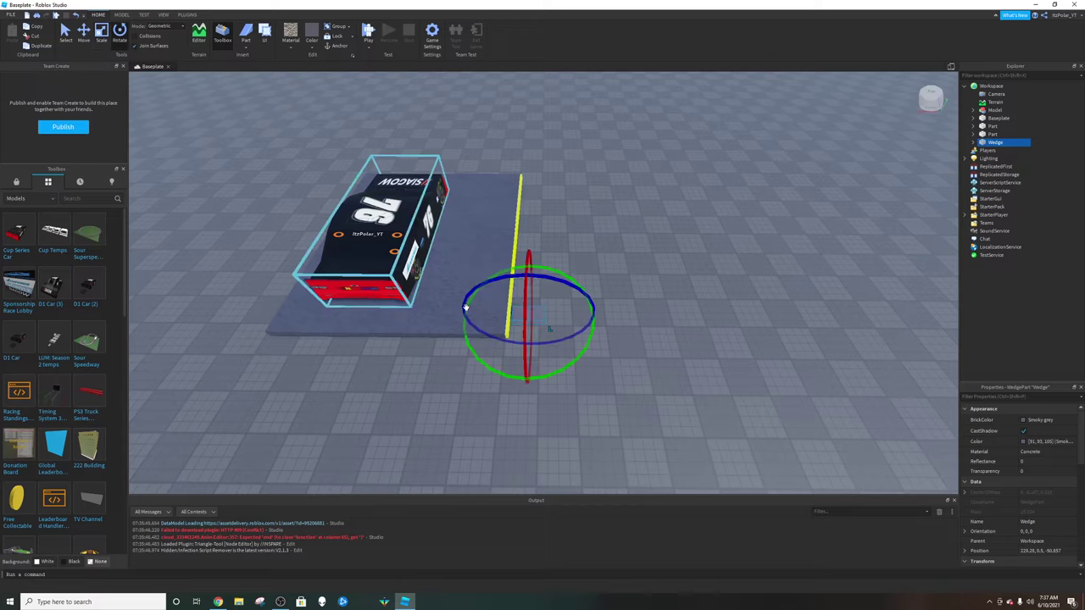
pyautogui.moveTo(563, 373)
pyautogui.mouseDown()
pyautogui.moveTo(495, 389)
pyautogui.moveTo(570, 380)
pyautogui.mouseUp()
pyautogui.click(83, 38)
pyautogui.scroll(3, 456, 360)
pyautogui.moveTo(456, 358); pyautogui.dragTo(458, 360, button='right')
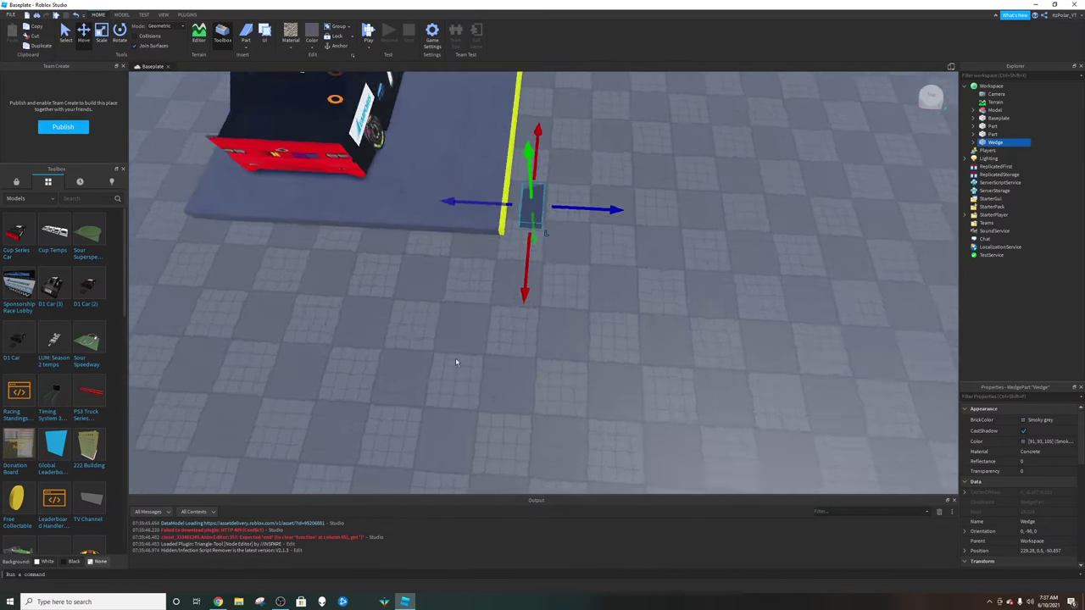
# - Position the wedge against the outer side of the yellow strip, aligned with the slab's corner and height
pyautogui.scroll(3, 456, 361)
pyautogui.scroll(-3, 458, 360)
pyautogui.moveTo(530, 244); pyautogui.dragTo(529, 224)
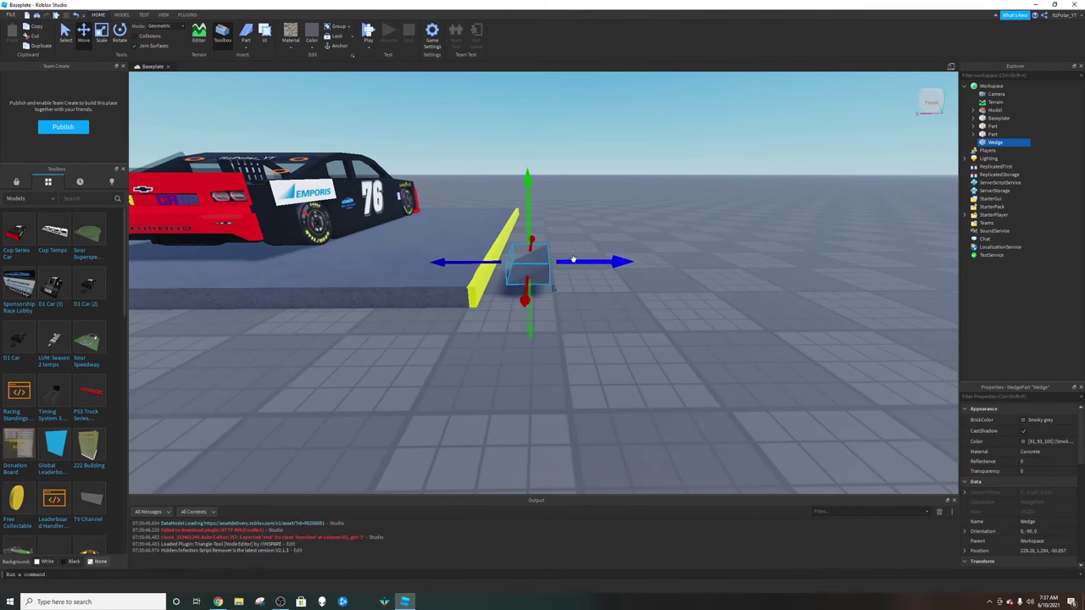
pyautogui.moveTo(575, 262); pyautogui.dragTo(549, 258)
pyautogui.moveTo(504, 231); pyautogui.dragTo(504, 230)
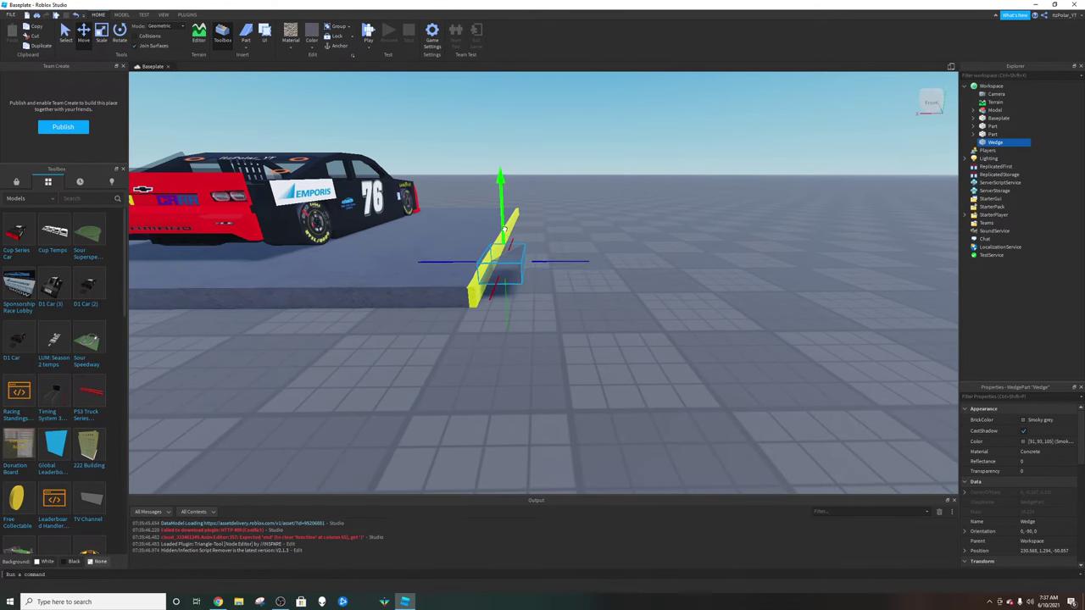
pyautogui.scroll(5, 534, 254)
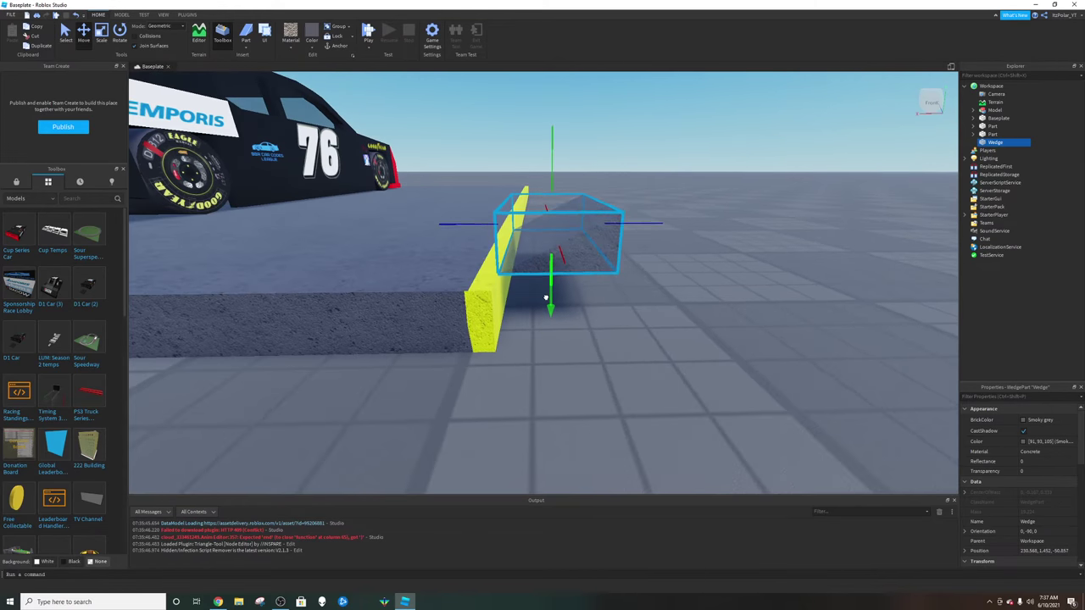
pyautogui.moveTo(549, 181); pyautogui.dragTo(586, 299)
pyautogui.moveTo(586, 299); pyautogui.dragTo(761, 369, button='right')
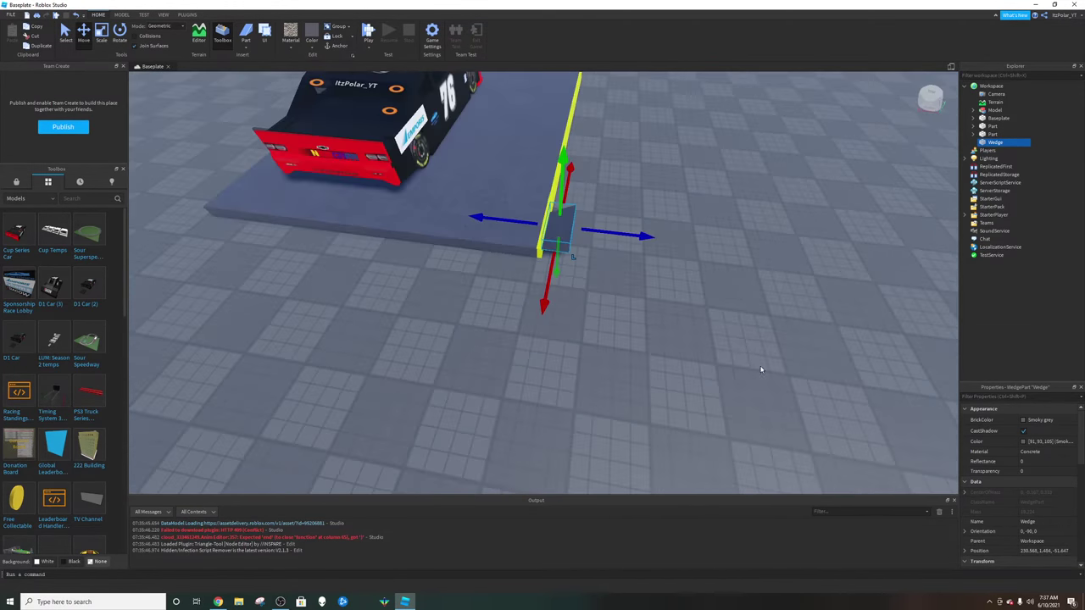
# - Scale the wedge outward from the yellow strip and increase its height to form a ramp
pyautogui.click(97, 42)
pyautogui.moveTo(441, 207); pyautogui.dragTo(502, 237, button='right')
pyautogui.moveTo(508, 238); pyautogui.dragTo(744, 169)
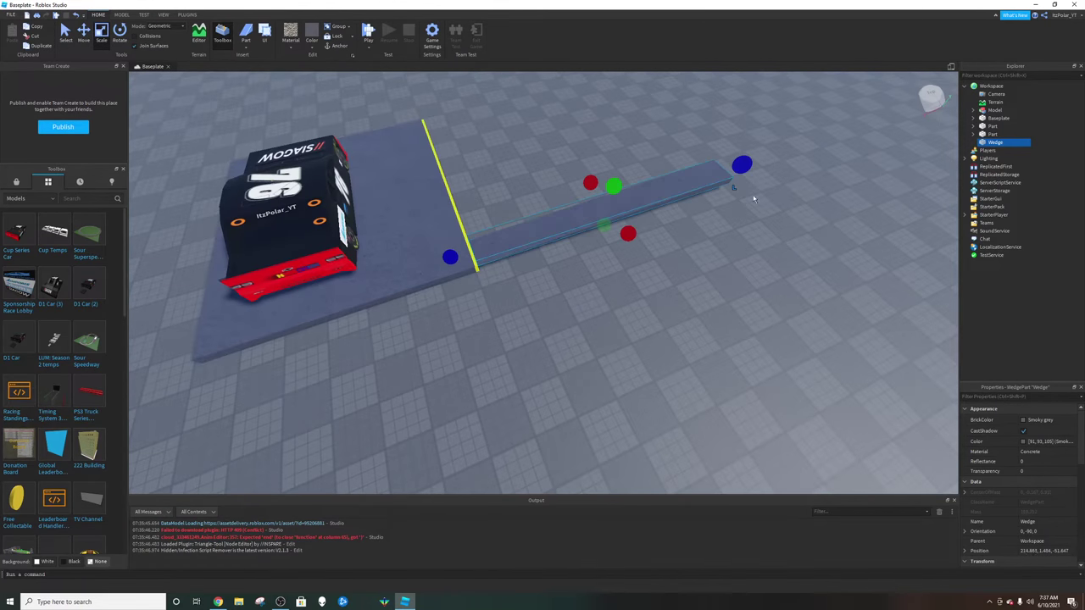
pyautogui.moveTo(751, 199); pyautogui.dragTo(589, 282, button='right')
pyautogui.moveTo(588, 281); pyautogui.dragTo(597, 245)
pyautogui.moveTo(691, 225); pyautogui.dragTo(817, 204)
pyautogui.moveTo(681, 178); pyautogui.dragTo(670, 148)
pyautogui.moveTo(681, 183); pyautogui.dragTo(612, 254, button='right')
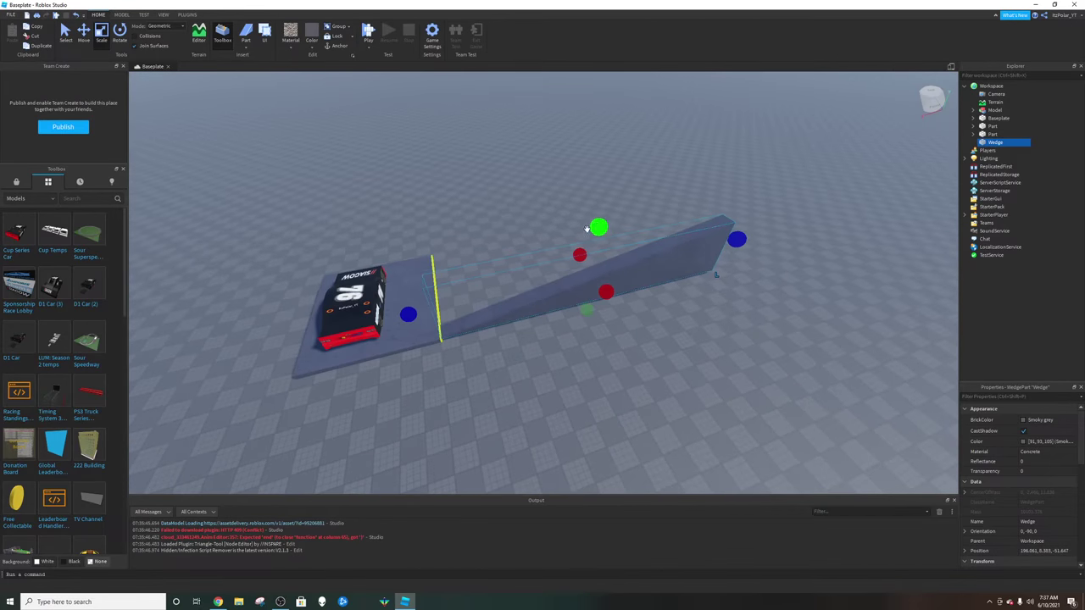
# - Scale the ramp further in length and height to make a larger banking
pyautogui.moveTo(596, 230); pyautogui.dragTo(589, 217)
pyautogui.moveTo(591, 218); pyautogui.dragTo(653, 246, button='right')
pyautogui.moveTo(669, 242); pyautogui.dragTo(708, 229)
pyautogui.moveTo(350, 307)
pyautogui.mouseDown()
pyautogui.moveTo(460, 303)
pyautogui.moveTo(456, 281)
pyautogui.moveTo(524, 287)
pyautogui.moveTo(351, 302)
pyautogui.mouseUp()
pyautogui.click(566, 258)
pyautogui.moveTo(565, 196); pyautogui.dragTo(567, 170)
# - Widen the banked wedge to match the full length of the yellow strip and check its fit from several angles
pyautogui.moveTo(554, 235); pyautogui.dragTo(652, 226, button='right')
pyautogui.scroll(10, 567, 251)
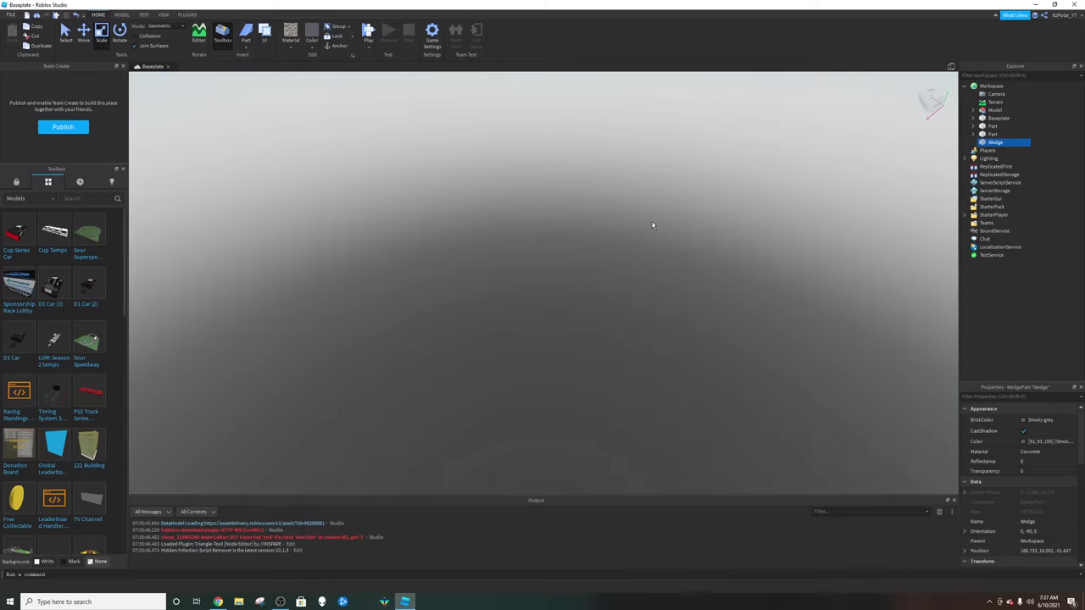
pyautogui.scroll(-15, 651, 225)
pyautogui.moveTo(652, 166); pyautogui.dragTo(575, 216)
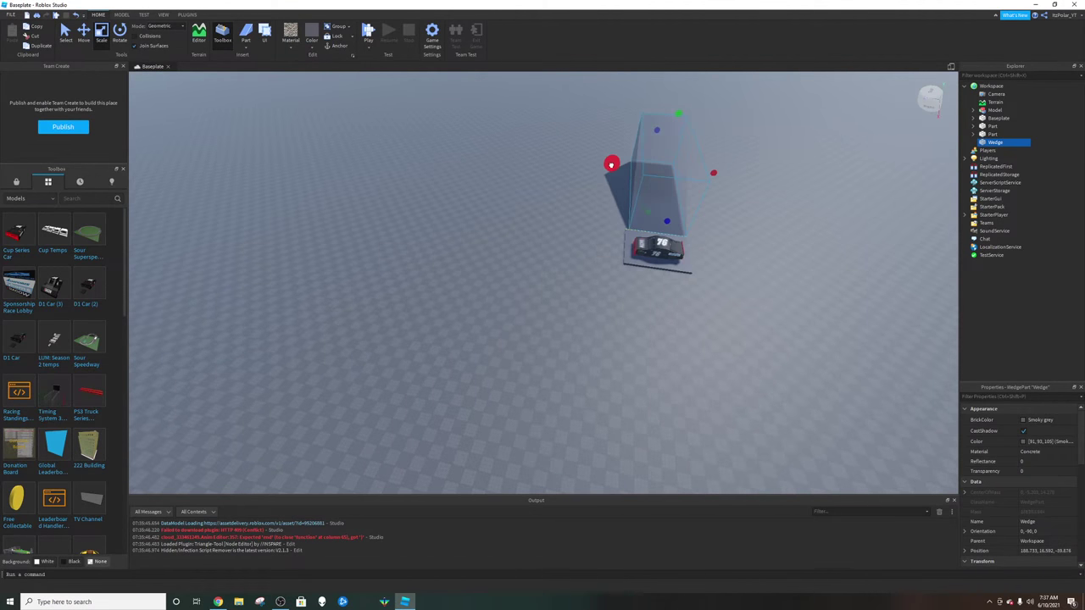
pyautogui.click(575, 215)
pyautogui.scroll(8, 577, 211)
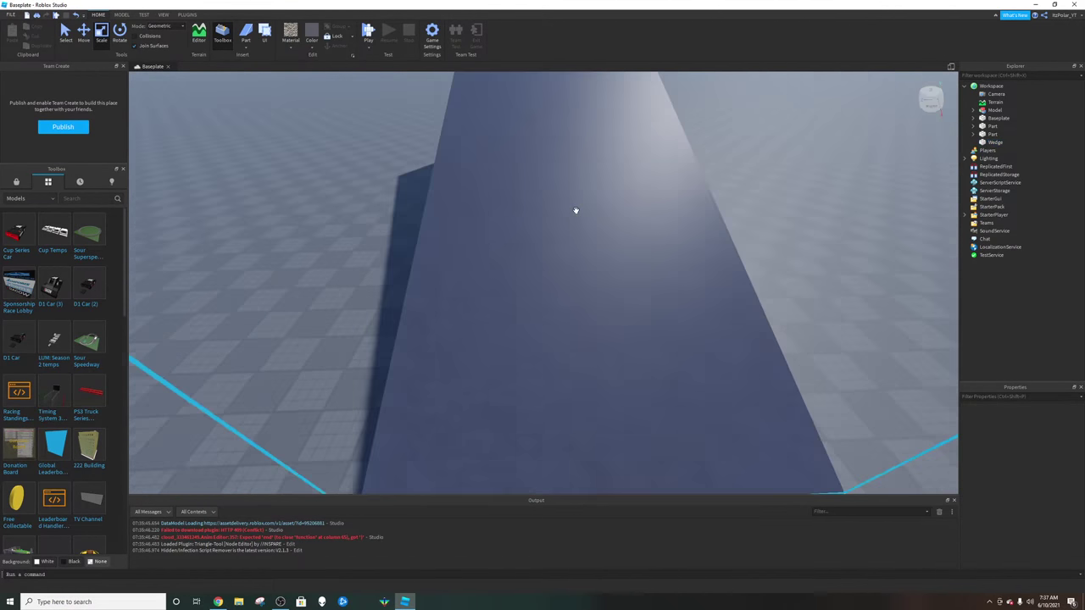
pyautogui.scroll(-8, 557, 243)
pyautogui.moveTo(576, 211); pyautogui.dragTo(657, 234, button='right')
pyautogui.scroll(7, 658, 234)
pyautogui.scroll(-6, 658, 236)
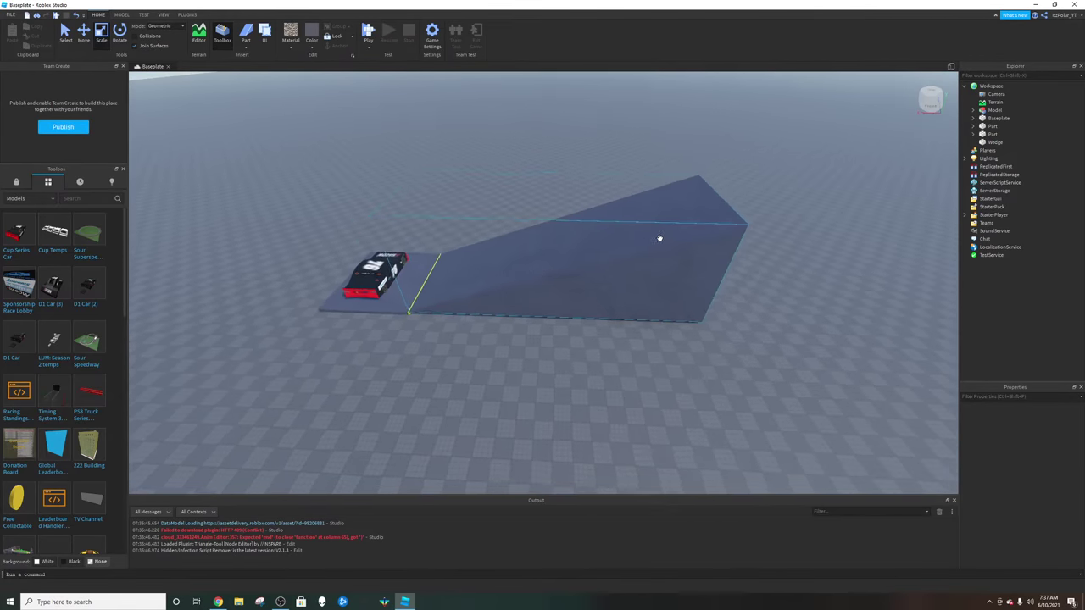
# - Duplicate the slab beside the yellow strip and scale the copy into a narrow strip at the wedge's tall end
pyautogui.click(409, 303)
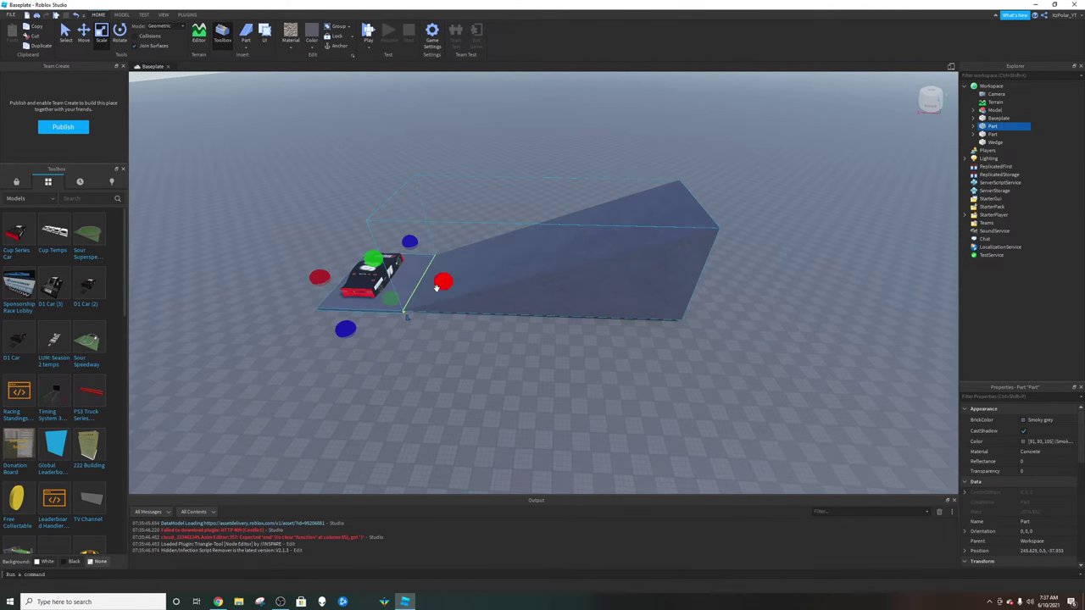
pyautogui.hotkey('ctrl', 'd')
pyautogui.press('d')
pyautogui.moveTo(436, 287); pyautogui.dragTo(641, 293)
pyautogui.moveTo(289, 278); pyautogui.dragTo(584, 282)
pyautogui.scroll(8, 611, 280)
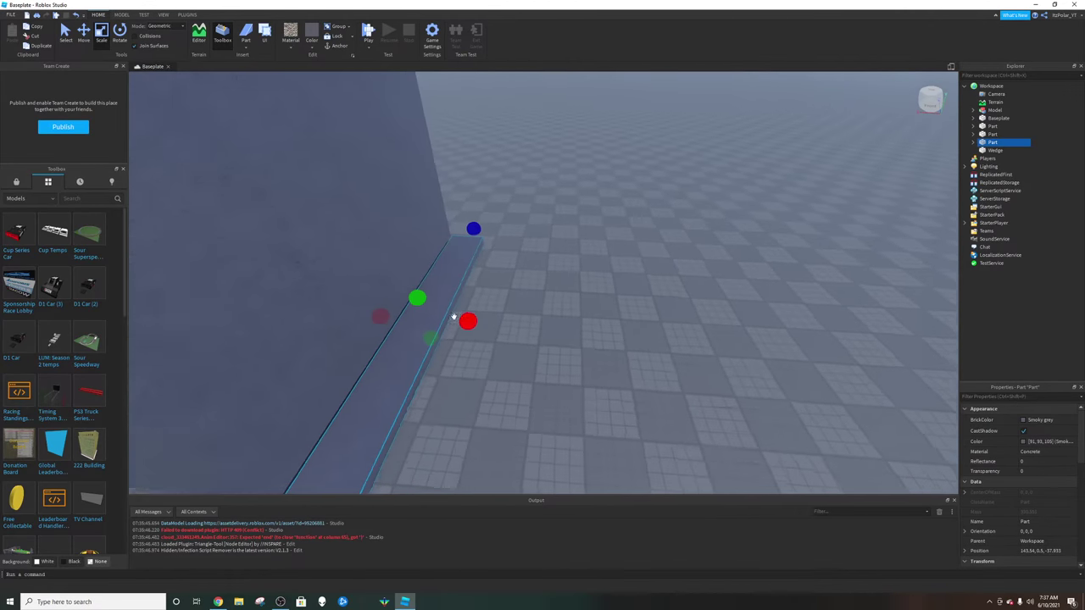
pyautogui.scroll(-2, 454, 316)
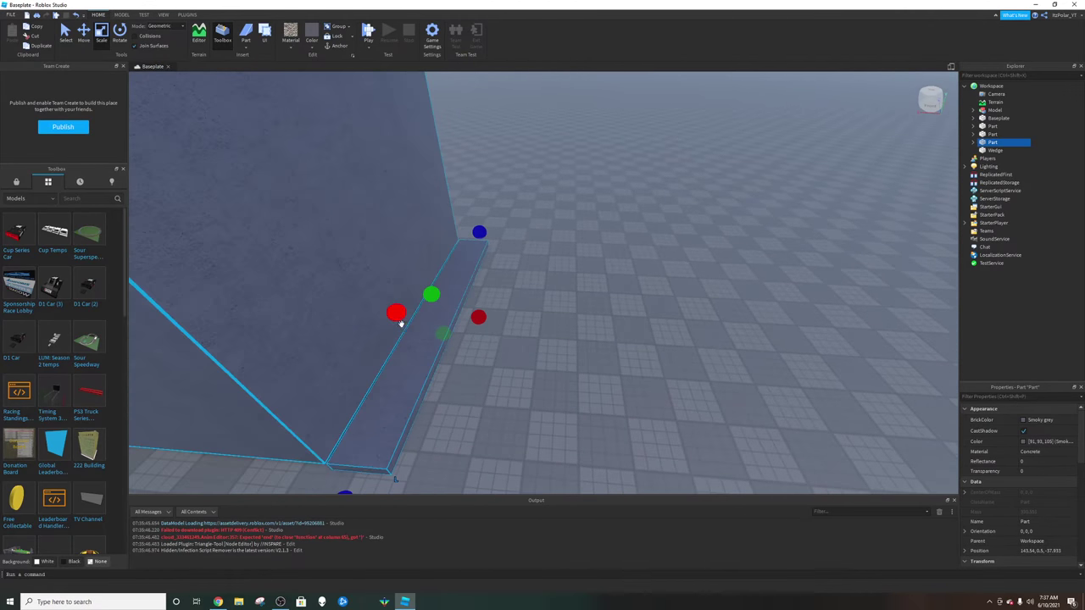
# - Thin the duplicated strip and raise it into a wall slightly taller than the wedge's high end
pyautogui.moveTo(399, 314); pyautogui.dragTo(392, 312)
pyautogui.moveTo(476, 317); pyautogui.dragTo(426, 201)
pyautogui.scroll(-3, 421, 246)
pyautogui.moveTo(422, 230); pyautogui.dragTo(427, 200, button='right')
pyautogui.moveTo(426, 201); pyautogui.dragTo(446, 160)
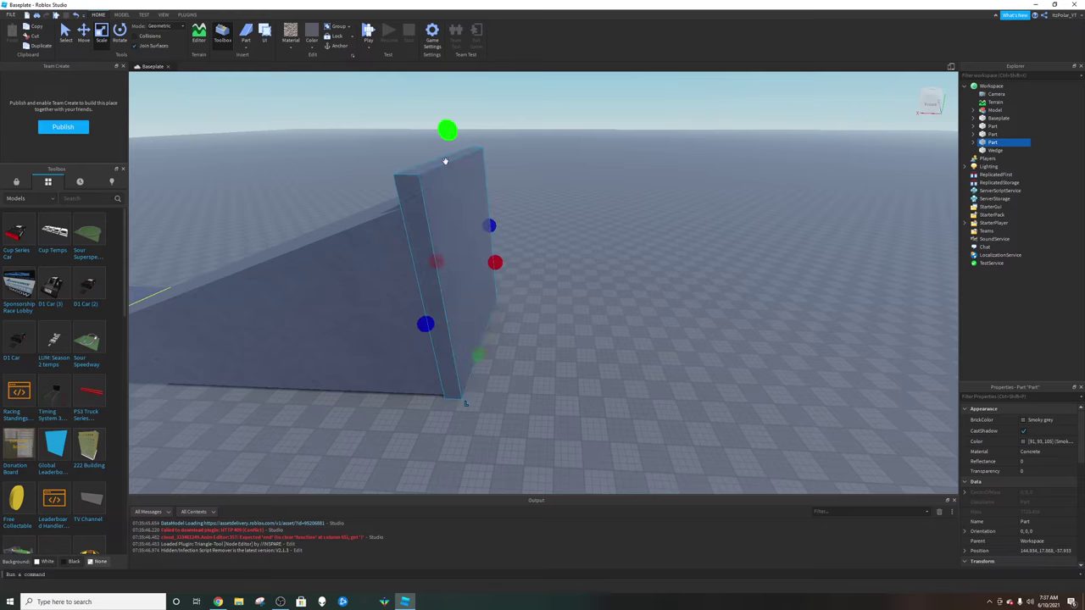
pyautogui.press('a')
pyautogui.moveTo(445, 160); pyautogui.dragTo(472, 218, button='right')
pyautogui.scroll(-2, 471, 215)
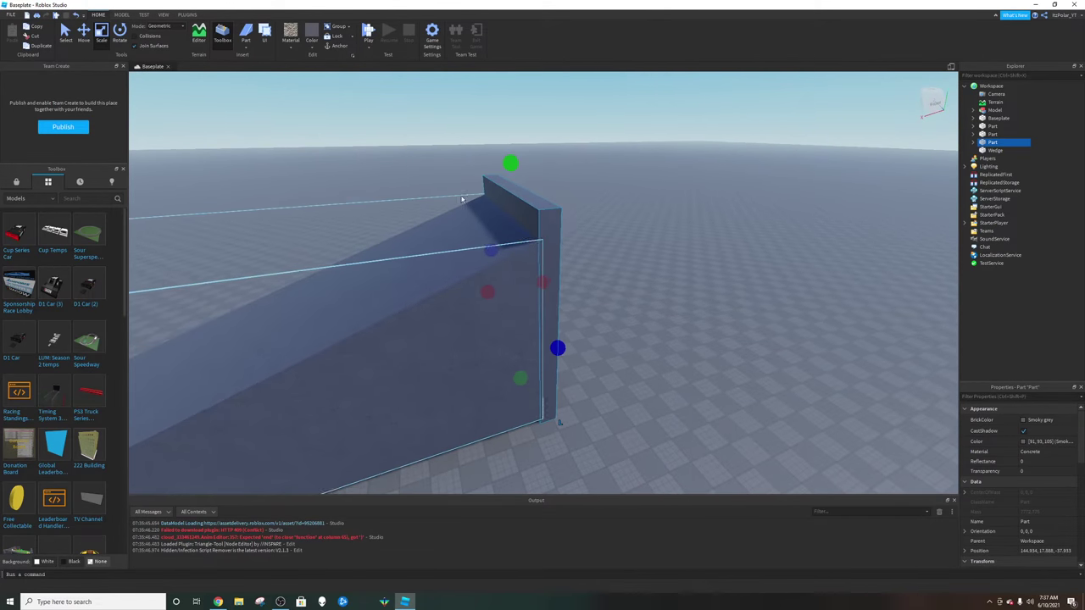
# - Color the wall at the top of the banking Institutional white
pyautogui.click(312, 42)
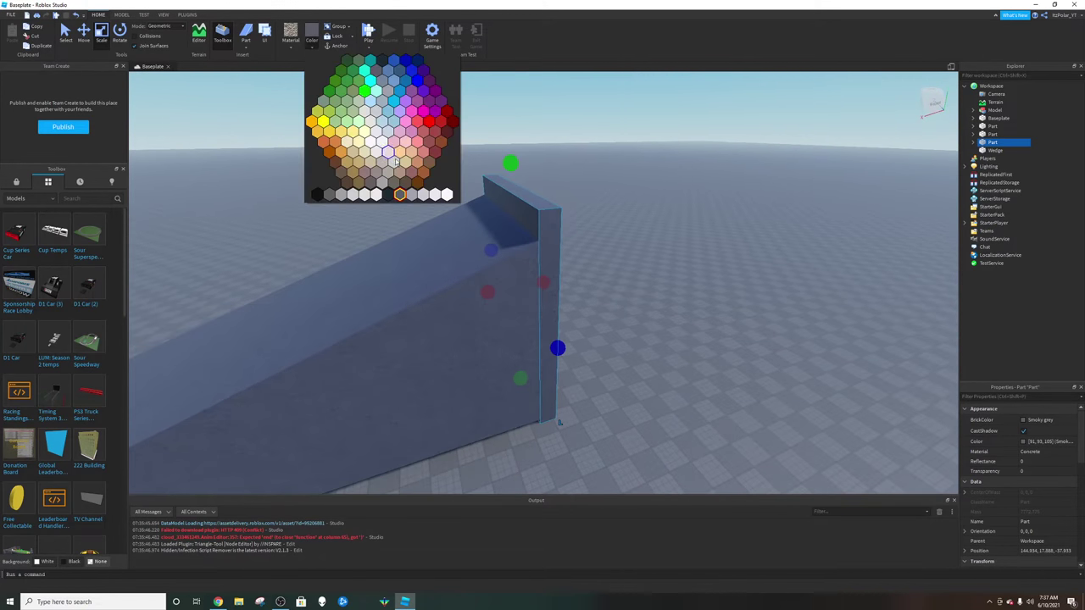
pyautogui.click(316, 49)
pyautogui.click(428, 193)
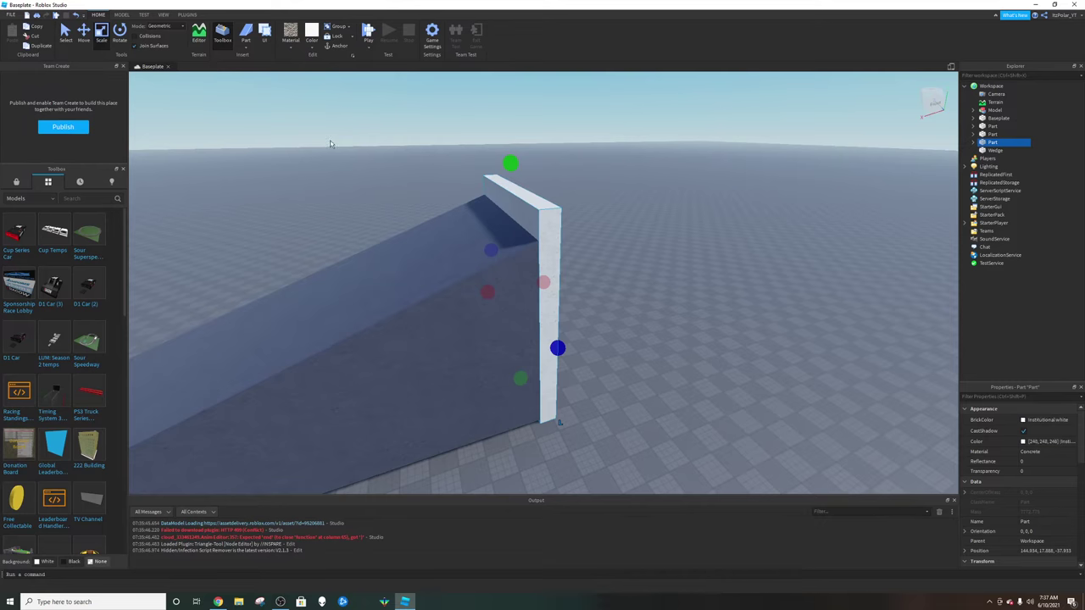
pyautogui.moveTo(446, 240); pyautogui.dragTo(423, 237, button='right')
pyautogui.press('s')
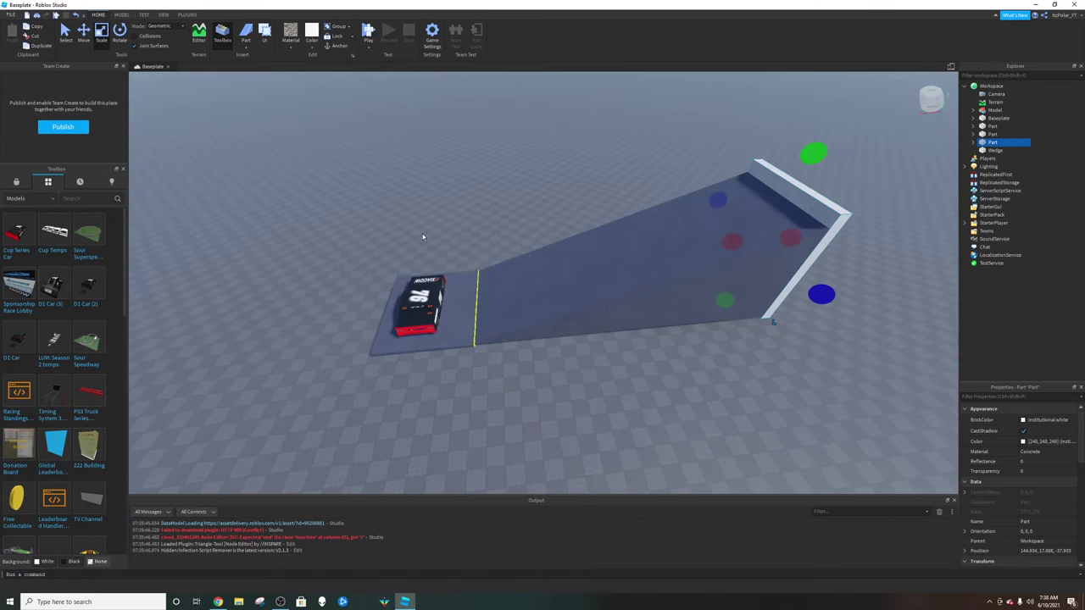
pyautogui.press('s')
pyautogui.moveTo(596, 288); pyautogui.dragTo(724, 305, button='right')
pyautogui.press('w')
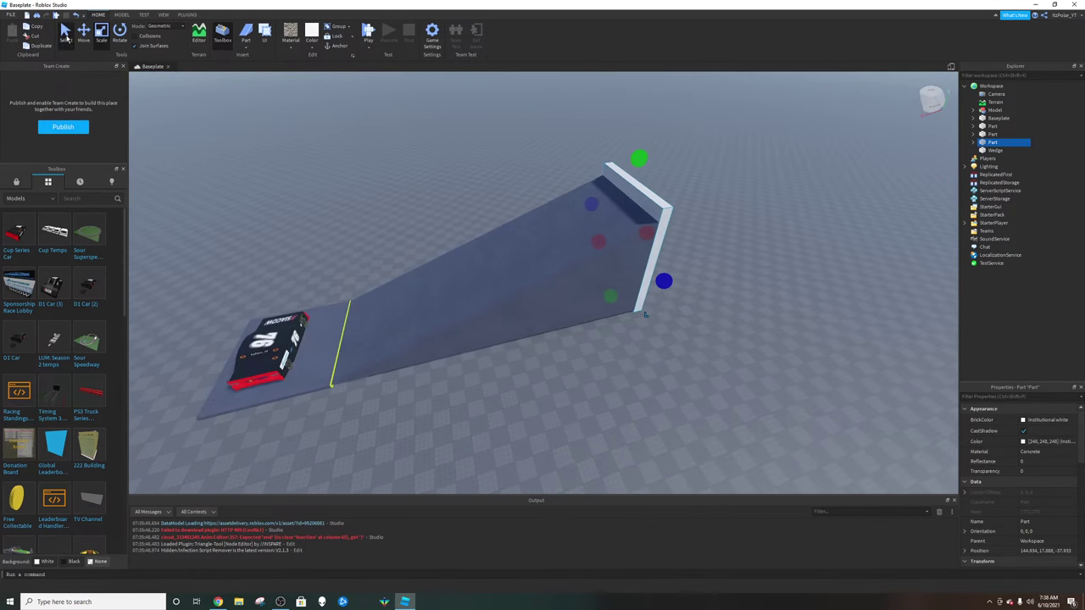
# - Duplicate the white wall and place the copy along the slab's opposite edge beside the car
pyautogui.click(66, 37)
pyautogui.hotkey('ctrl', 'd')
pyautogui.moveTo(646, 202); pyautogui.dragTo(200, 405)
pyautogui.moveTo(201, 405); pyautogui.dragTo(402, 400, button='right')
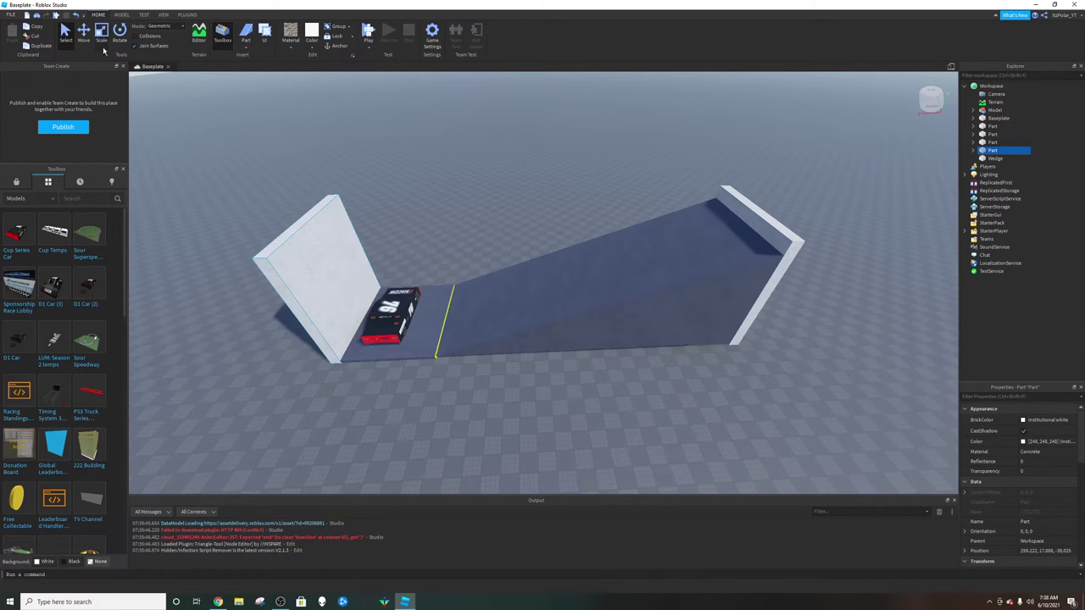
# - Reduce the height of the duplicated wall to a low barrier beside the car, and deselect it
pyautogui.click(102, 48)
pyautogui.moveTo(293, 198); pyautogui.dragTo(351, 294)
pyautogui.scroll(5, 511, 376)
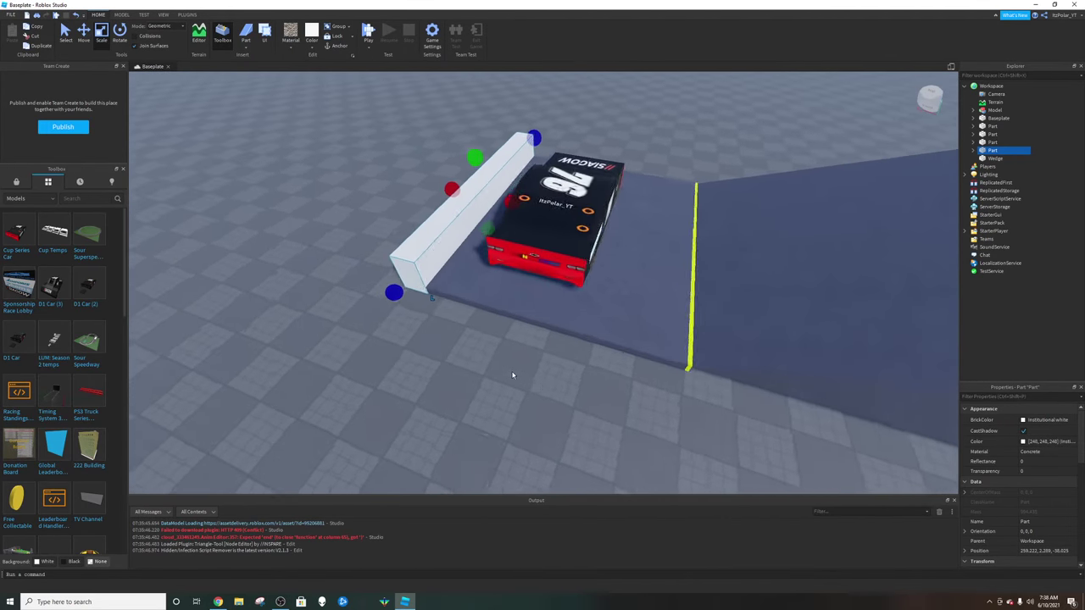
pyautogui.moveTo(511, 374); pyautogui.dragTo(512, 375, button='right')
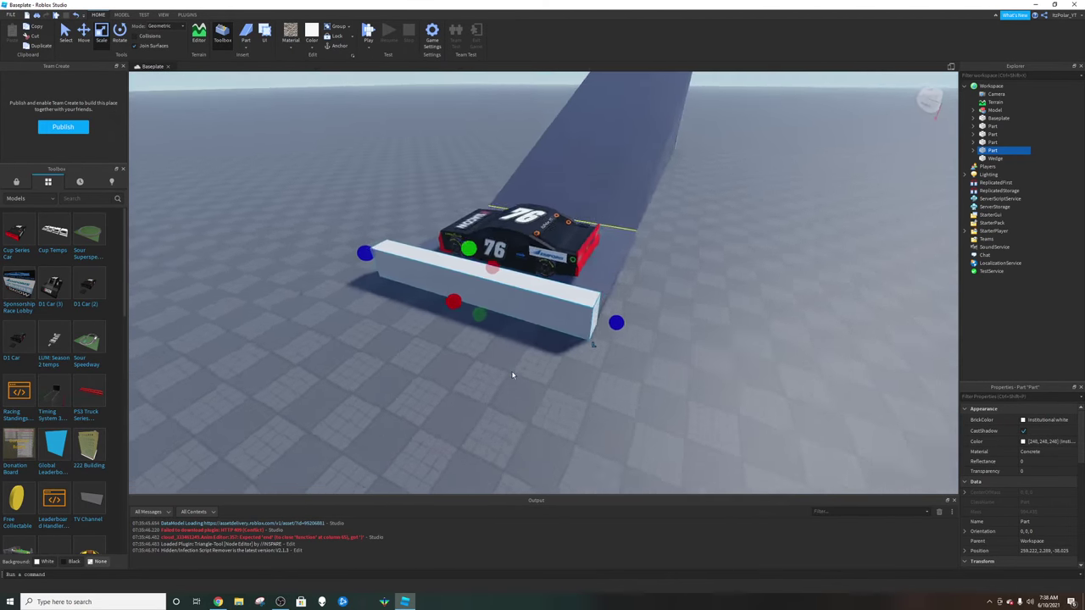
pyautogui.press('s')
pyautogui.press('d')
pyautogui.moveTo(513, 375); pyautogui.dragTo(513, 374, button='right')
pyautogui.click(537, 351)
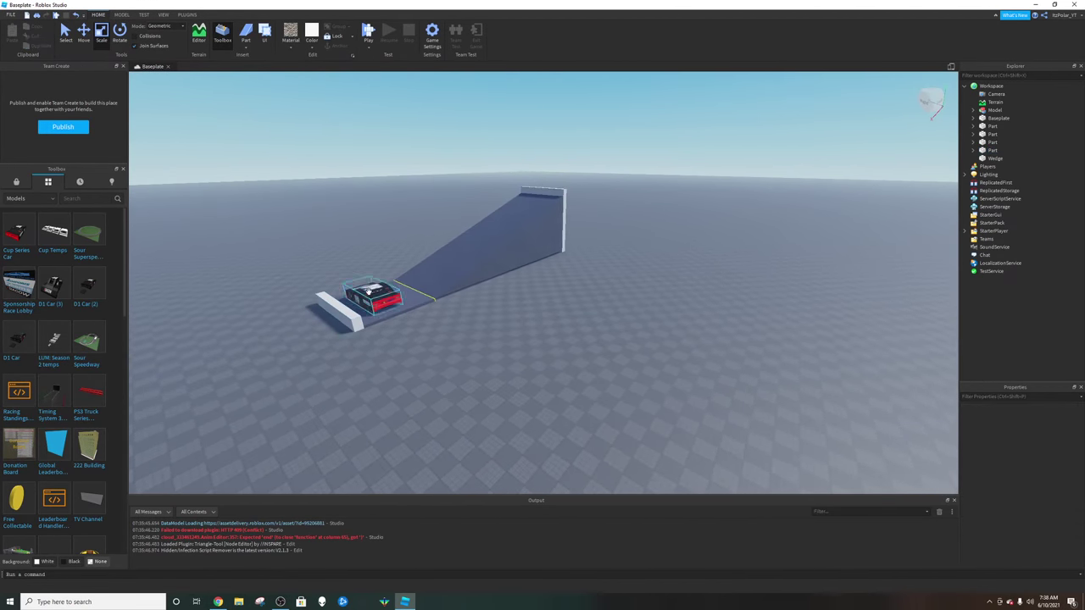
# - Move the car off the slab and away from the track segment
pyautogui.moveTo(375, 294); pyautogui.dragTo(797, 223)
pyautogui.click(718, 293)
pyautogui.press('w')
pyautogui.moveTo(718, 293); pyautogui.dragTo(718, 293, button='right')
pyautogui.press('s')
pyautogui.press('d')
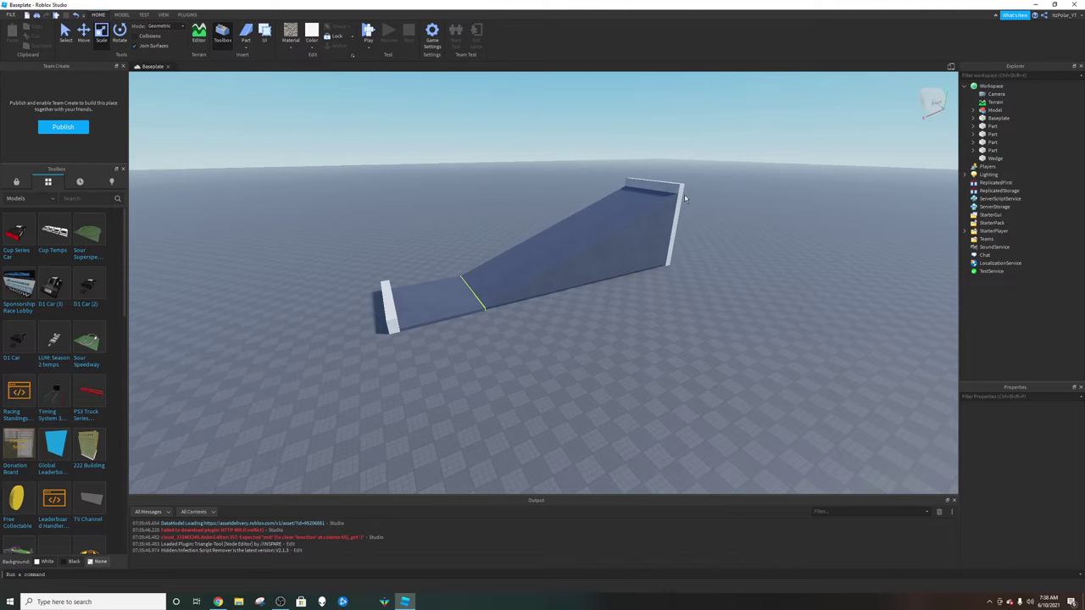
# - Rename the tall white wall at the top of the banking as OutsideWall
pyautogui.click(678, 186)
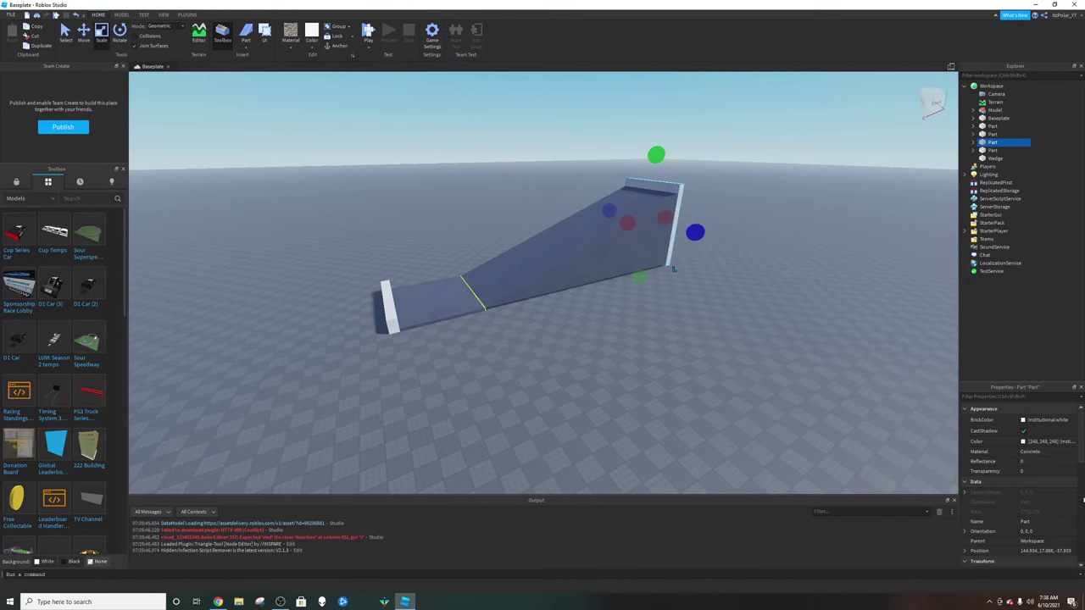
pyautogui.click(1029, 522)
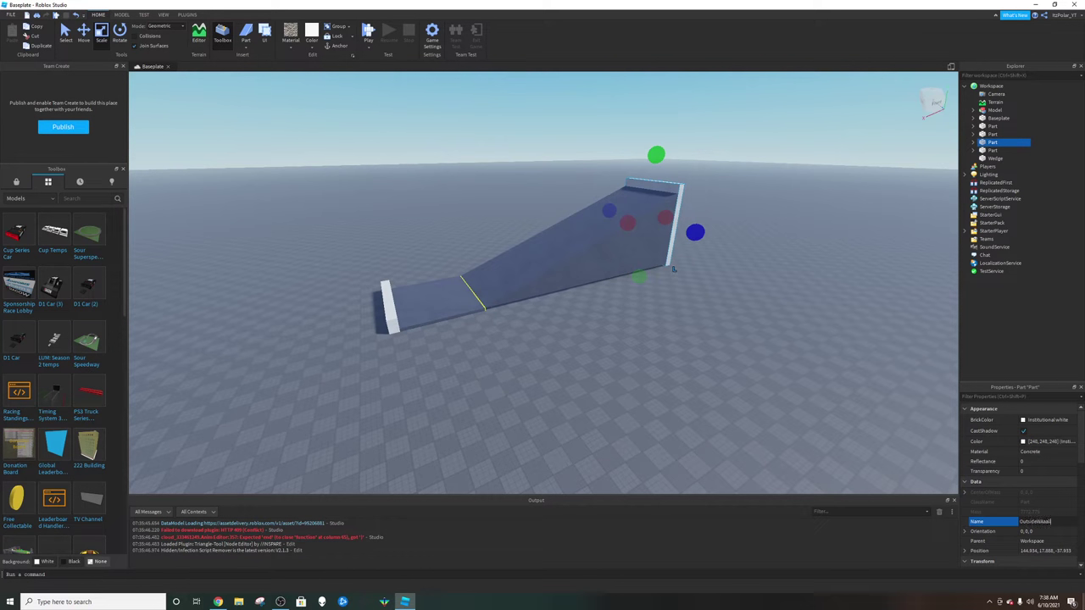
pyautogui.write('OutsideWall')
pyautogui.press('Return')
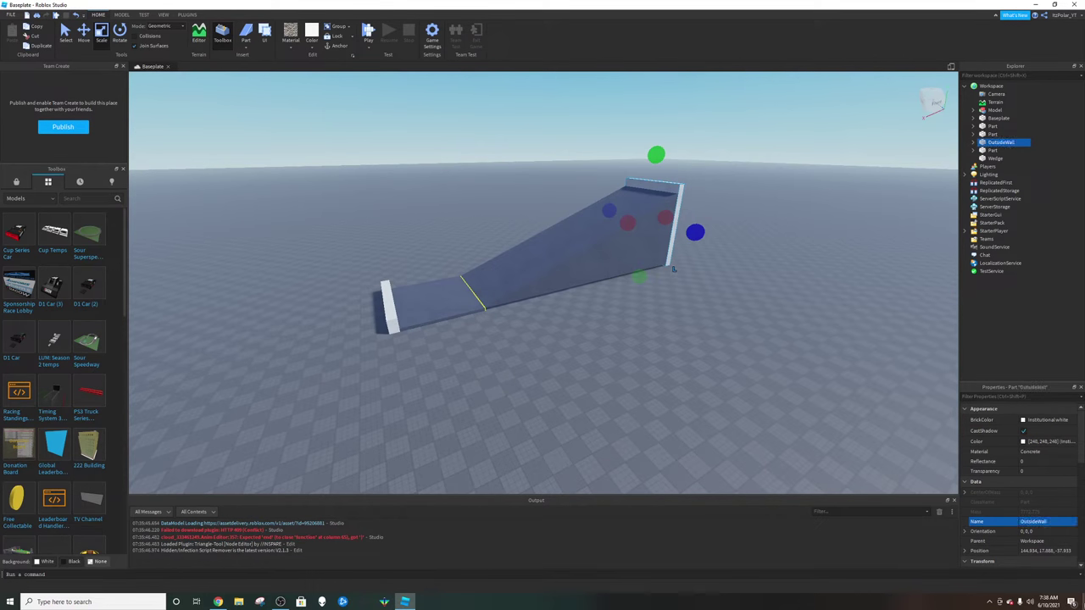
# - Rename the wedge as BankedTurn
pyautogui.click(562, 252)
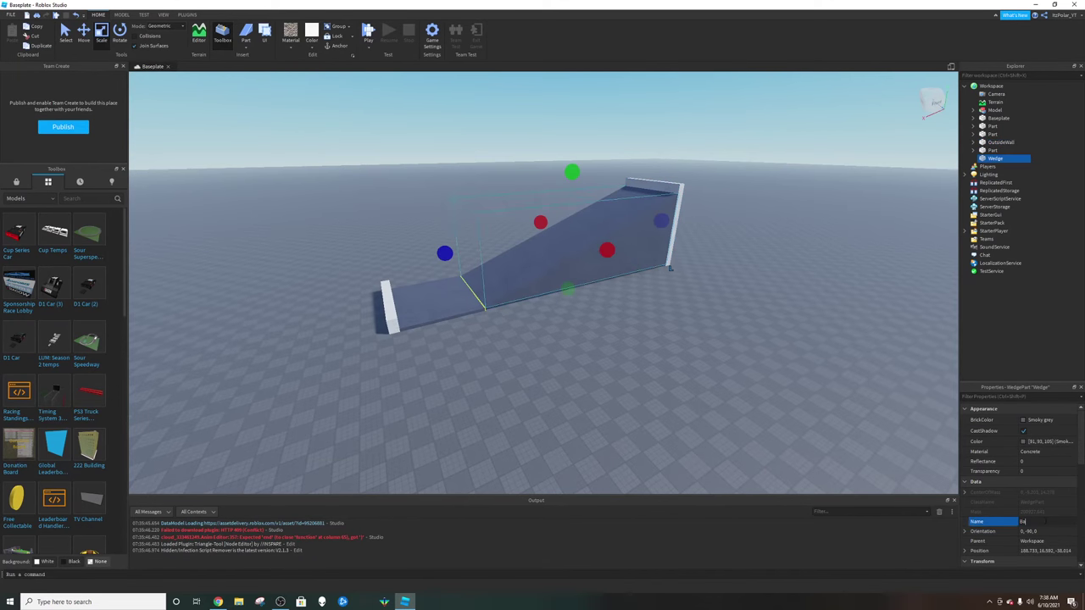
pyautogui.click(1046, 521)
pyautogui.write('BankedTurn')
pyautogui.press('Return')
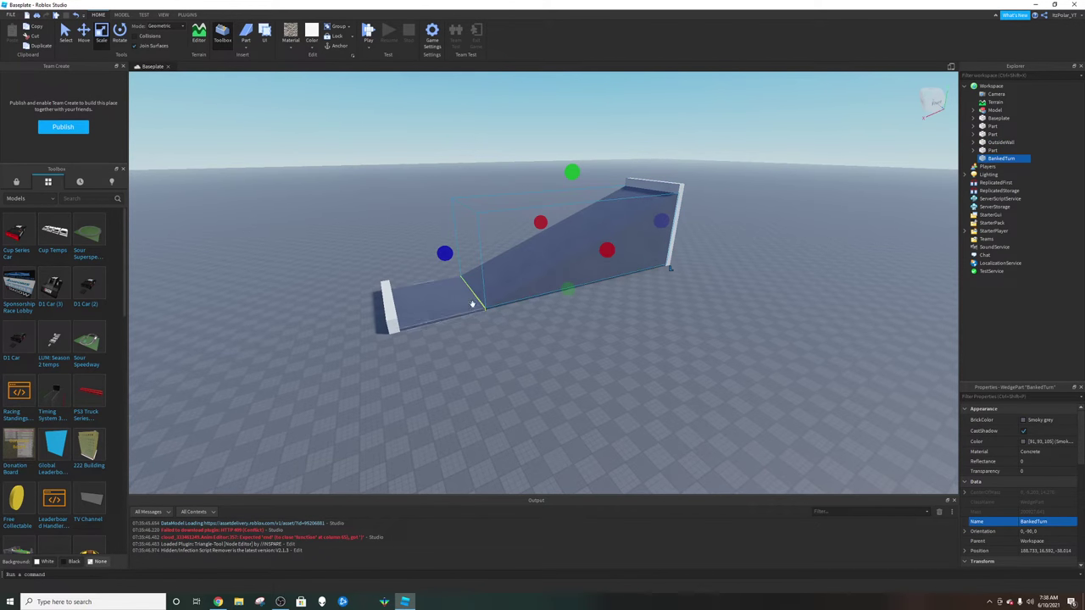
# - Rename the yellow strip as Separator
pyautogui.click(486, 311)
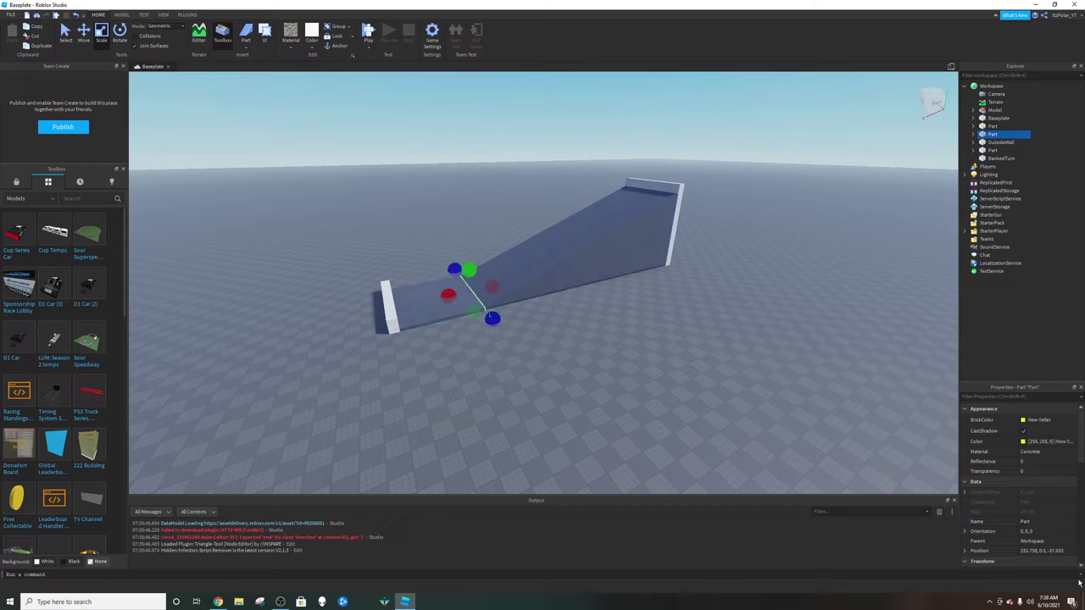
pyautogui.click(1042, 521)
pyautogui.write('Separator')
pyautogui.press('Return')
# - Rename the flat grey slab as Apron
pyautogui.click(412, 312)
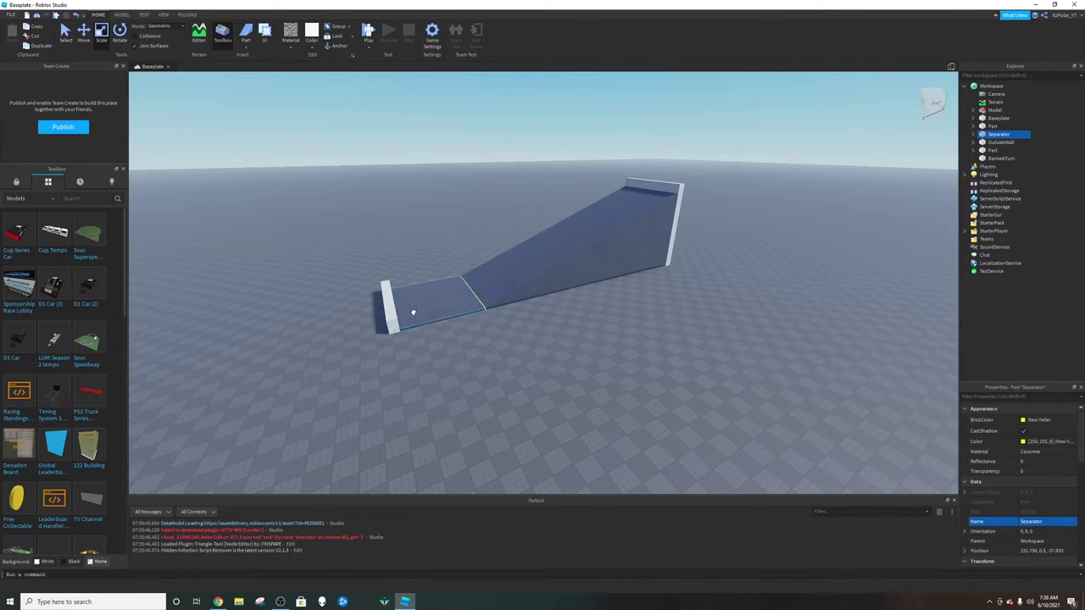
pyautogui.click(1032, 523)
pyautogui.write('Apron')
pyautogui.press('Return')
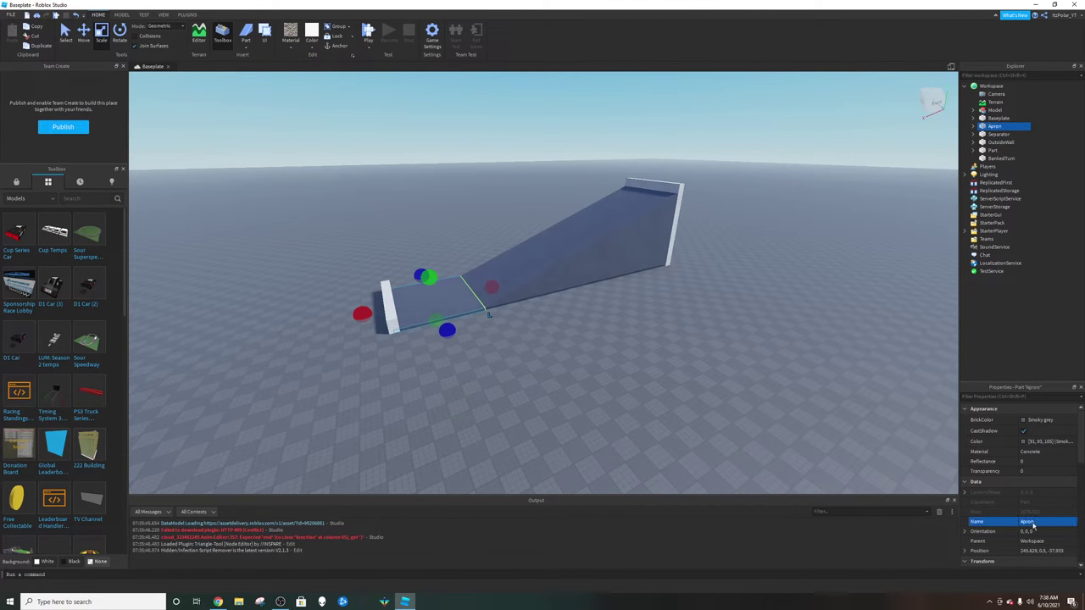
# - Rename the low white wall at the apron's inner edge as InsideWall
pyautogui.click(387, 309)
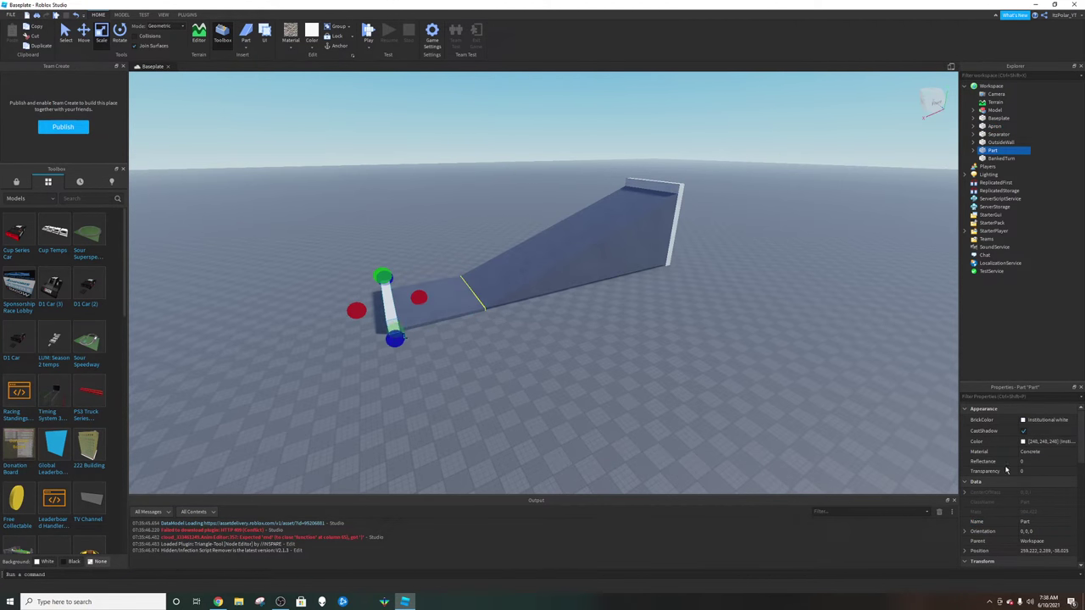
pyautogui.click(1043, 521)
pyautogui.write('InsideWall')
pyautogui.press('Return')
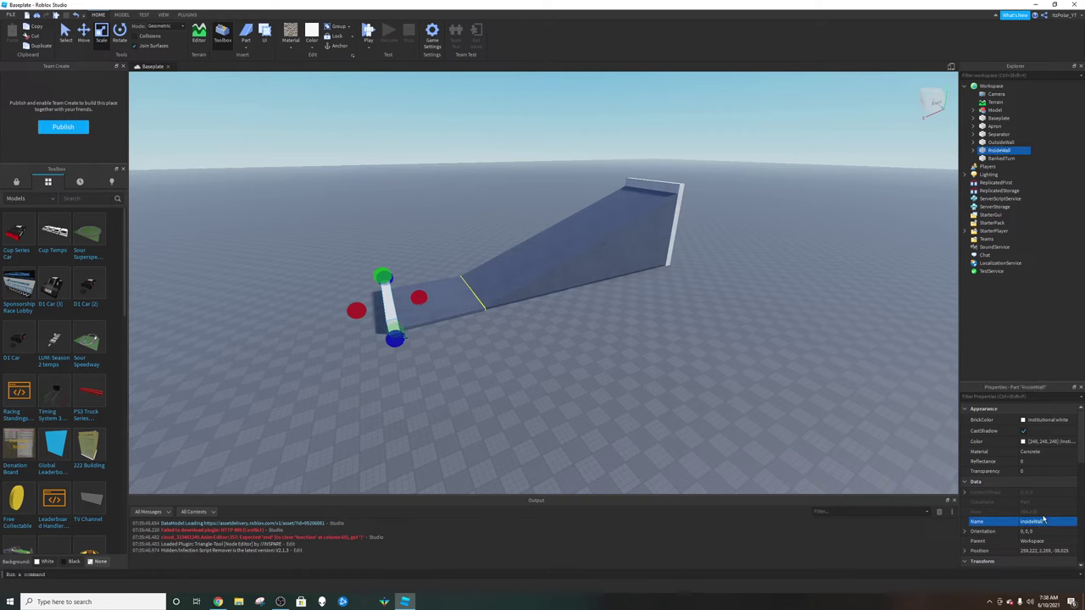
# - Group the Apron, Separator, OutsideWall, InsideWall and BankedTurn parts into a single model
pyautogui.moveTo(676, 338); pyautogui.dragTo(657, 342, button='right')
pyautogui.press('a')
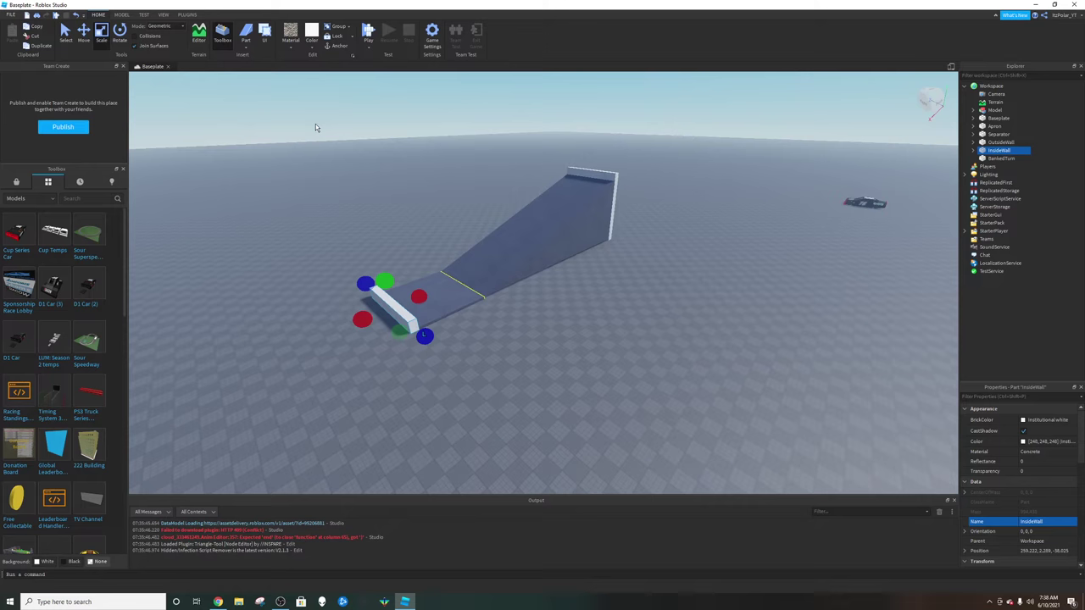
pyautogui.click(315, 124)
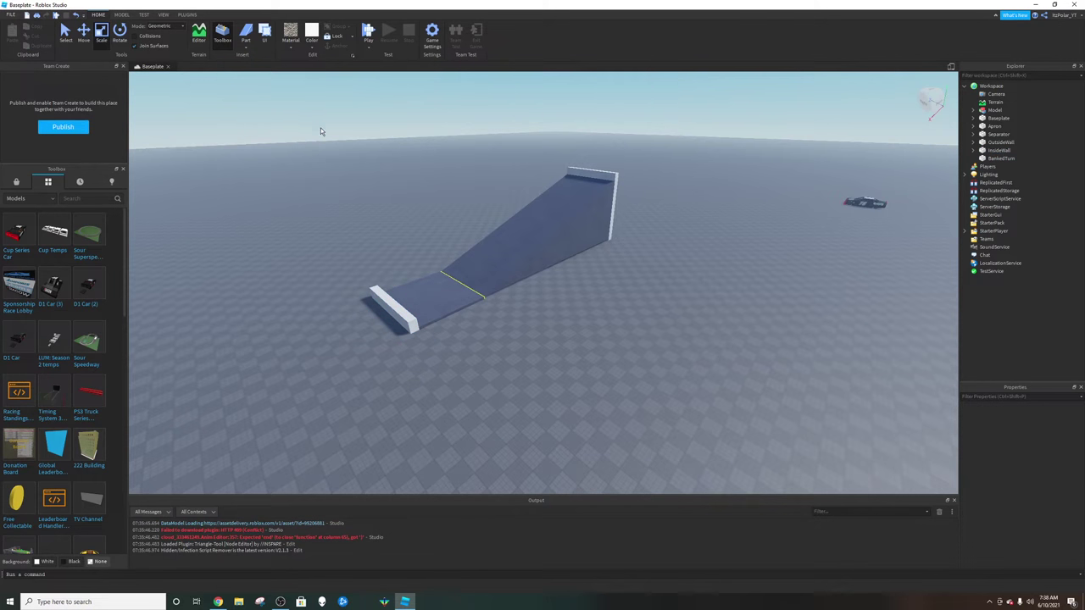
pyautogui.moveTo(315, 127); pyautogui.dragTo(691, 443)
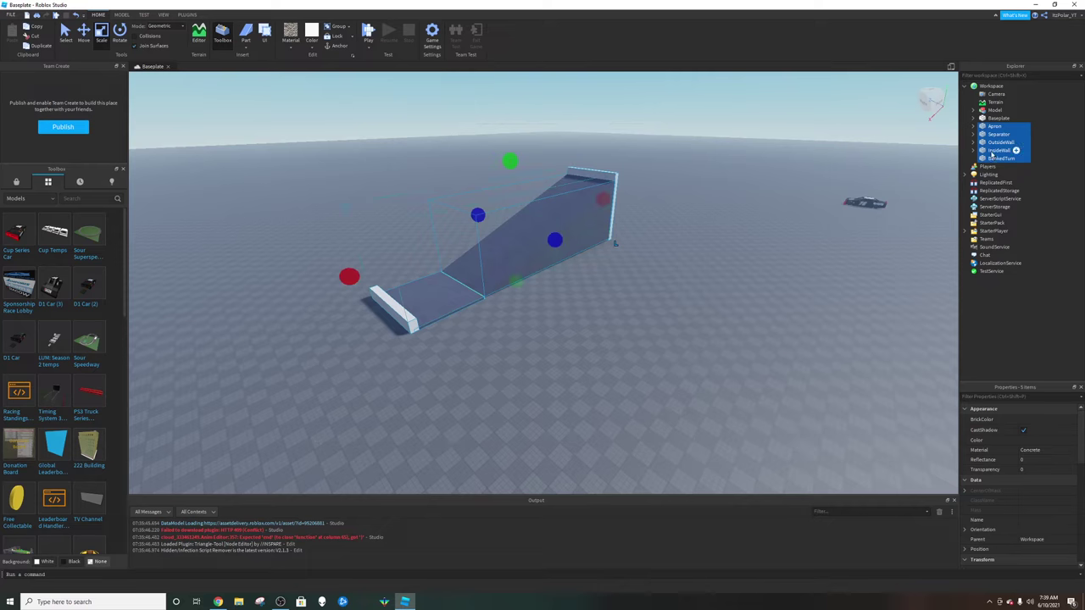
pyautogui.rightClick(992, 151)
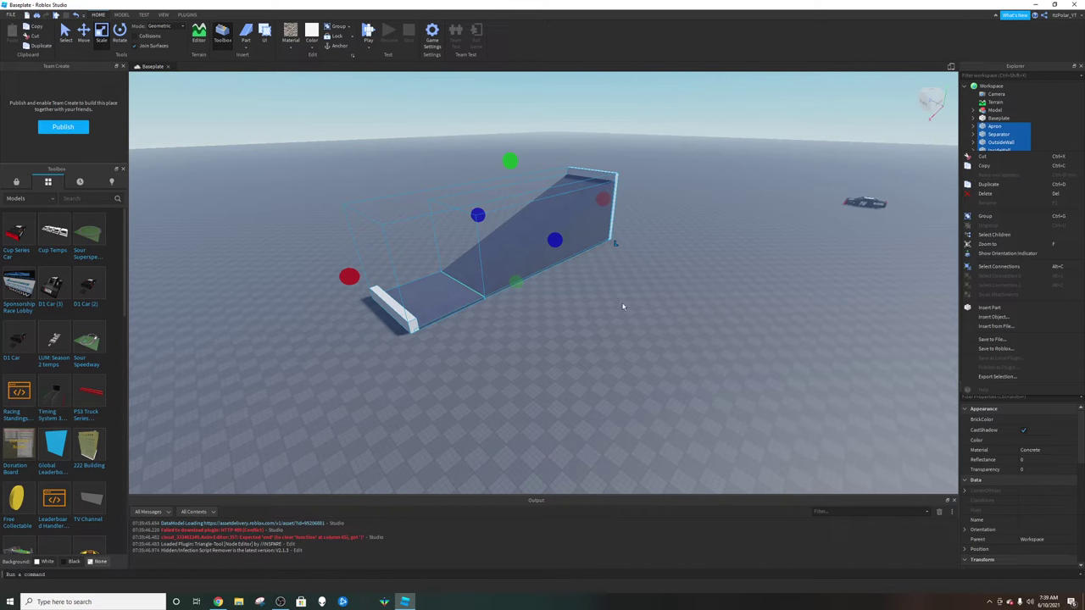
pyautogui.click(570, 351)
pyautogui.moveTo(306, 163); pyautogui.dragTo(755, 427)
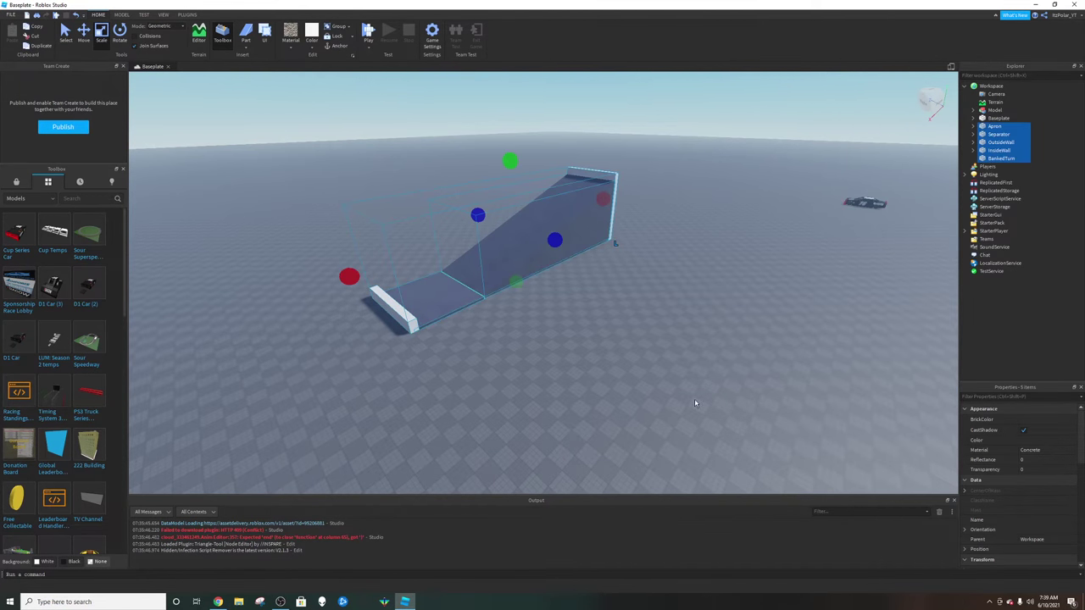
pyautogui.hotkey('ctrl', 'g')
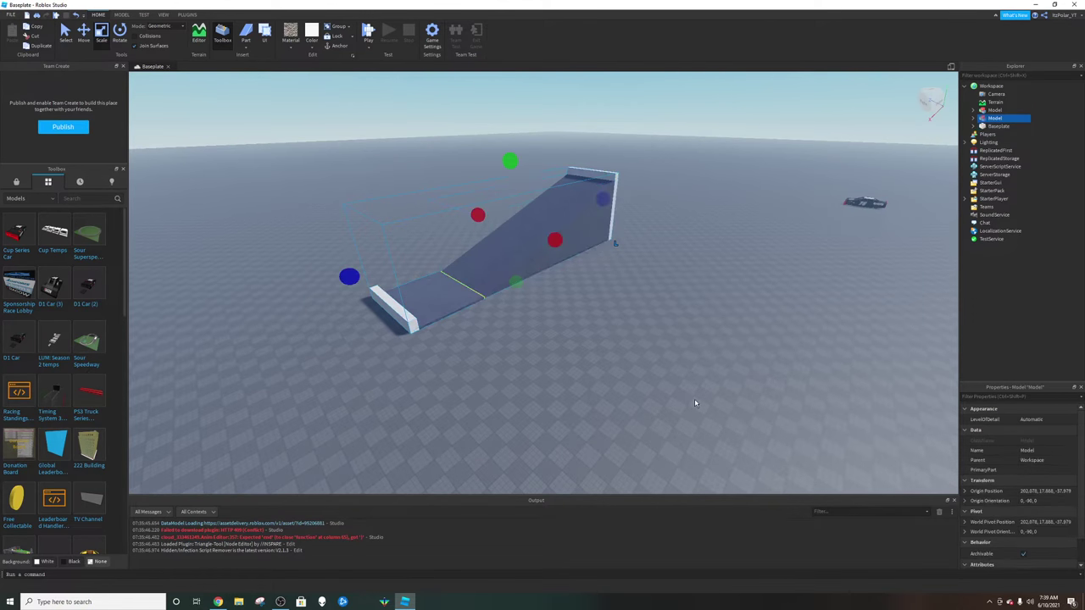
# - Rename the grouped track segment model as TrackPart
pyautogui.rightClick(992, 119)
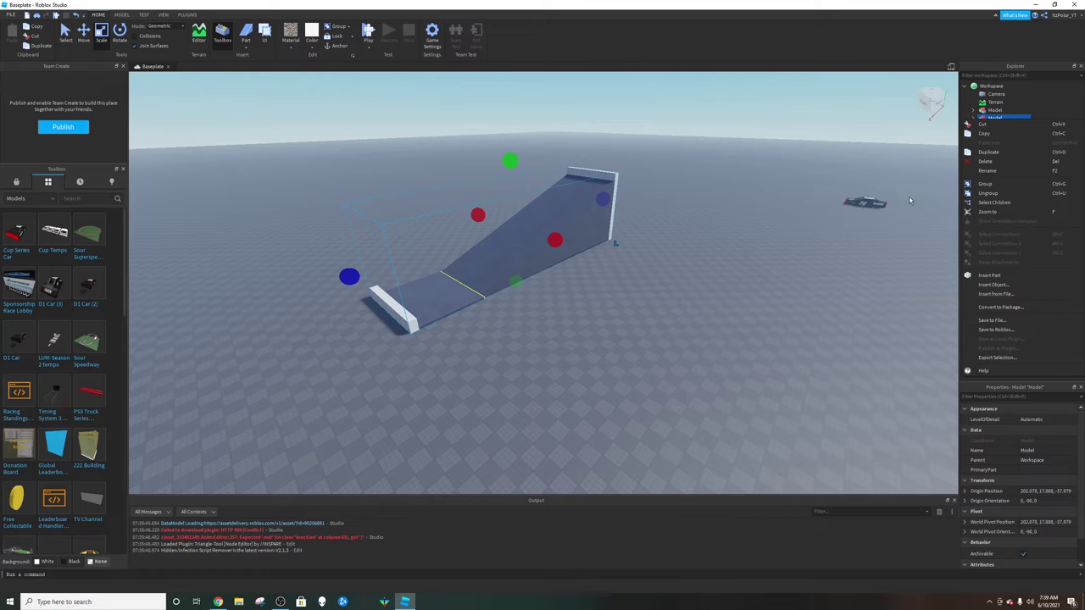
pyautogui.click(891, 237)
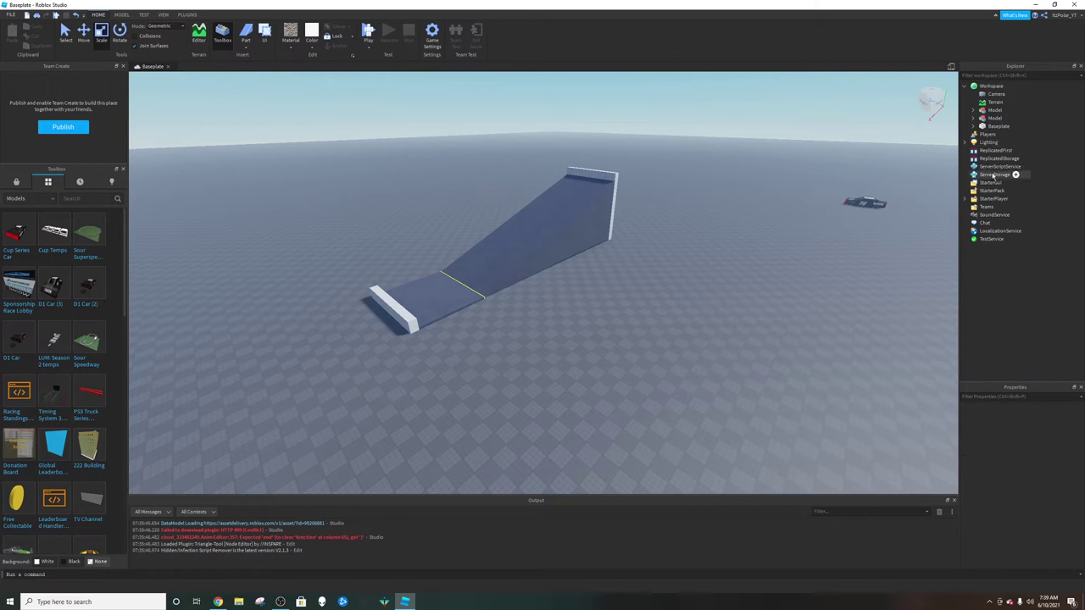
pyautogui.click(519, 299)
pyautogui.click(1029, 450)
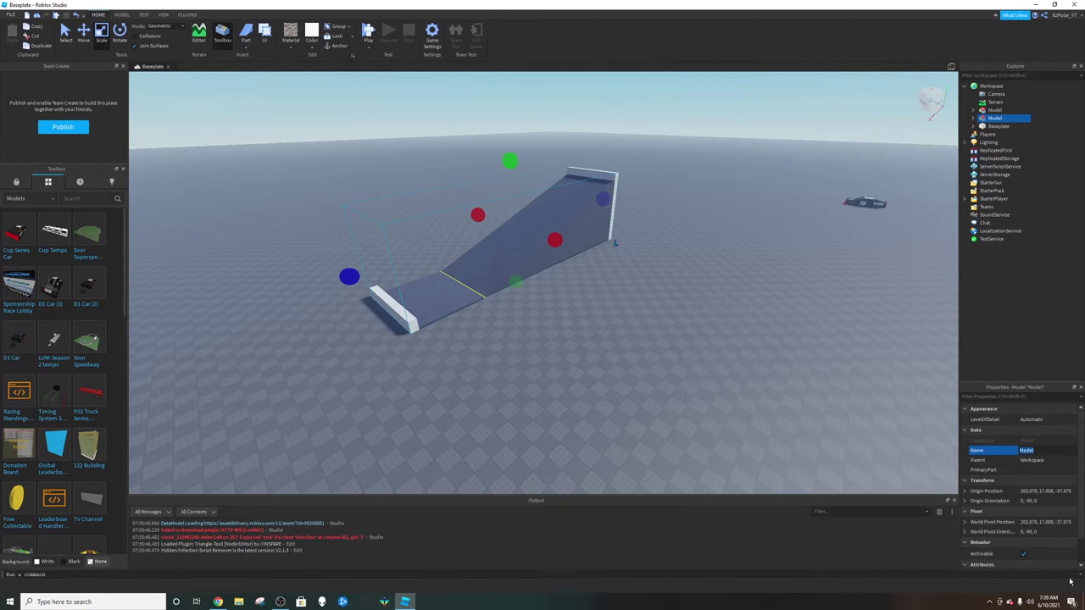
pyautogui.write('TrackPart')
pyautogui.press('Return')
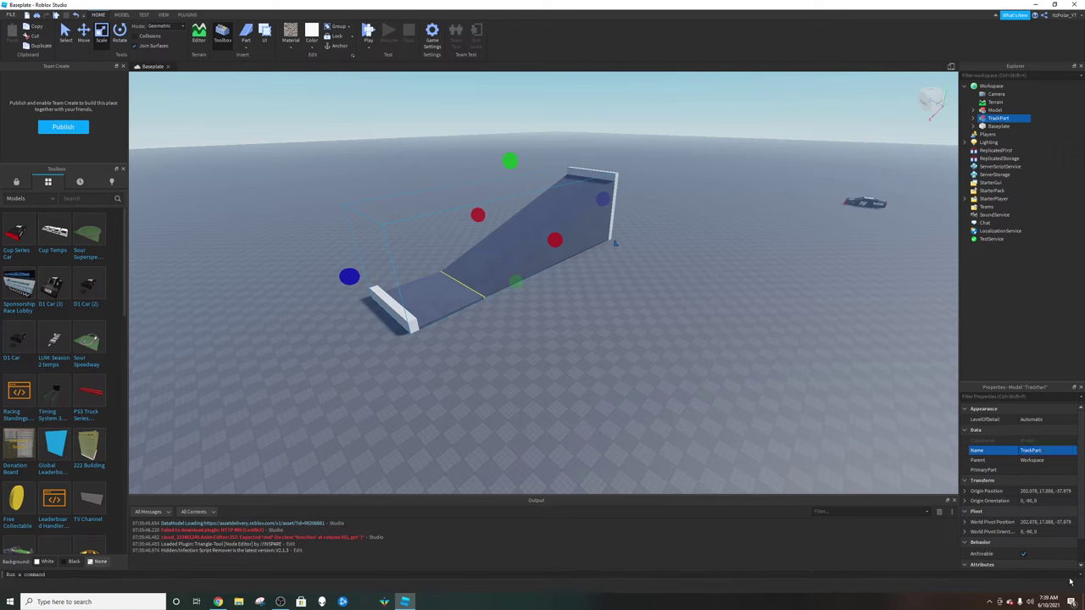
# - Examine the grouped track segment from a distance and up close
pyautogui.click(566, 368)
pyautogui.scroll(-3, 567, 372)
pyautogui.moveTo(567, 370); pyautogui.dragTo(566, 369, button='right')
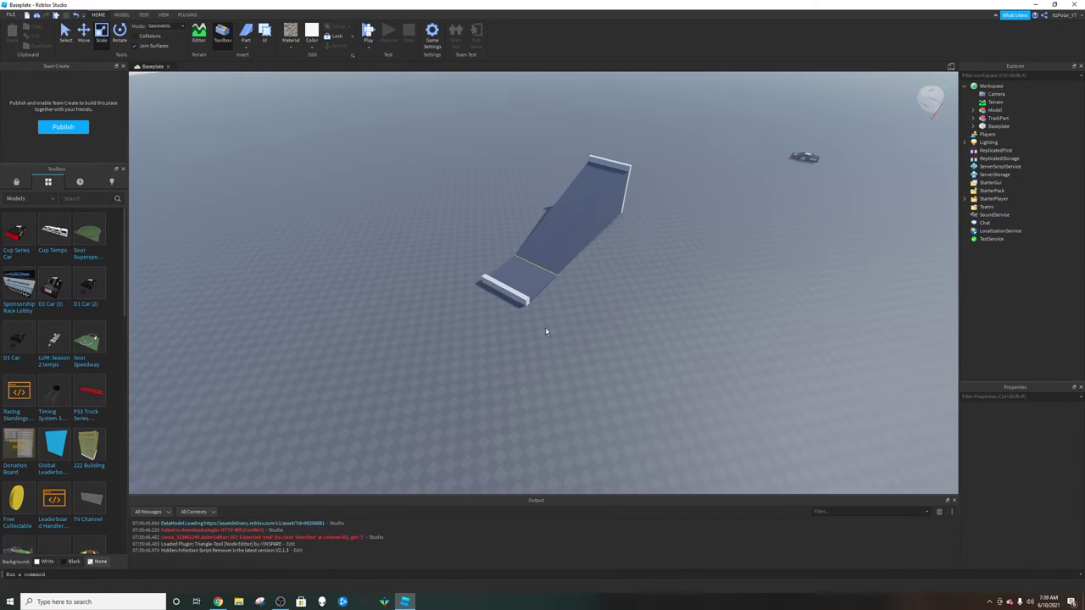
pyautogui.scroll(6, 560, 288)
pyautogui.moveTo(561, 287); pyautogui.dragTo(559, 290, button='right')
pyautogui.scroll(-6, 624, 308)
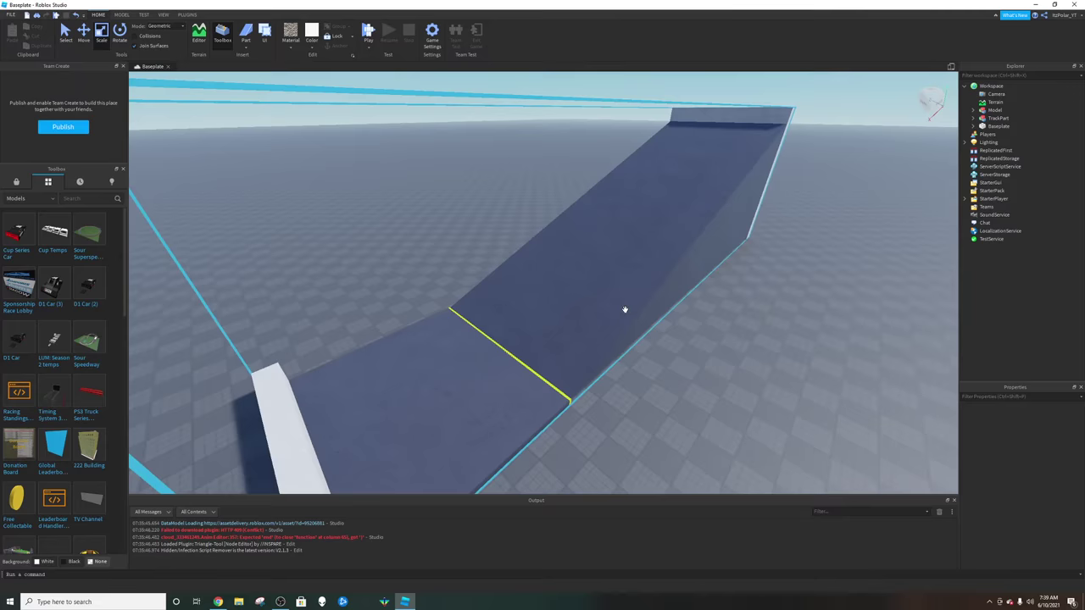
pyautogui.moveTo(678, 294); pyautogui.dragTo(681, 293, button='right')
pyautogui.scroll(-2, 646, 303)
pyautogui.moveTo(601, 339); pyautogui.dragTo(598, 335, button='right')
pyautogui.scroll(6, 601, 335)
pyautogui.scroll(-7, 601, 335)
# - Launch the Archimedes plugin on TrackPart and set its angle to 2
pyautogui.click(605, 255)
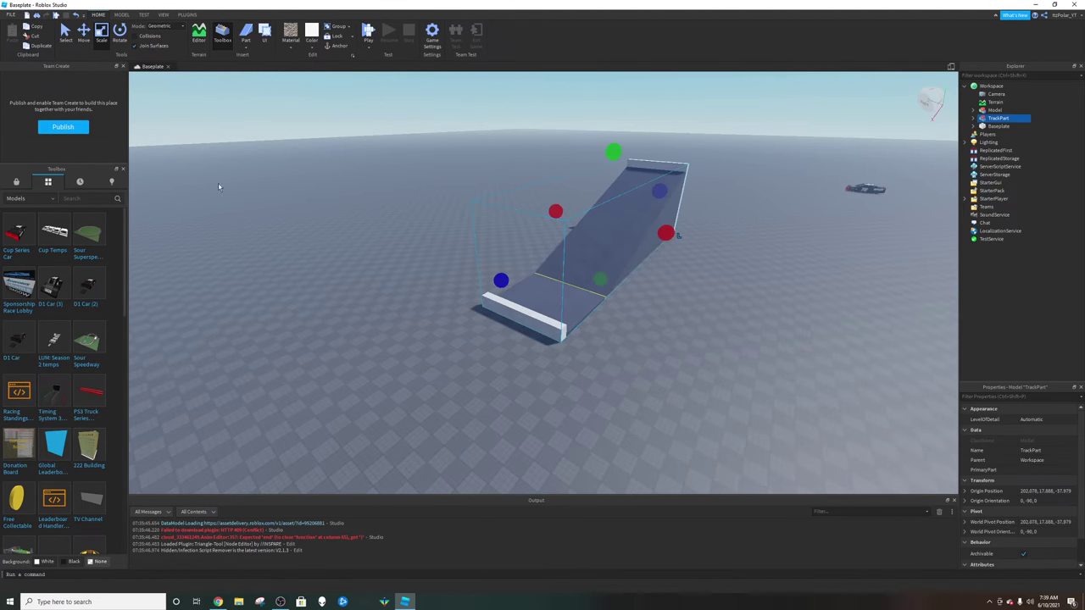
pyautogui.click(185, 15)
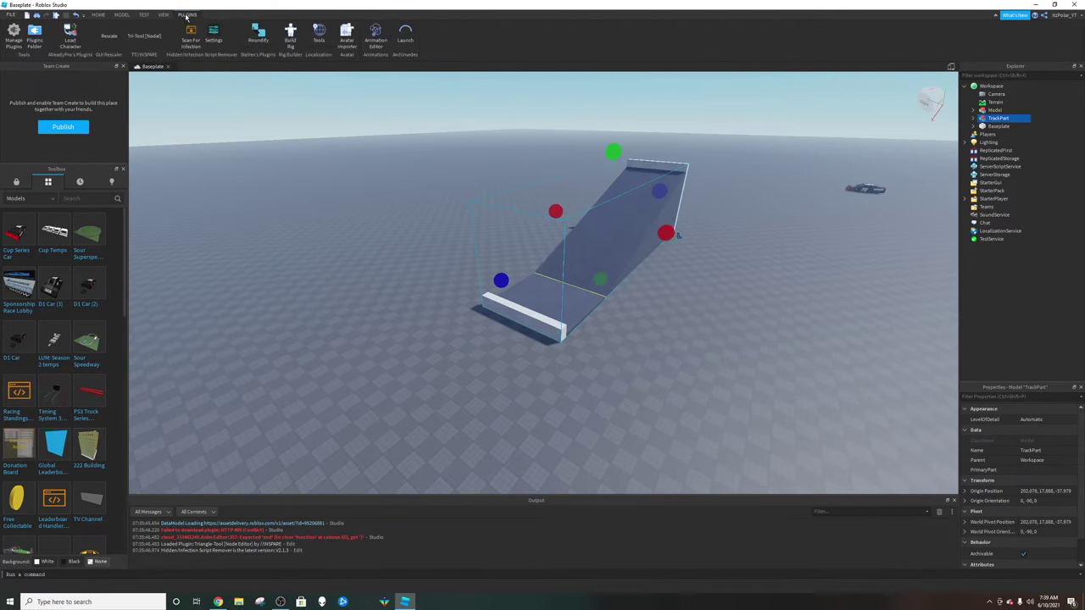
pyautogui.click(406, 41)
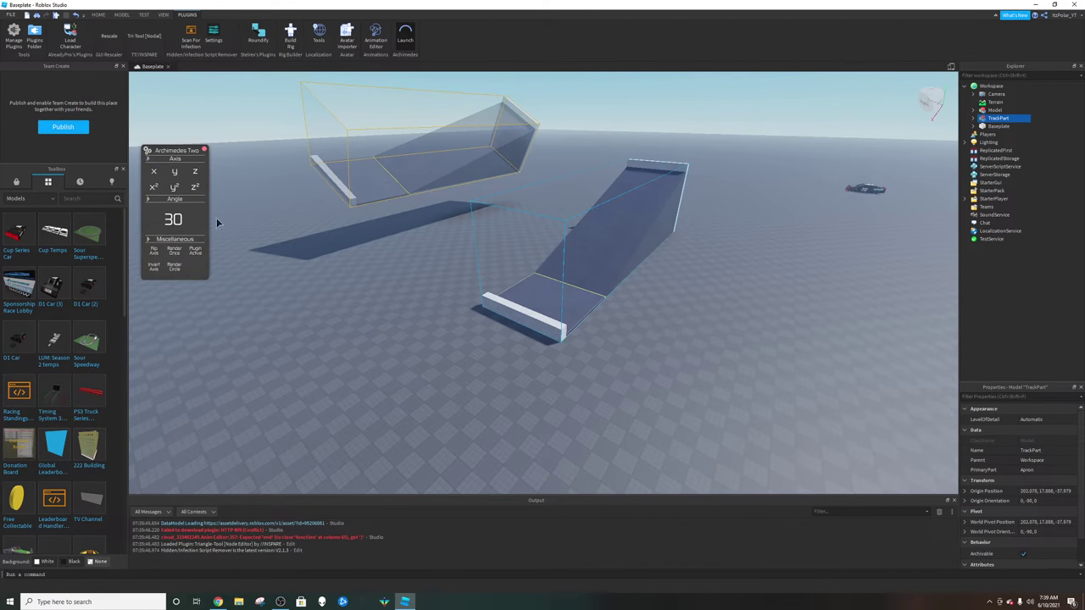
pyautogui.click(168, 222)
pyautogui.write('2')
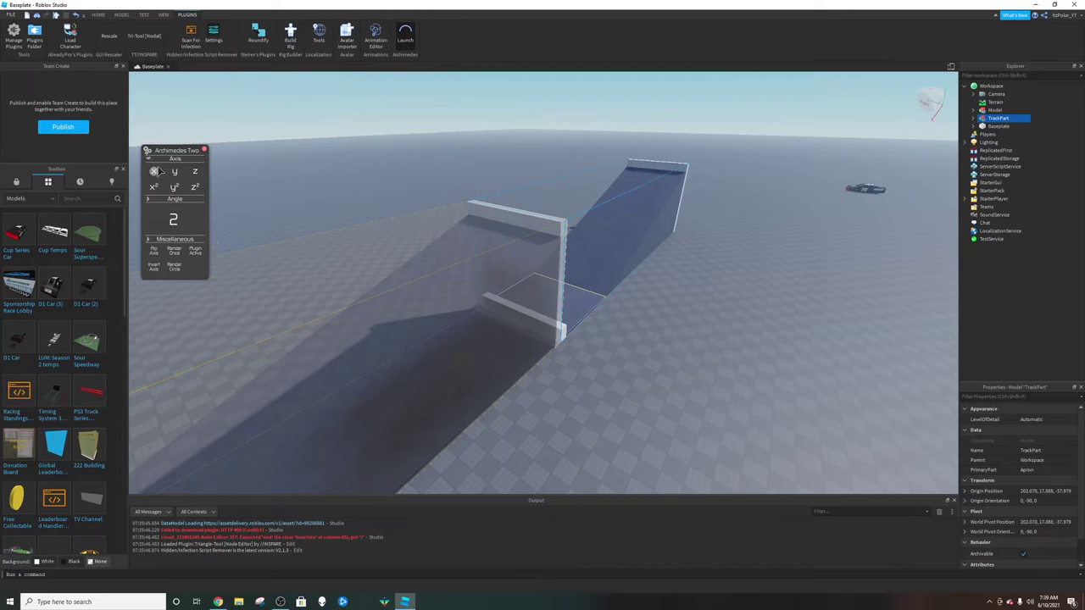
# - Compare the y and z axis previews in Archimedes, then set the rotation axis to z²
pyautogui.moveTo(617, 317); pyautogui.dragTo(635, 322, button='right')
pyautogui.scroll(-5, 635, 323)
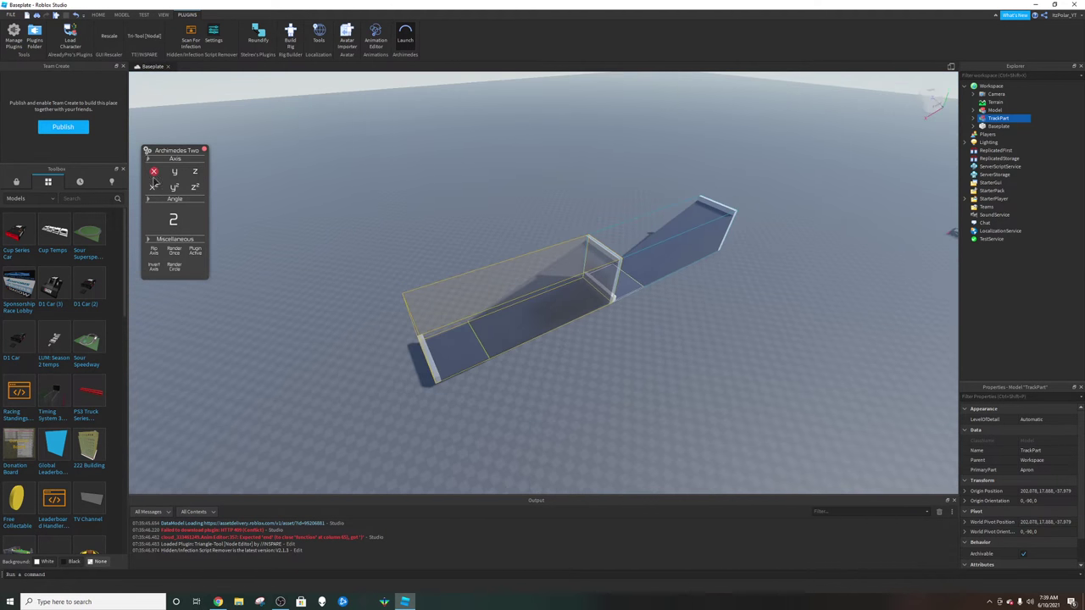
pyautogui.click(174, 172)
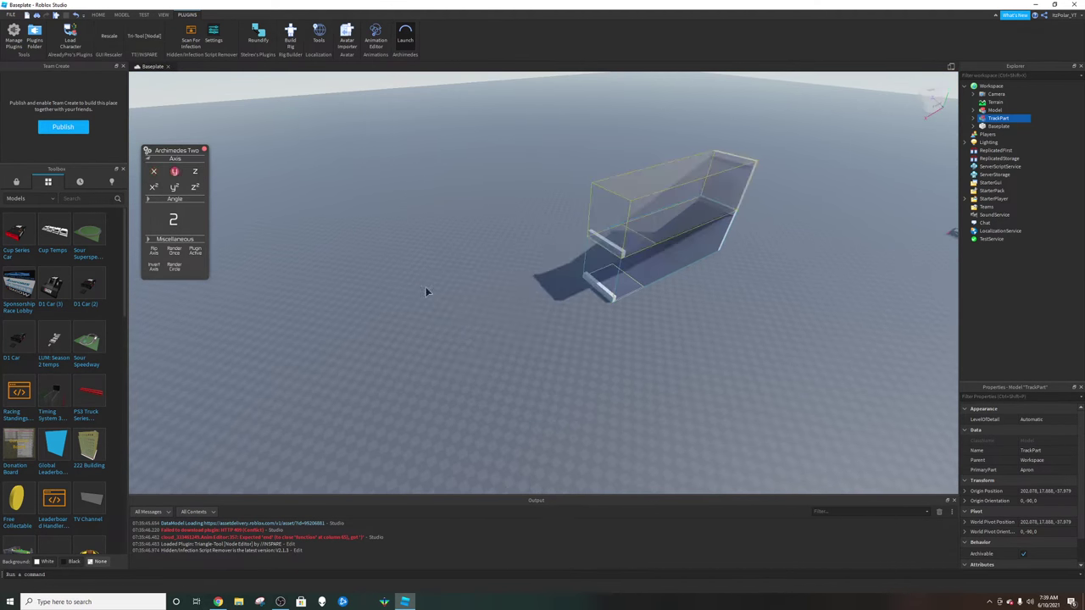
pyautogui.click(195, 172)
pyautogui.scroll(4, 555, 276)
pyautogui.moveTo(556, 276); pyautogui.dragTo(606, 232, button='right')
pyautogui.scroll(1, 633, 181)
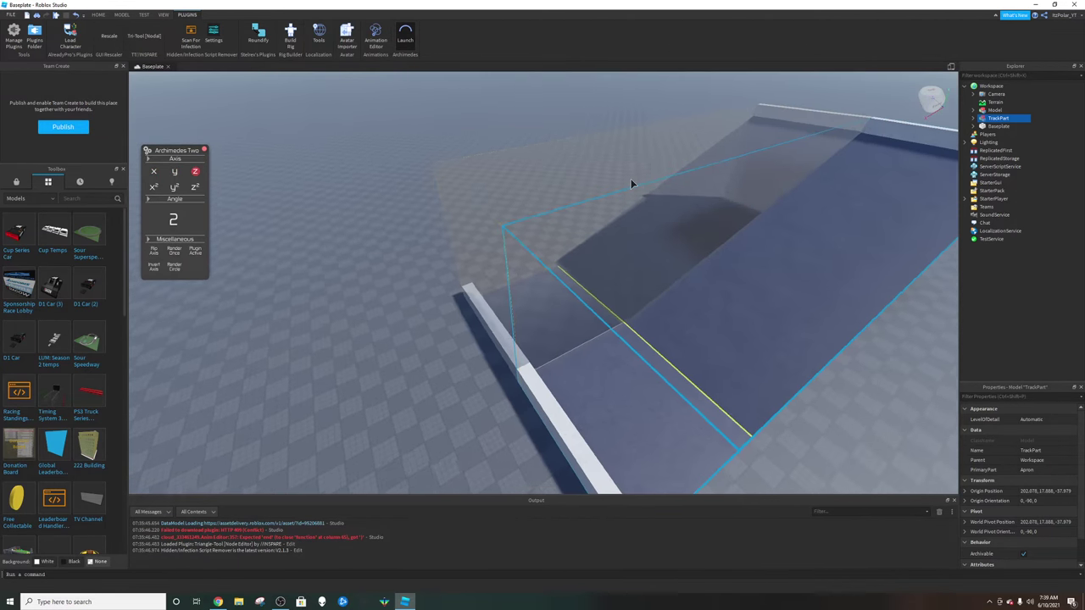
pyautogui.scroll(-2, 632, 181)
pyautogui.moveTo(632, 181); pyautogui.dragTo(634, 184, button='right')
pyautogui.click(196, 188)
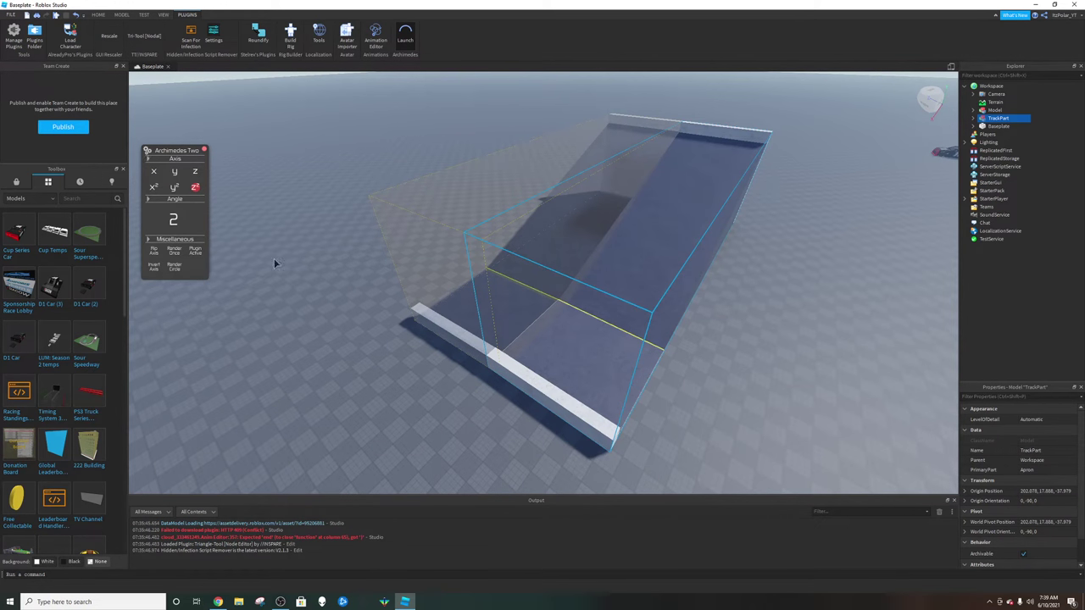
# - Try rendering a run of TrackPart copies at angle 2 about the z² axis, then undo all of them
pyautogui.click(175, 265)
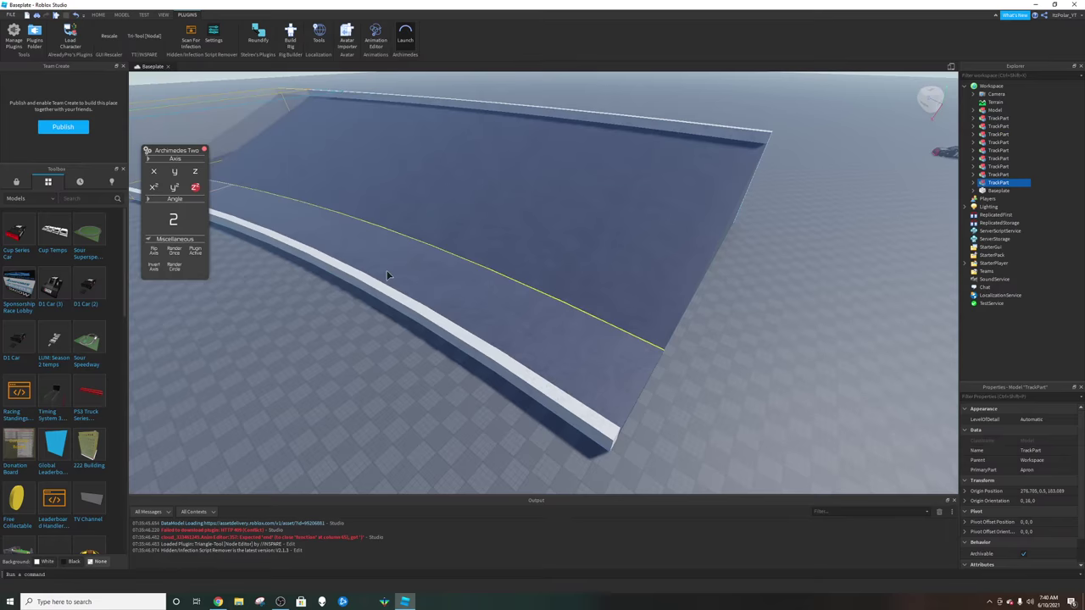
pyautogui.moveTo(388, 276); pyautogui.dragTo(385, 270, button='right')
pyautogui.hotkey('ctrl', 'z')
pyautogui.hotkey('ctrl', 'z')
pyautogui.hotkey('ctrl', 'z')
pyautogui.hotkey('ctrl', 'z')
pyautogui.hotkey('ctrl', 'z')
pyautogui.hotkey('ctrl', 'z')
pyautogui.hotkey('ctrl', 'z')
pyautogui.hotkey('ctrl', 'z')
pyautogui.hotkey('ctrl', 'z')
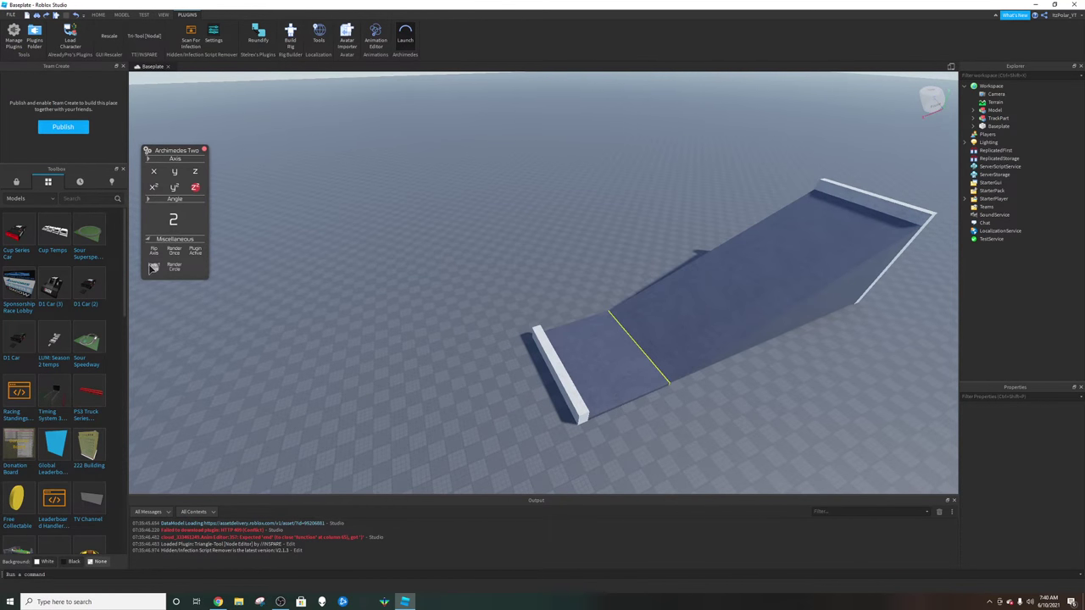
# - Reselect TrackPart and compare the y², x² and z axis previews, ending on z²
pyautogui.click(175, 188)
pyautogui.moveTo(439, 275); pyautogui.dragTo(444, 274, button='right')
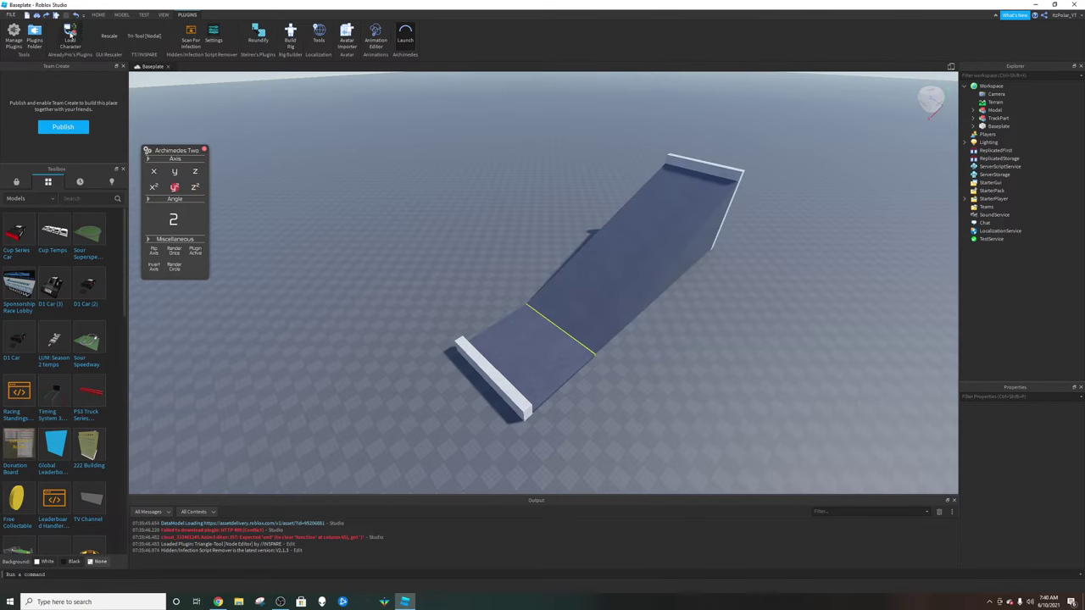
pyautogui.click(99, 15)
pyautogui.click(625, 281)
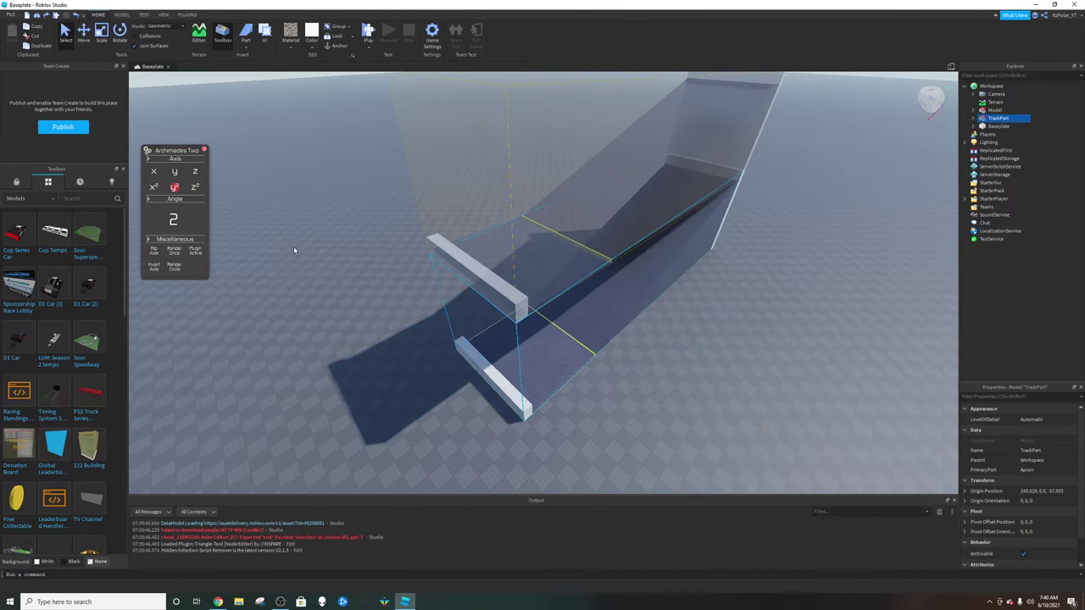
pyautogui.click(153, 187)
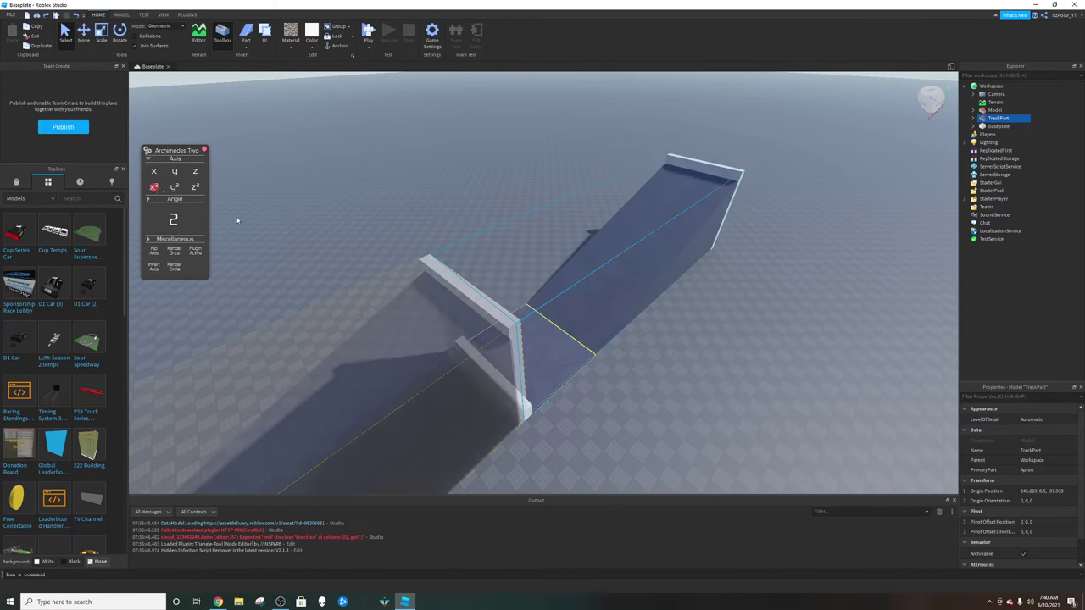
pyautogui.click(196, 187)
pyautogui.click(197, 170)
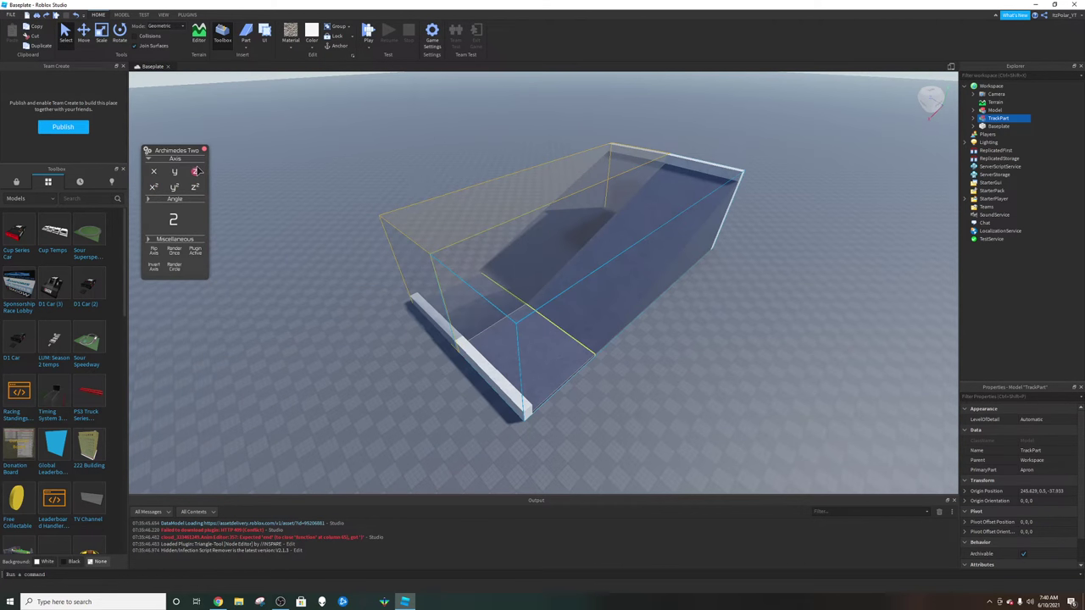
pyautogui.click(196, 188)
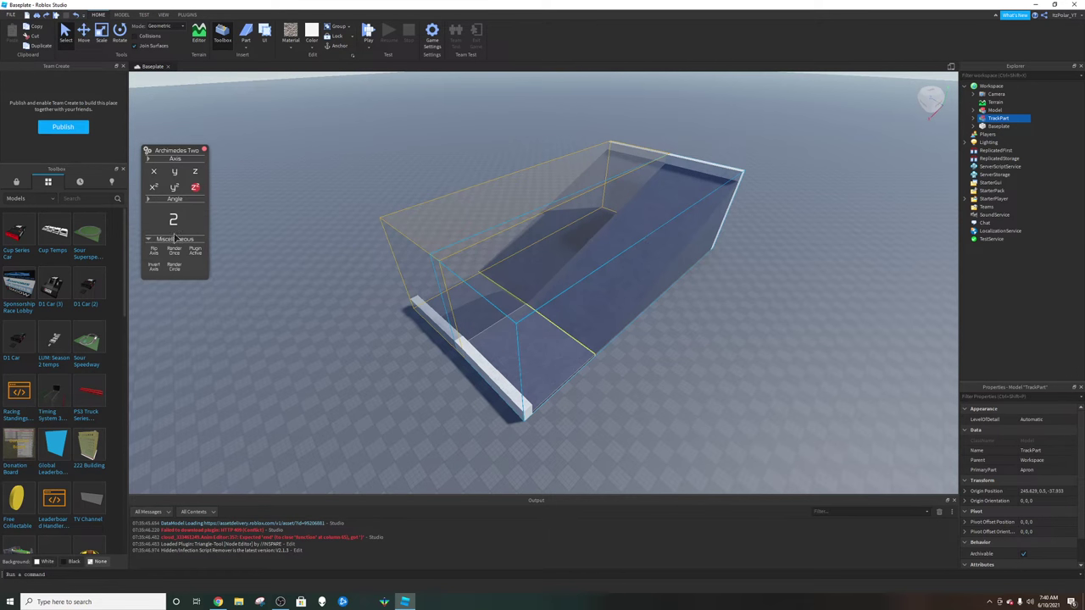
# - Set the Archimedes angle to 3 and reselect the TrackPart segment
pyautogui.press('Return')
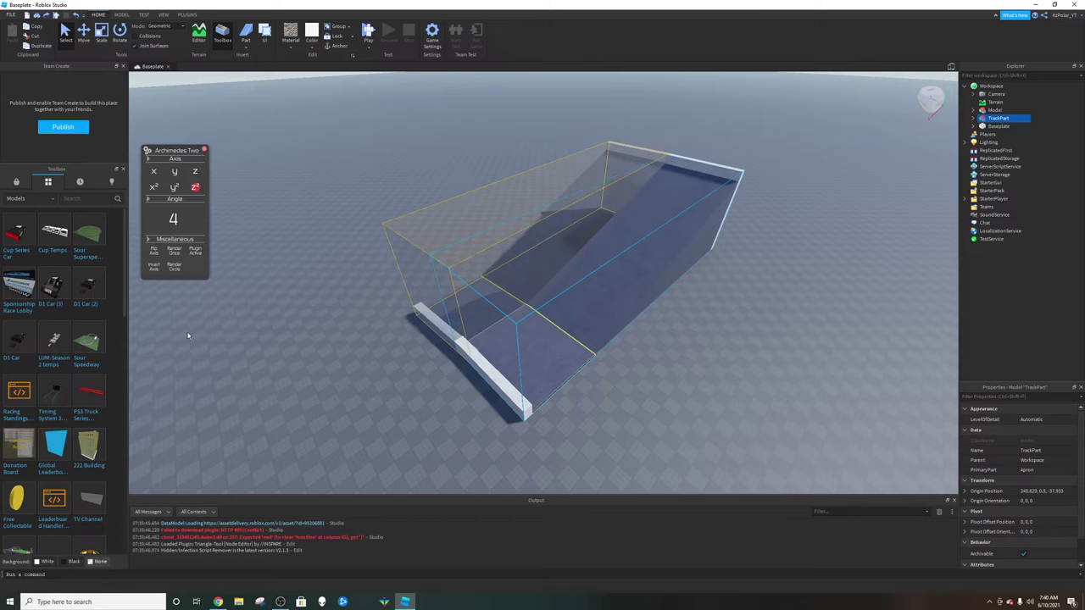
pyautogui.click(177, 223)
pyautogui.write('3')
pyautogui.click(331, 297)
pyautogui.click(603, 296)
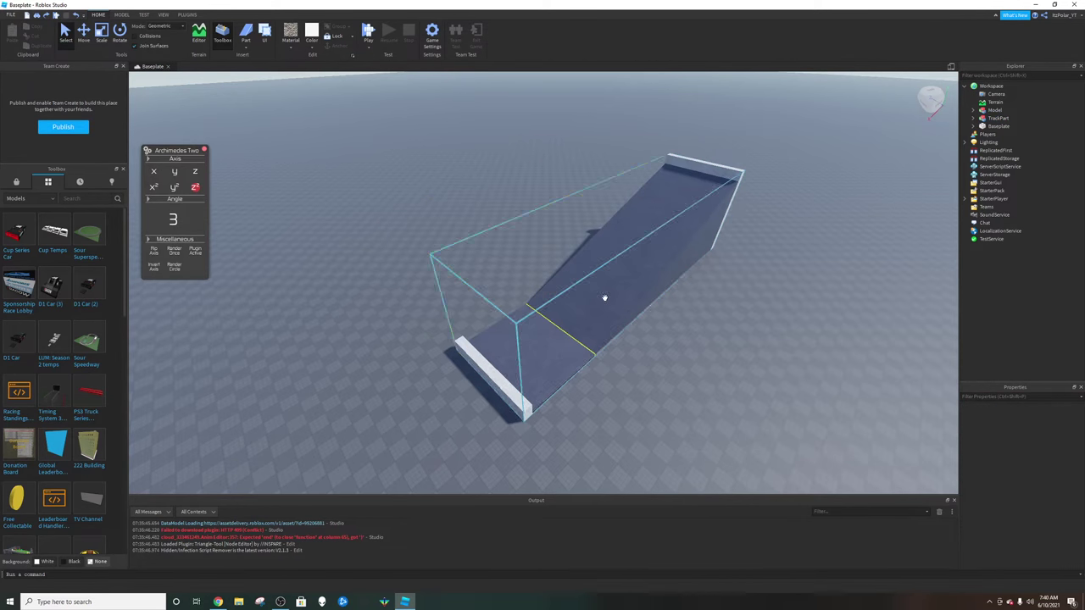
# - Render successive TrackPart copies at angle 3 about the z² axis until the banked turn forms a half circle
pyautogui.click(175, 252)
pyautogui.click(175, 252)
pyautogui.click(175, 253)
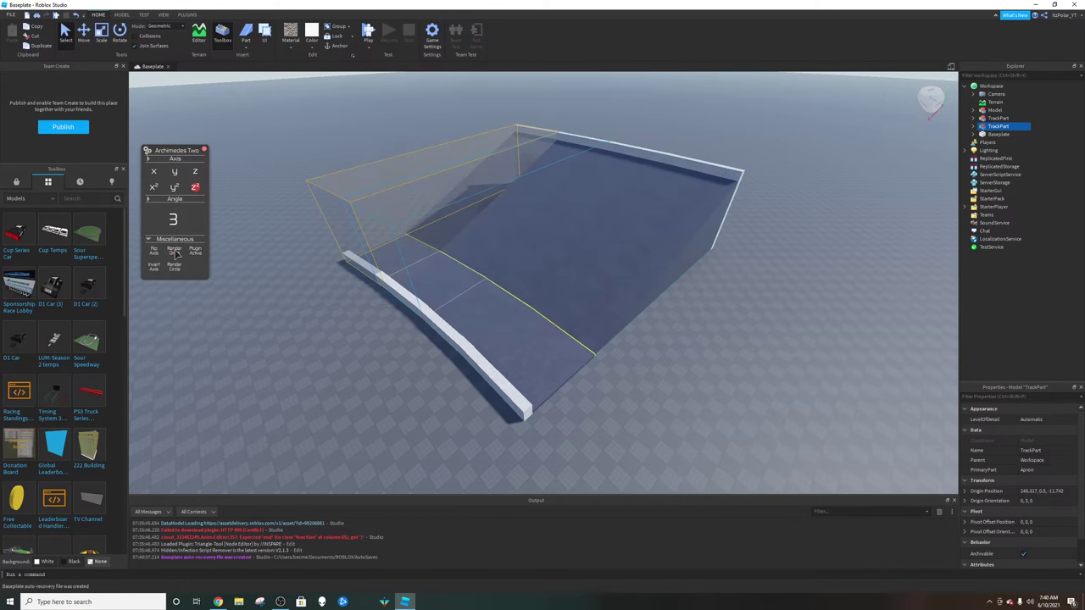
pyautogui.click(175, 253)
pyautogui.click(175, 252)
pyautogui.click(176, 253)
pyautogui.click(176, 253)
pyautogui.click(176, 252)
pyautogui.click(175, 252)
pyautogui.moveTo(331, 292); pyautogui.dragTo(333, 291, button='right')
pyautogui.scroll(-4, 333, 292)
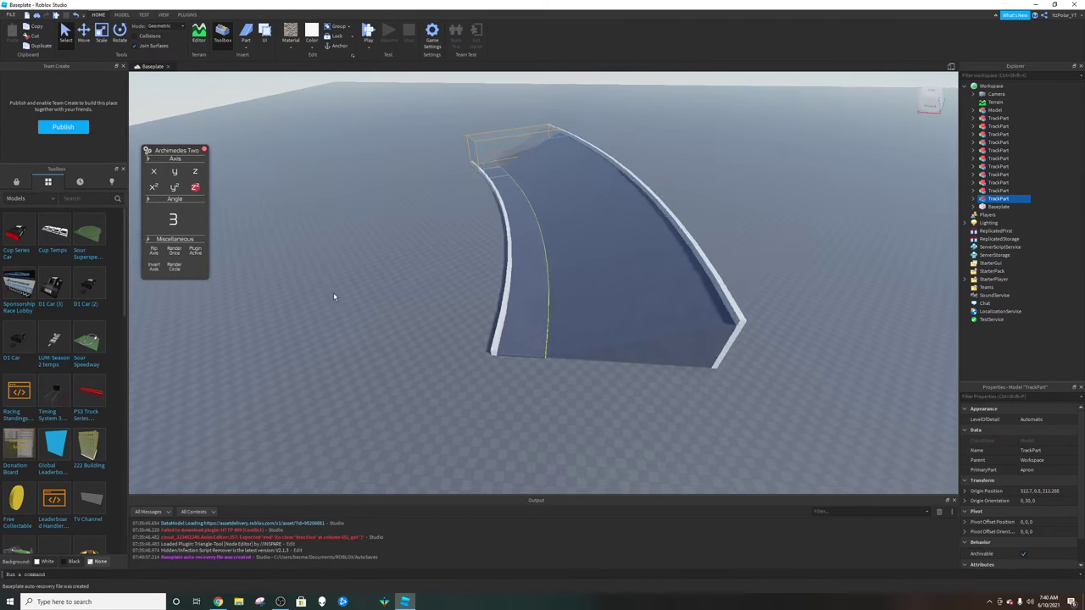
pyautogui.click(177, 253)
pyautogui.click(178, 253)
pyautogui.click(178, 252)
pyautogui.click(177, 253)
pyautogui.click(177, 253)
pyautogui.click(175, 251)
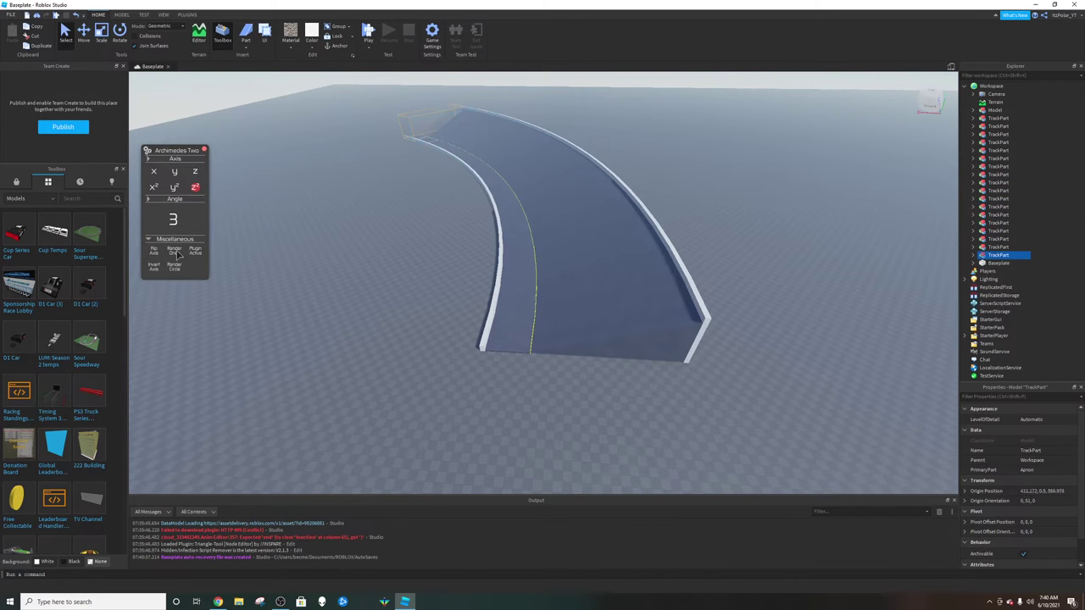
pyautogui.click(175, 252)
pyautogui.click(176, 252)
pyautogui.click(176, 251)
pyautogui.click(175, 251)
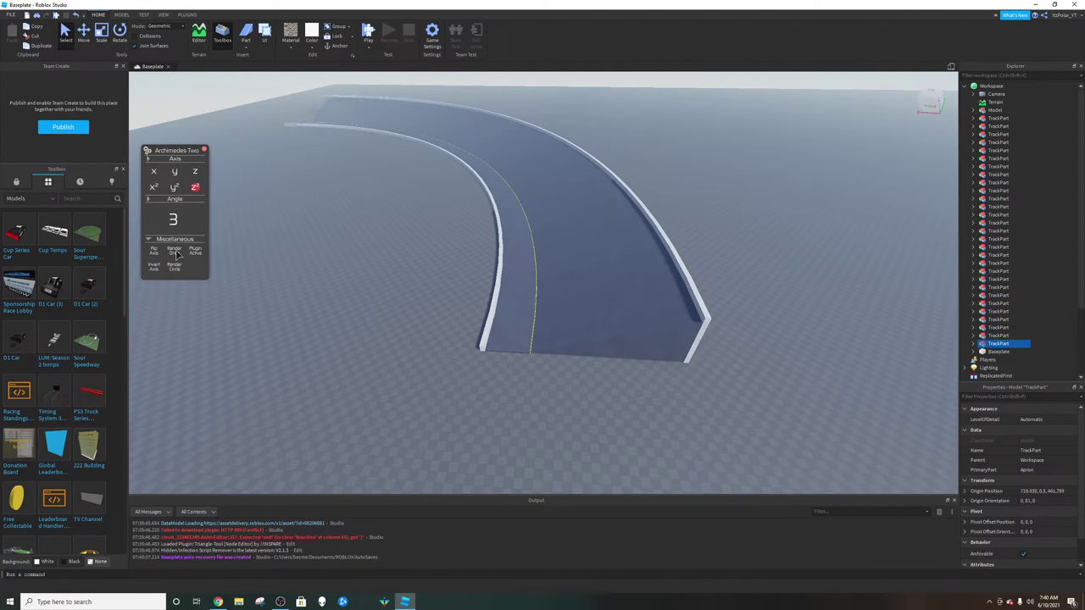
pyautogui.click(175, 252)
pyautogui.click(175, 252)
pyautogui.click(175, 252)
pyautogui.moveTo(603, 334); pyautogui.dragTo(603, 334, button='right')
pyautogui.scroll(-4, 604, 334)
pyautogui.click(177, 253)
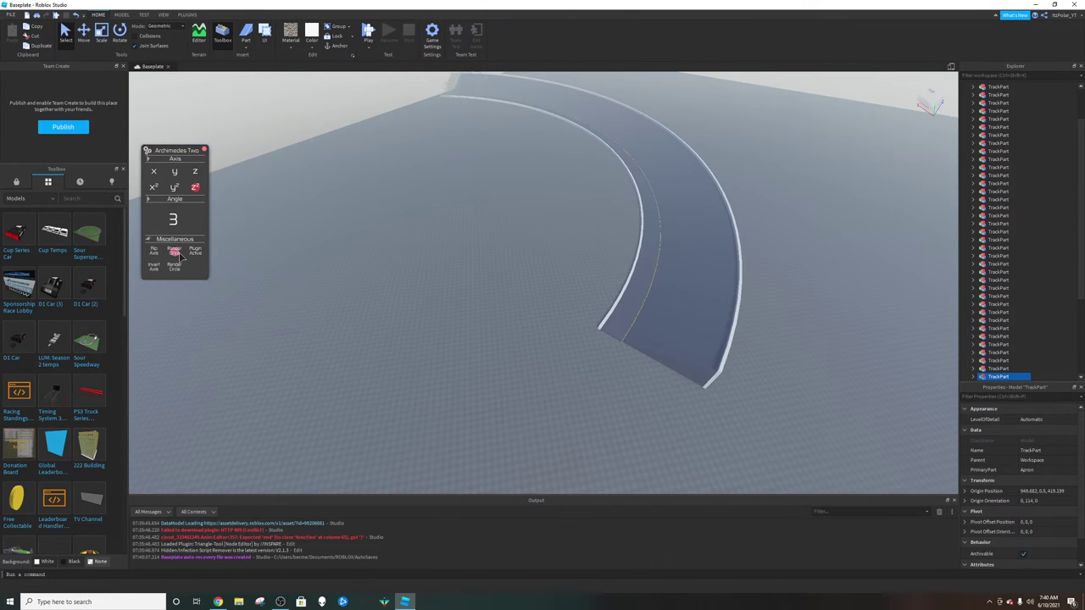
pyautogui.click(177, 253)
pyautogui.click(176, 252)
pyautogui.click(176, 253)
pyautogui.click(177, 254)
pyautogui.click(177, 254)
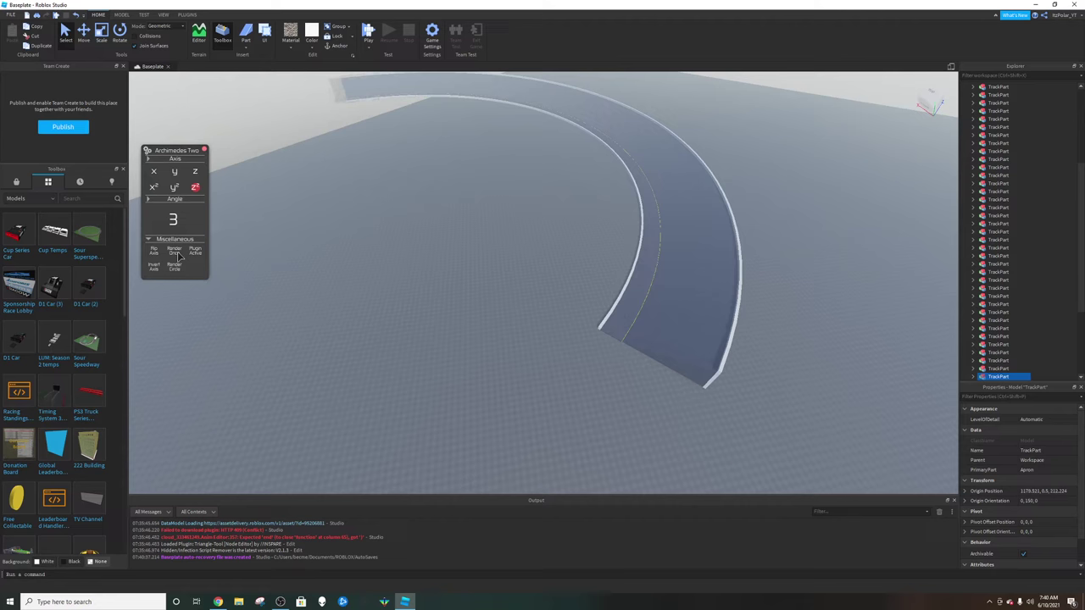
pyautogui.click(177, 254)
pyautogui.click(177, 254)
pyautogui.click(176, 255)
pyautogui.click(176, 255)
pyautogui.click(176, 256)
pyautogui.click(176, 256)
pyautogui.click(177, 256)
pyautogui.moveTo(466, 215); pyautogui.dragTo(466, 215, button='right')
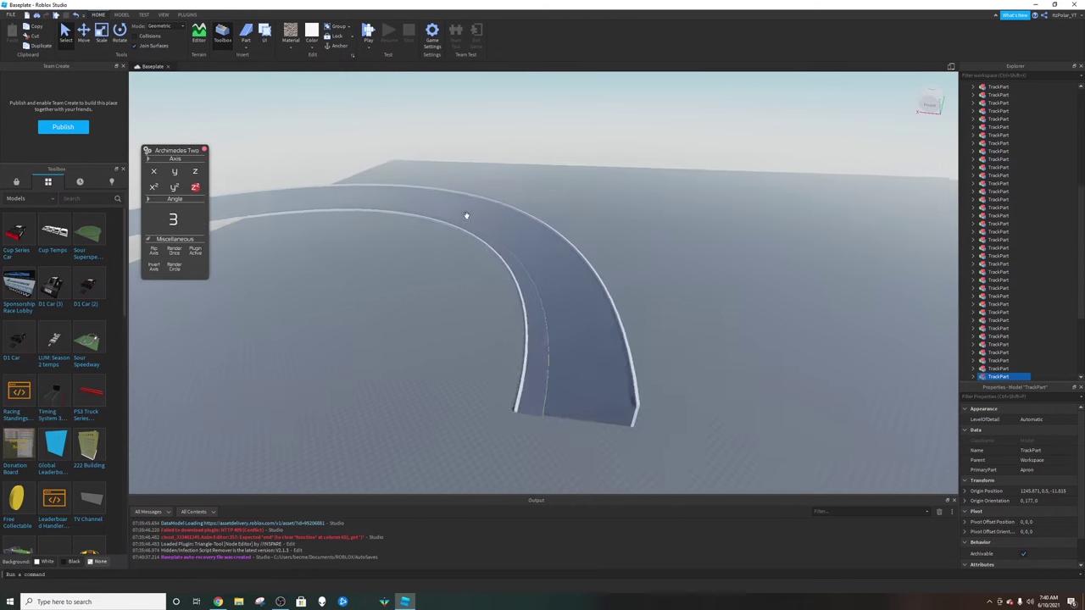
pyautogui.scroll(4, 555, 218)
pyautogui.moveTo(554, 217); pyautogui.dragTo(552, 224, button='right')
pyautogui.scroll(-3, 552, 224)
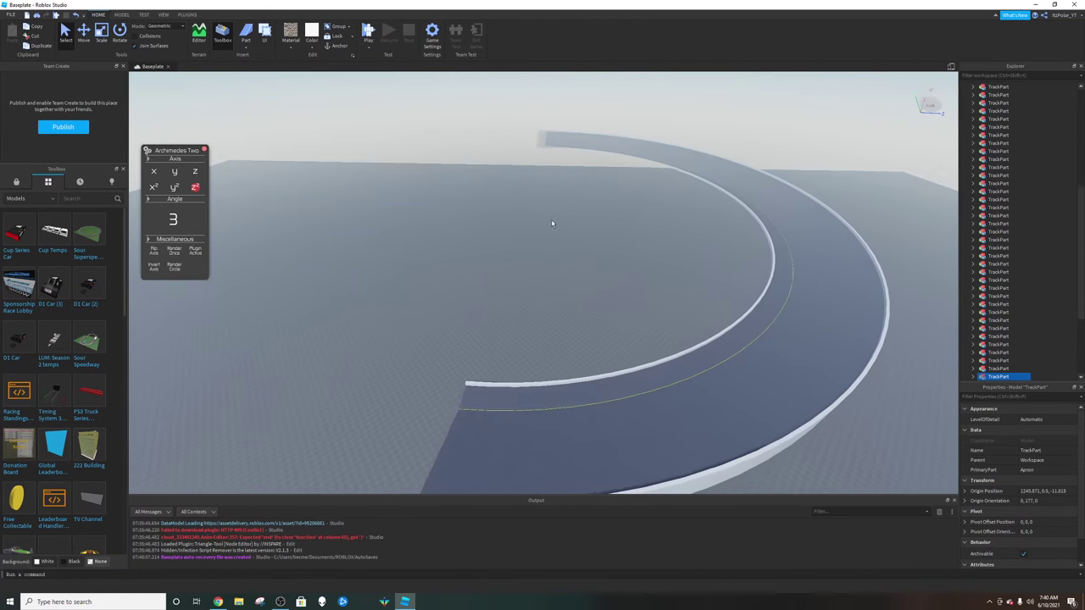
pyautogui.click(177, 253)
pyautogui.click(177, 253)
pyautogui.click(180, 254)
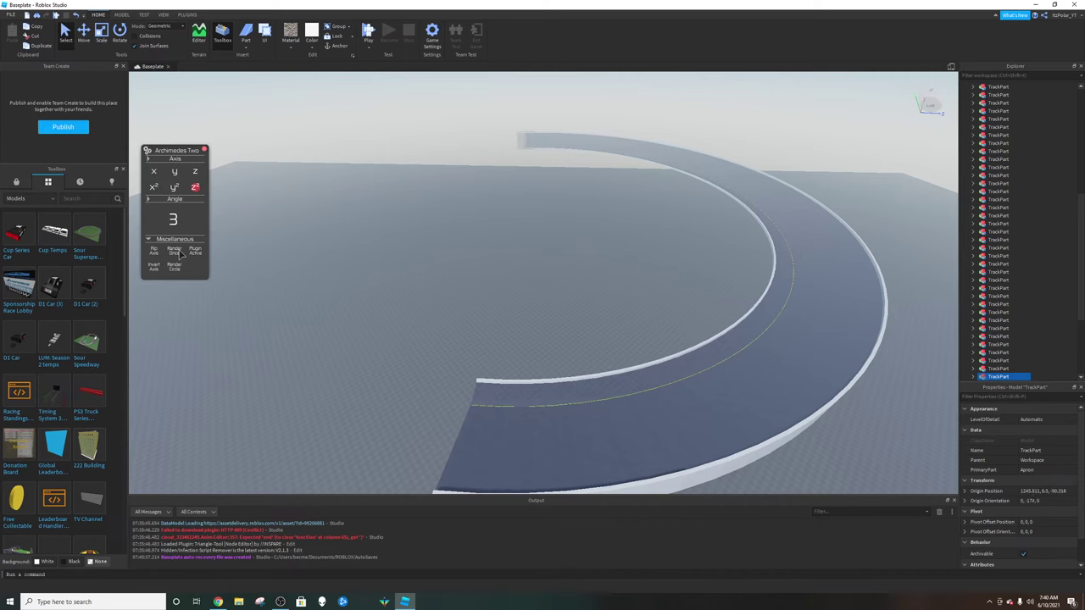
pyautogui.scroll(-1, 327, 268)
pyautogui.moveTo(328, 269); pyautogui.dragTo(328, 268, button='right')
pyautogui.scroll(-1, 589, 143)
pyautogui.press('s')
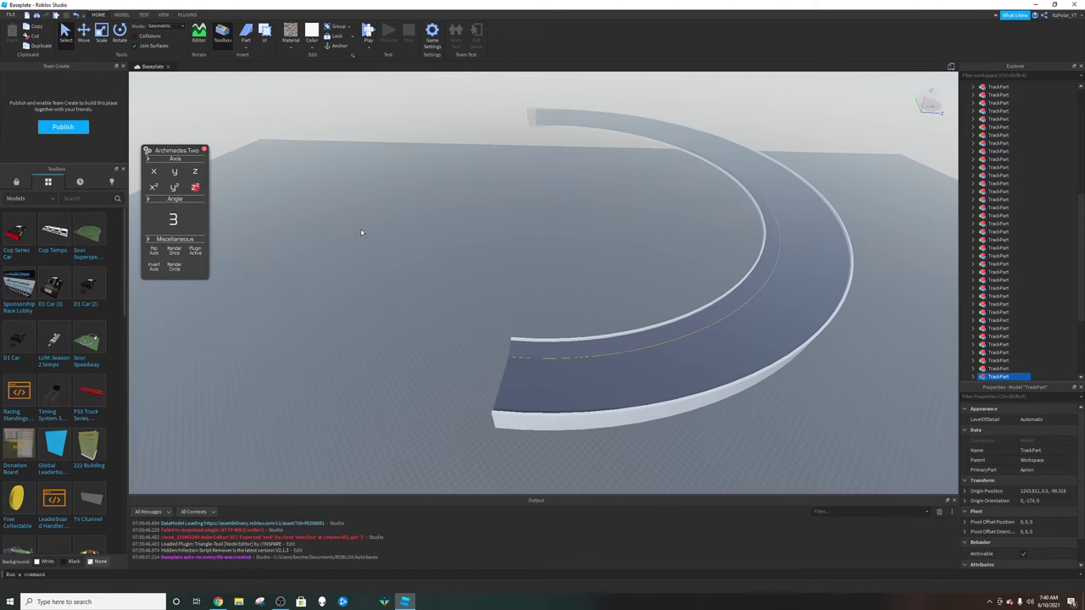
pyautogui.moveTo(416, 290); pyautogui.dragTo(416, 292, button='right')
pyautogui.press('s')
pyautogui.press('a')
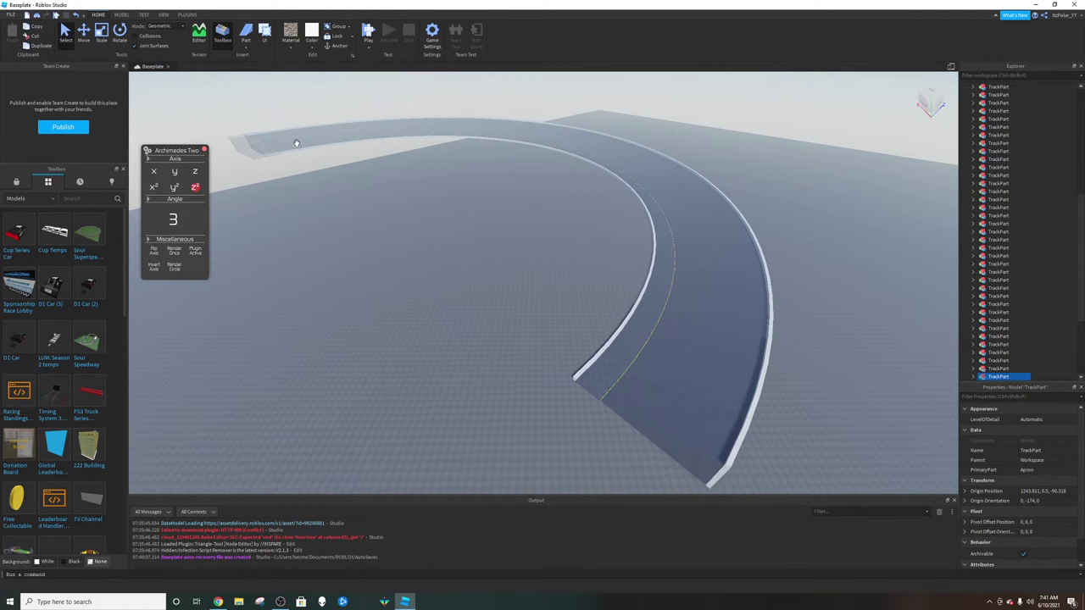
# - Close Archimedes and examine the finished banked turn from both ends and from above
pyautogui.click(204, 150)
pyautogui.moveTo(204, 90); pyautogui.dragTo(797, 363)
pyautogui.press('f')
pyautogui.moveTo(798, 363); pyautogui.dragTo(798, 362, button='right')
pyautogui.press('s')
pyautogui.moveTo(592, 254); pyautogui.dragTo(801, 235)
pyautogui.click(749, 263)
pyautogui.moveTo(746, 263); pyautogui.dragTo(793, 271, button='right')
pyautogui.press('d')
pyautogui.press('w')
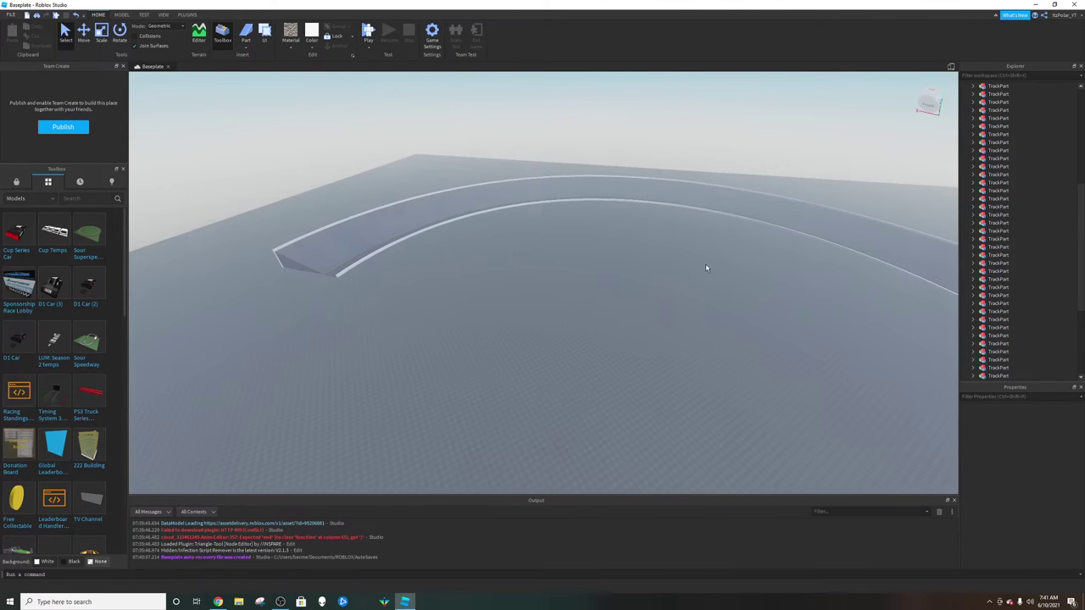
pyautogui.moveTo(665, 260); pyautogui.dragTo(688, 248, button='right')
pyautogui.press('w')
pyautogui.press('w')
pyautogui.moveTo(567, 196); pyautogui.dragTo(567, 196, button='right')
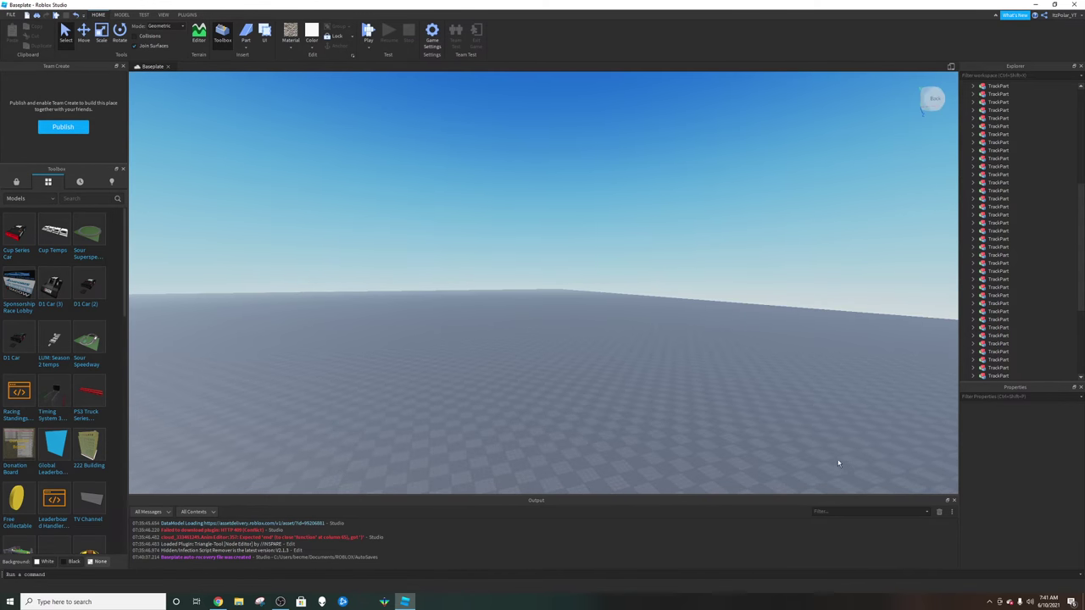
pyautogui.moveTo(838, 463); pyautogui.dragTo(828, 460, button='right')
pyautogui.moveTo(562, 332); pyautogui.dragTo(607, 299, button='right')
pyautogui.press('w')
pyautogui.scroll(-5, 555, 266)
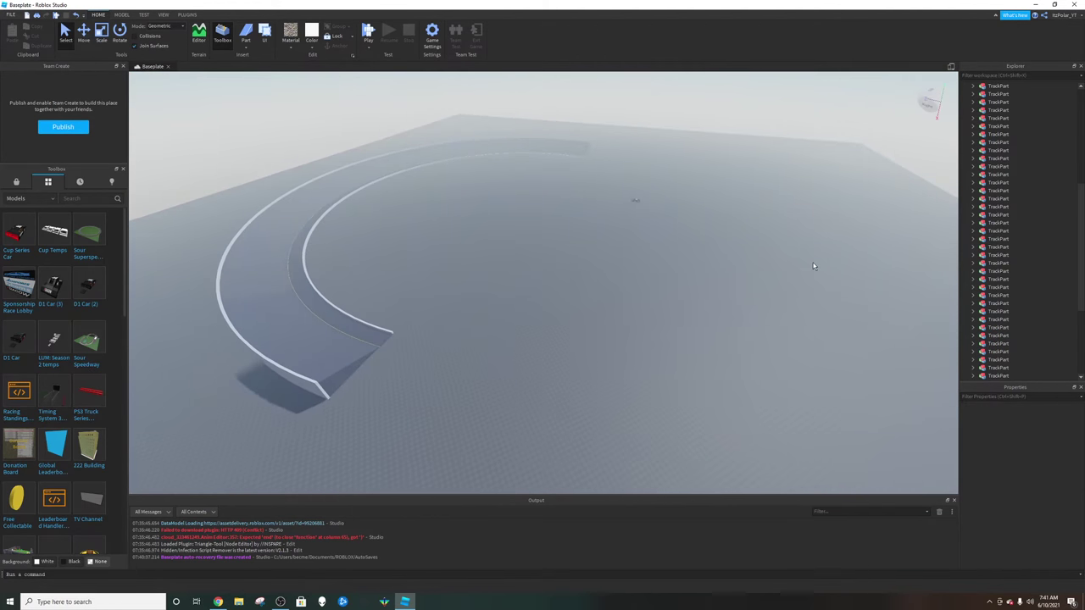
pyautogui.scroll(4, 722, 174)
pyautogui.moveTo(721, 174); pyautogui.dragTo(653, 254, button='right')
pyautogui.scroll(-5, 654, 253)
pyautogui.scroll(3, 641, 264)
pyautogui.moveTo(736, 332); pyautogui.dragTo(721, 308, button='right')
pyautogui.scroll(3, 754, 286)
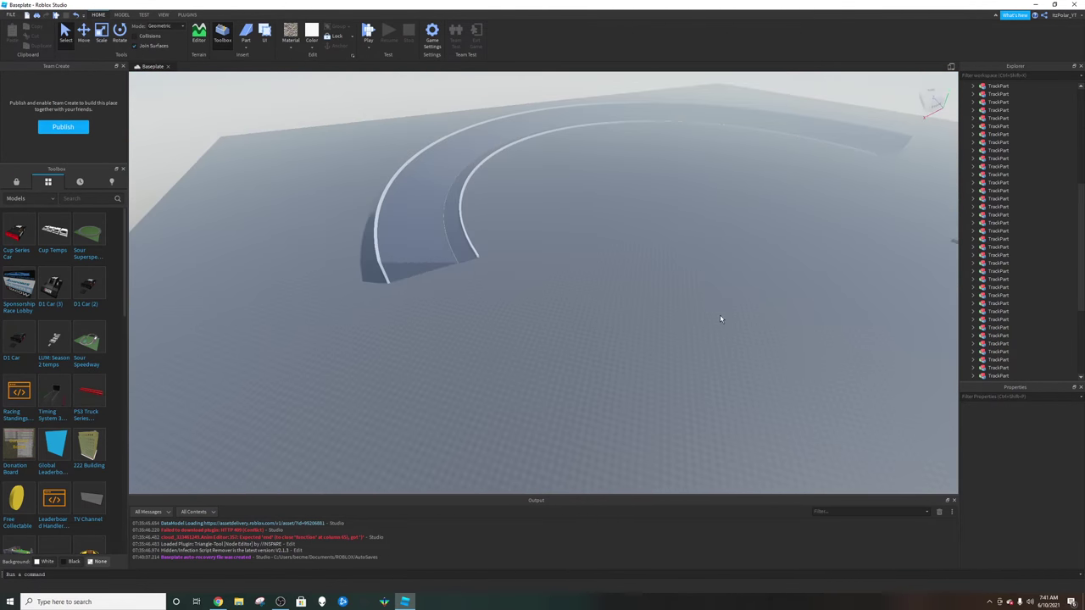
pyautogui.moveTo(766, 281); pyautogui.dragTo(757, 275, button='right')
pyautogui.scroll(-3, 757, 275)
pyautogui.scroll(1, 757, 276)
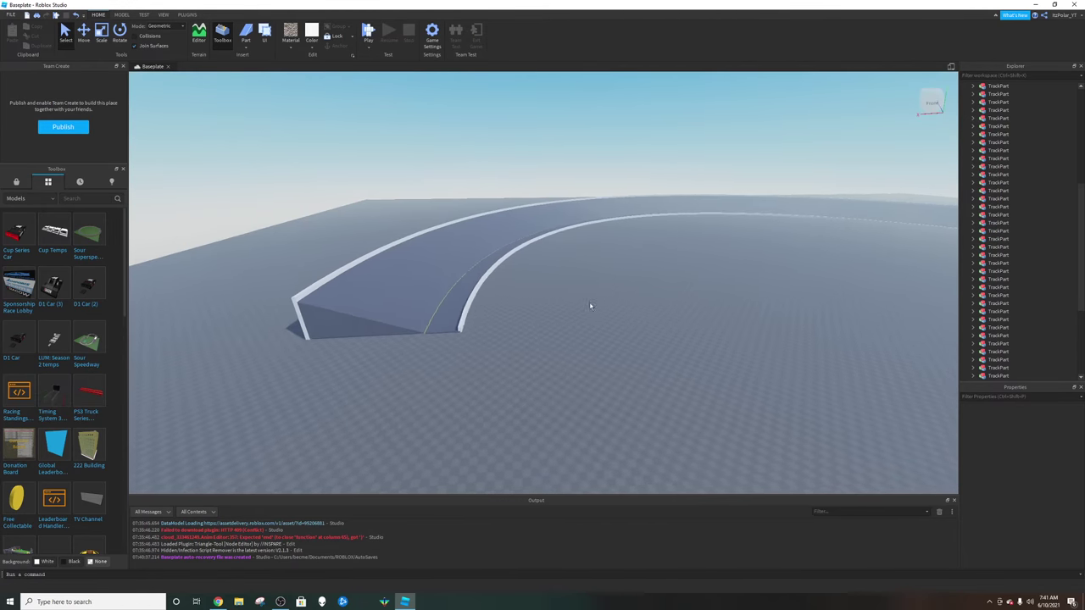
# - Move a TrackPart segment away from the end of the turn onto open baseplate and launch Archimedes for it
pyautogui.click(392, 324)
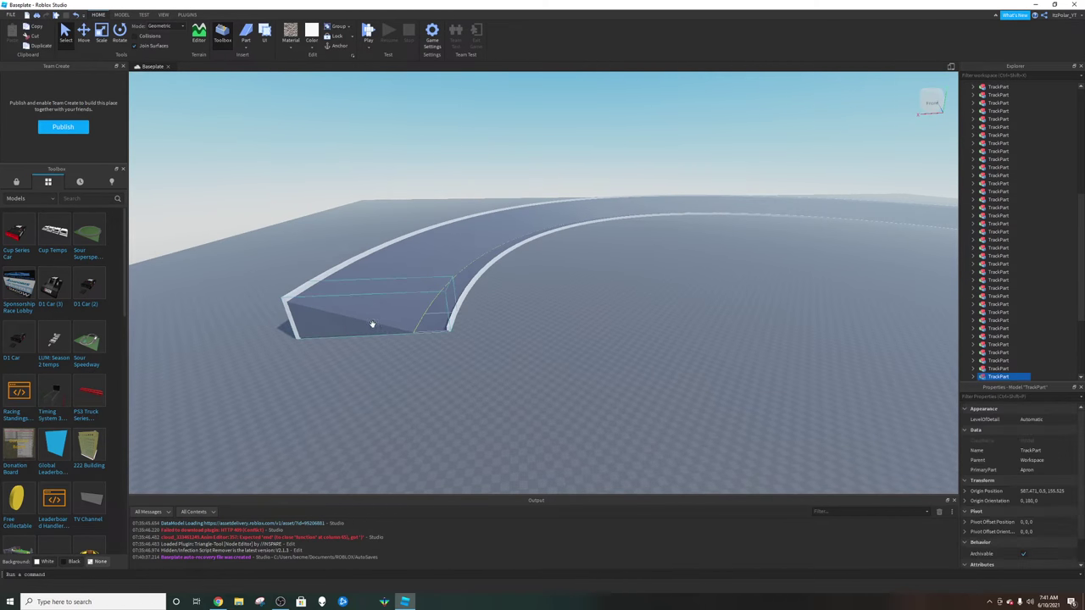
pyautogui.moveTo(373, 323); pyautogui.dragTo(739, 333)
pyautogui.press('w')
pyautogui.press('d')
pyautogui.moveTo(756, 339); pyautogui.dragTo(738, 340, button='right')
pyautogui.click(188, 15)
pyautogui.click(405, 36)
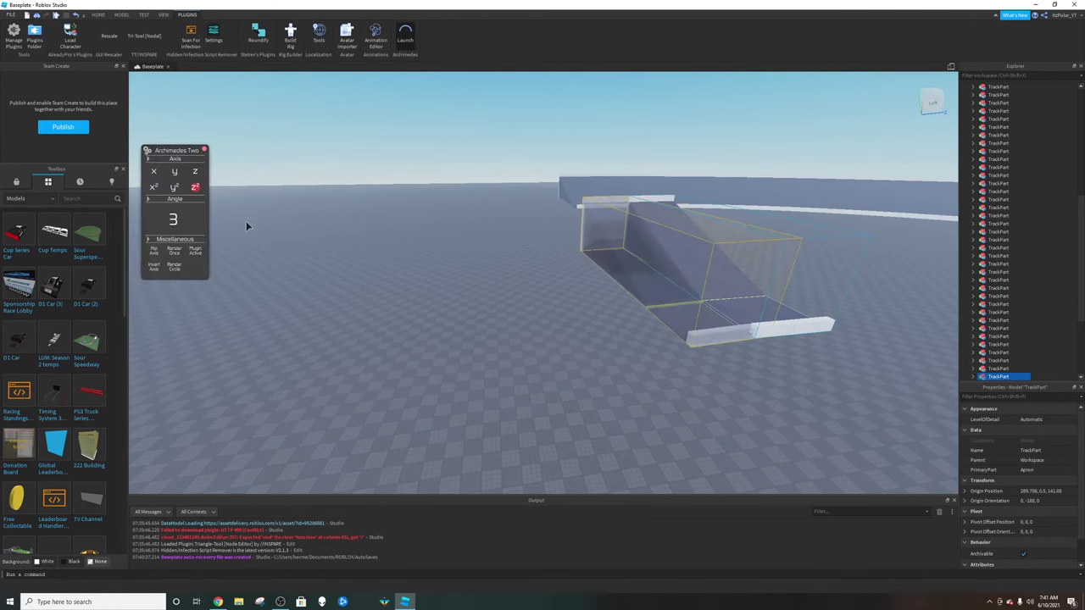
# - Try rendering TrackPart copies about the z² axis with Invert Axis on, then remove the copies
pyautogui.click(154, 268)
pyautogui.scroll(-2, 235, 291)
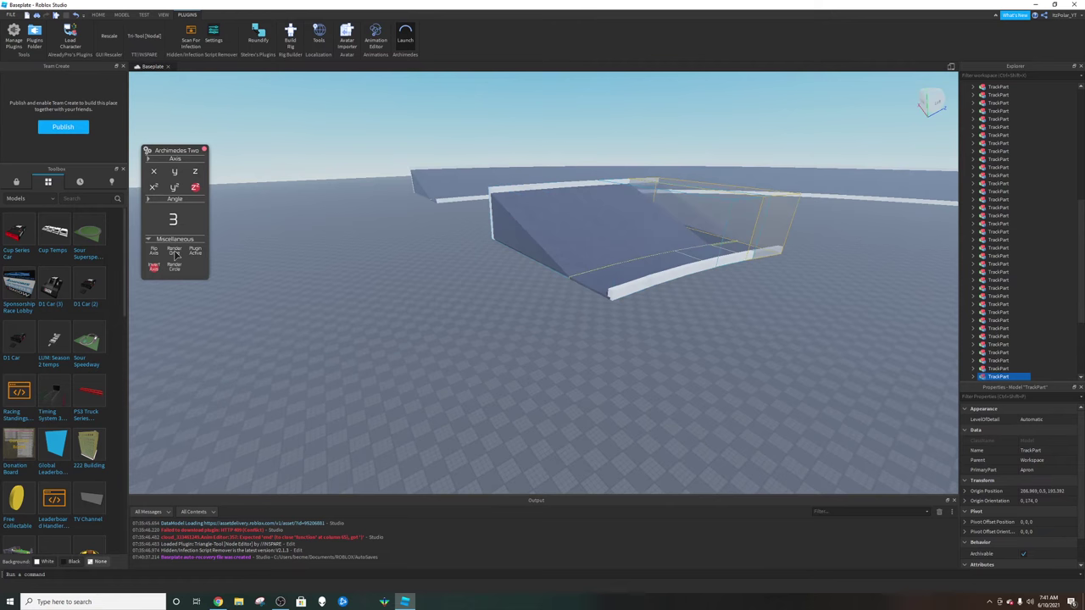
pyautogui.press('Delete')
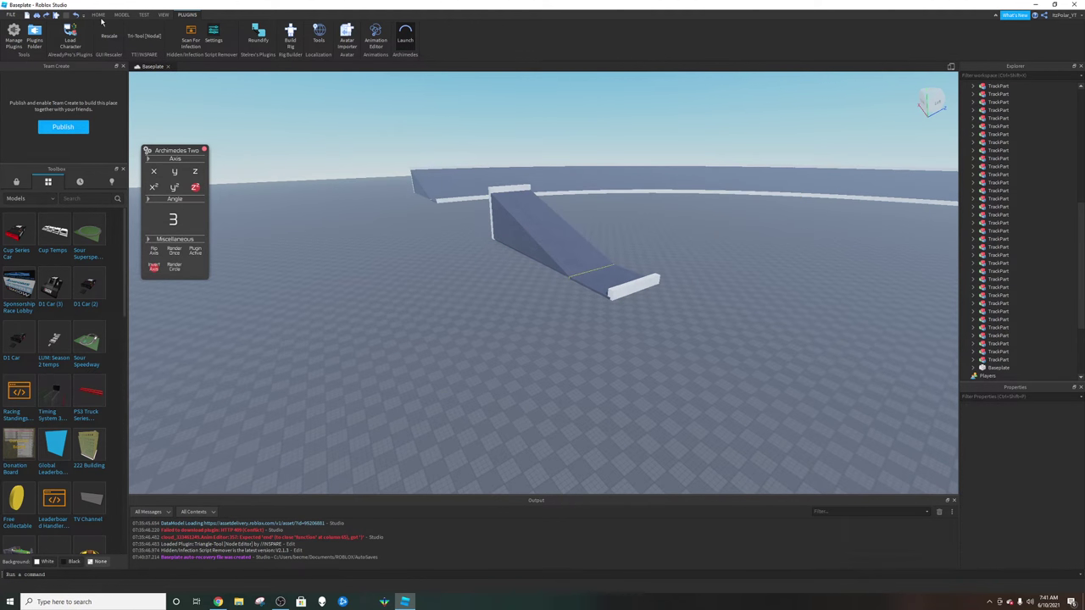
pyautogui.click(98, 15)
pyautogui.hotkey('ctrl', 'z')
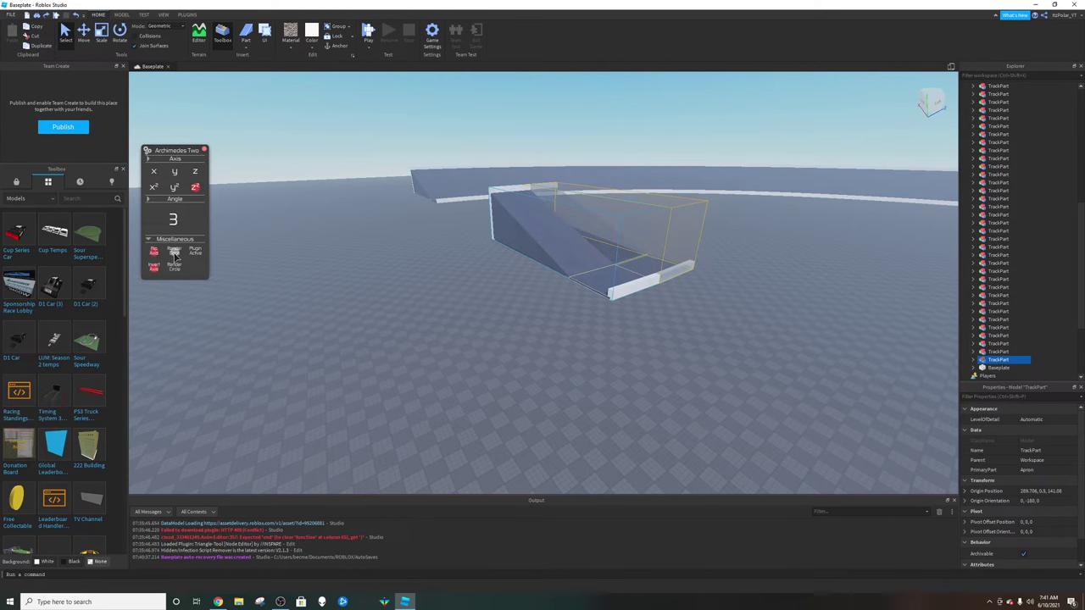
# - Try rendering TrackPart copies about z² with both Flip Axis and Invert Axis on, then undo the copies
pyautogui.click(175, 256)
pyautogui.click(175, 256)
pyautogui.click(176, 256)
pyautogui.click(176, 256)
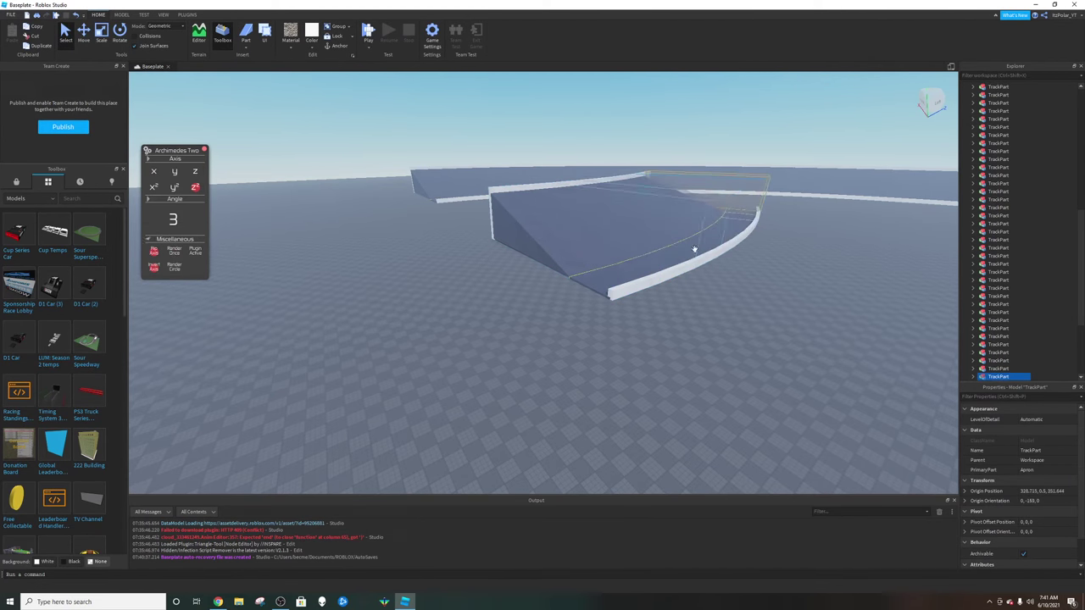
pyautogui.hotkey('ctrl', 'z')
pyautogui.hotkey('ctrl', 'z')
pyautogui.hotkey('ctrl', 'z')
pyautogui.hotkey('ctrl', 'z')
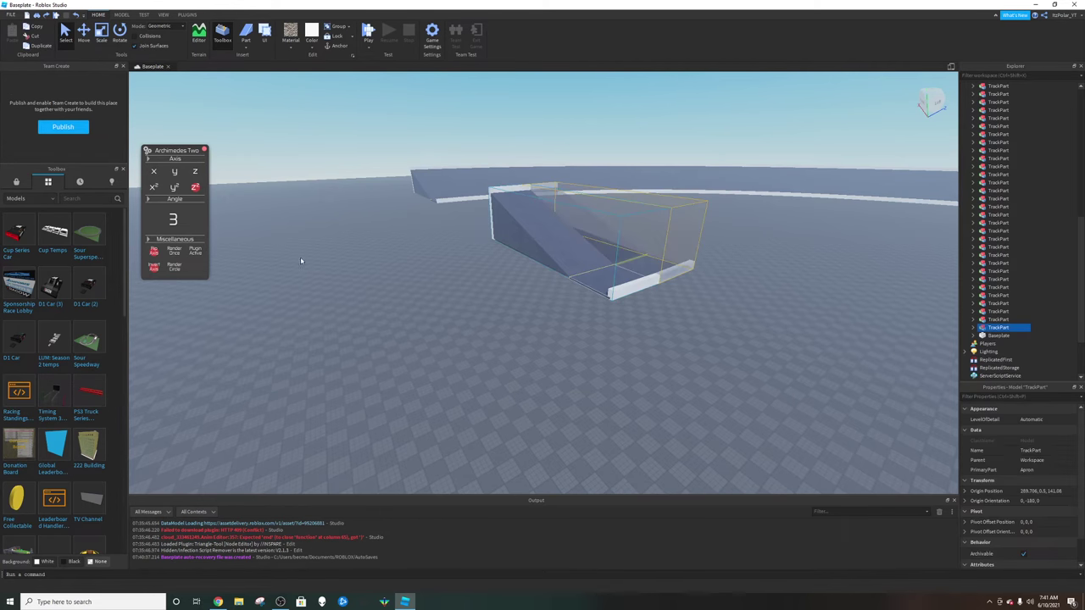
# - Try rendering an upward-curving run about the z axis with Flip Axis on and Invert Axis off, then undo the copies
pyautogui.click(154, 268)
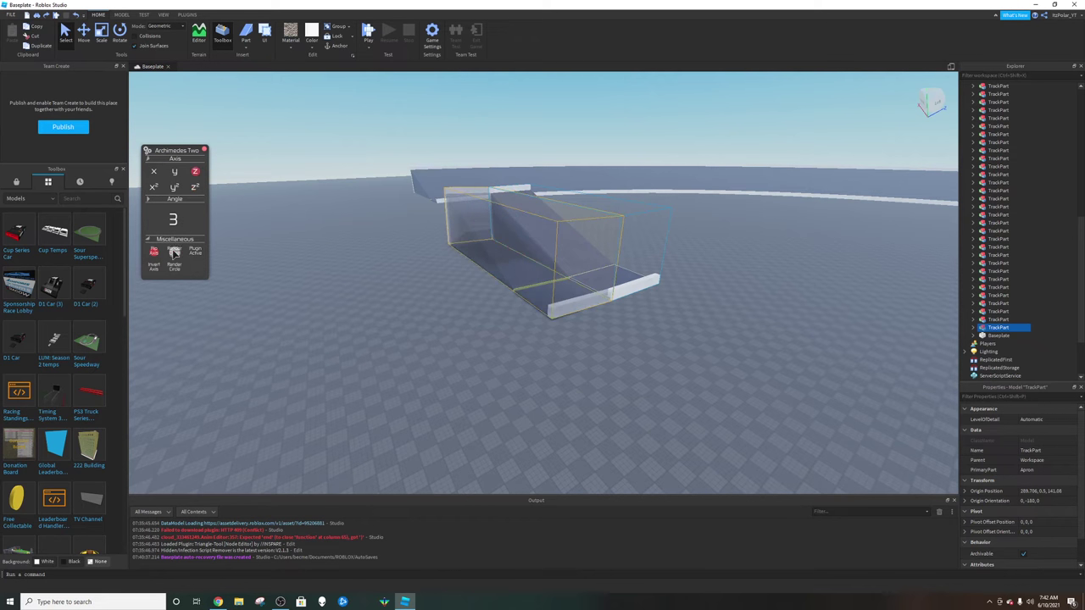
pyautogui.click(174, 253)
pyautogui.click(174, 254)
pyautogui.scroll(-4, 323, 285)
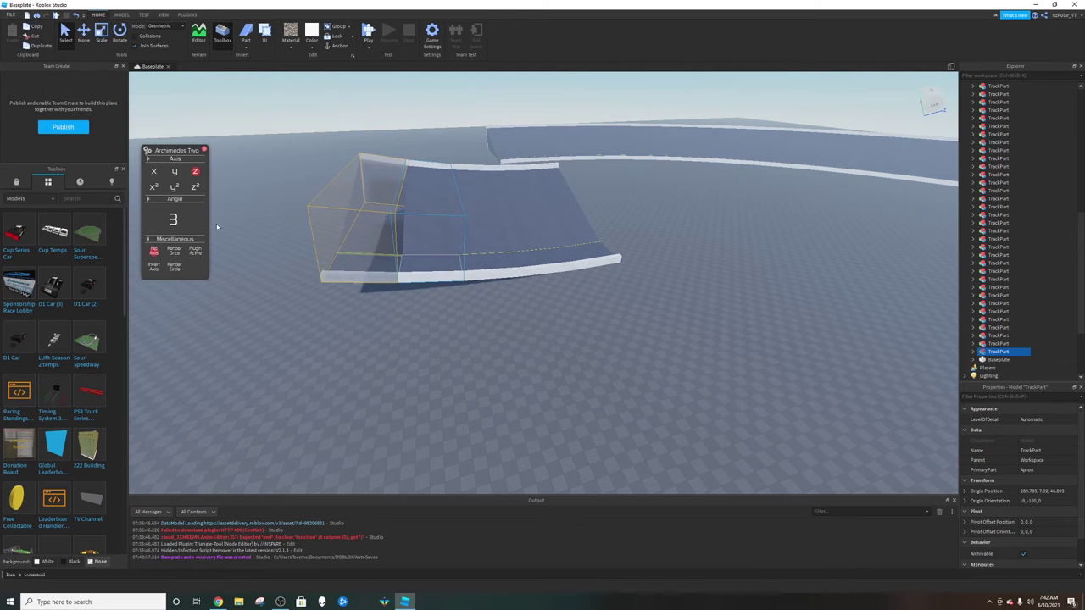
pyautogui.click(181, 253)
pyautogui.click(181, 253)
pyautogui.click(181, 253)
pyautogui.click(180, 252)
pyautogui.click(181, 253)
pyautogui.click(180, 253)
pyautogui.moveTo(480, 277); pyautogui.dragTo(481, 278, button='right')
pyautogui.hotkey('ctrl', 'z')
pyautogui.hotkey('ctrl', 'z')
pyautogui.hotkey('ctrl', 'z')
pyautogui.hotkey('ctrl', 'z')
pyautogui.hotkey('ctrl', 'z')
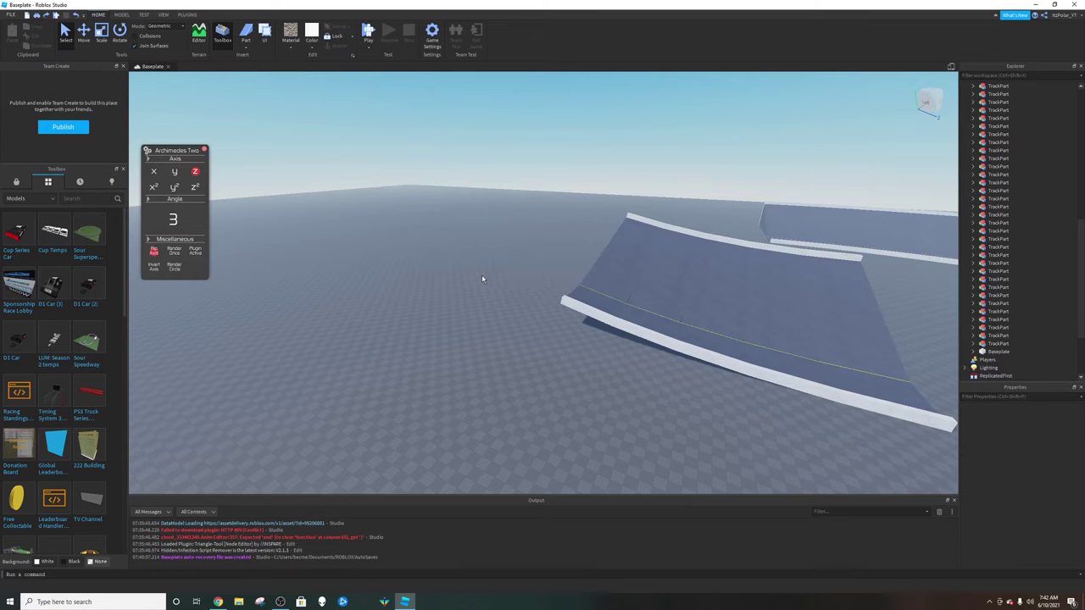
pyautogui.hotkey('ctrl', 'z')
pyautogui.hotkey('ctrl', 'z')
pyautogui.moveTo(483, 277); pyautogui.dragTo(482, 277, button='right')
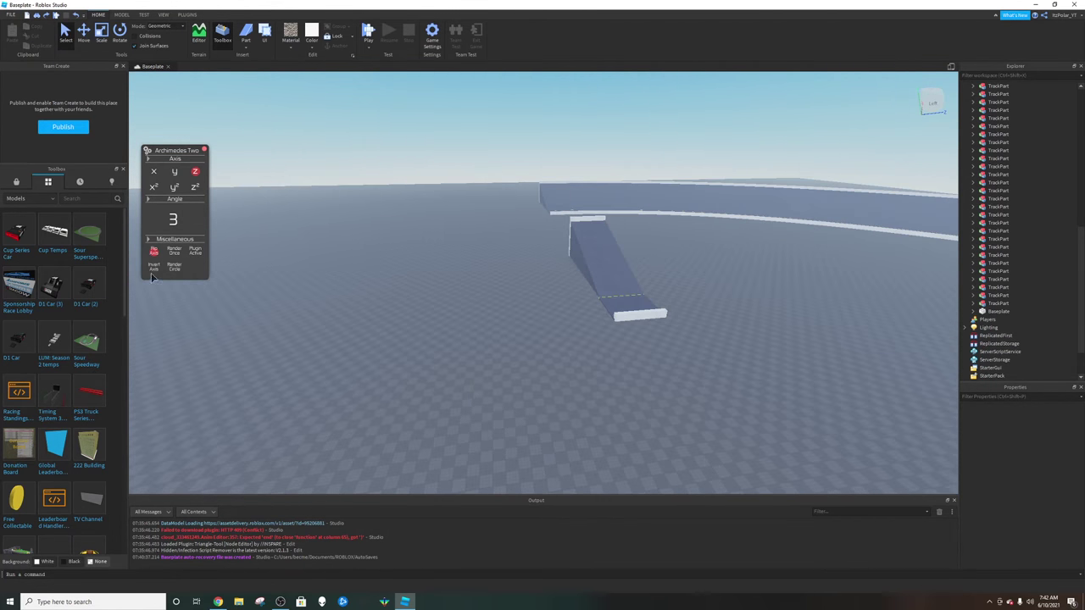
# - Reselect the separate TrackPart and try rendering copies about z with Flip Axis and Invert Axis on, then undo them
pyautogui.click(603, 280)
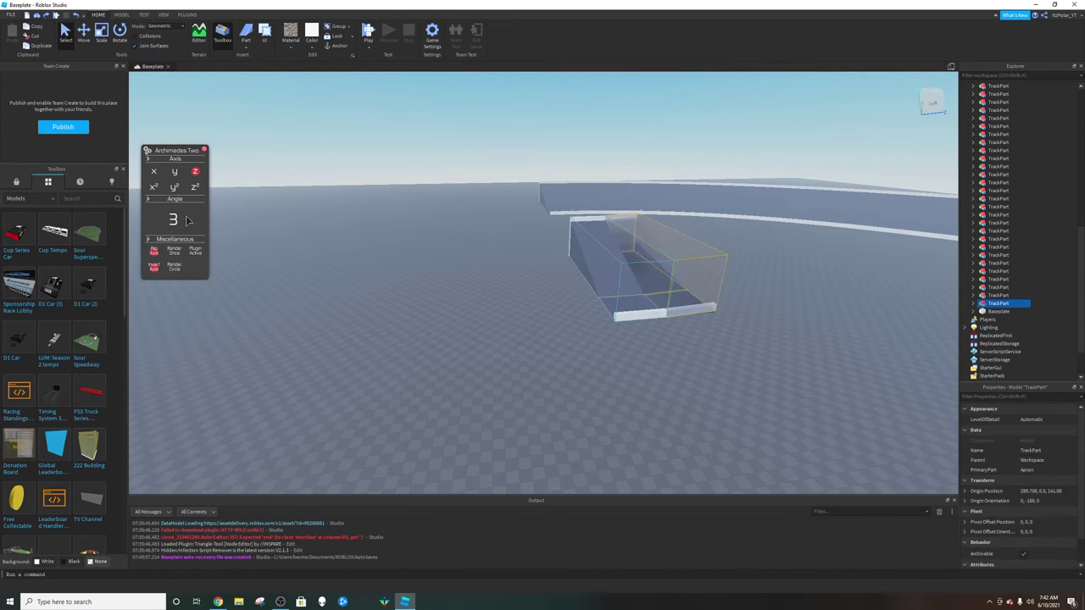
pyautogui.click(176, 253)
pyautogui.click(176, 252)
pyautogui.click(176, 253)
pyautogui.click(176, 253)
pyautogui.click(176, 253)
pyautogui.hotkey('ctrl', 'z')
pyautogui.hotkey('ctrl', 'z')
pyautogui.hotkey('ctrl', 'z')
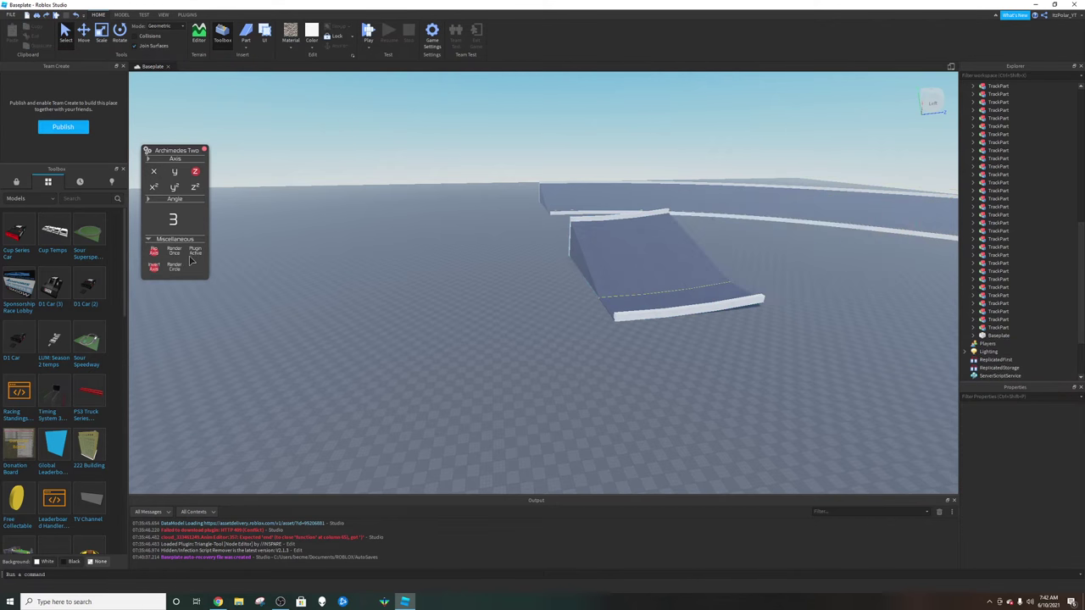
pyautogui.hotkey('ctrl', 'z')
pyautogui.hotkey('ctrl', 'z')
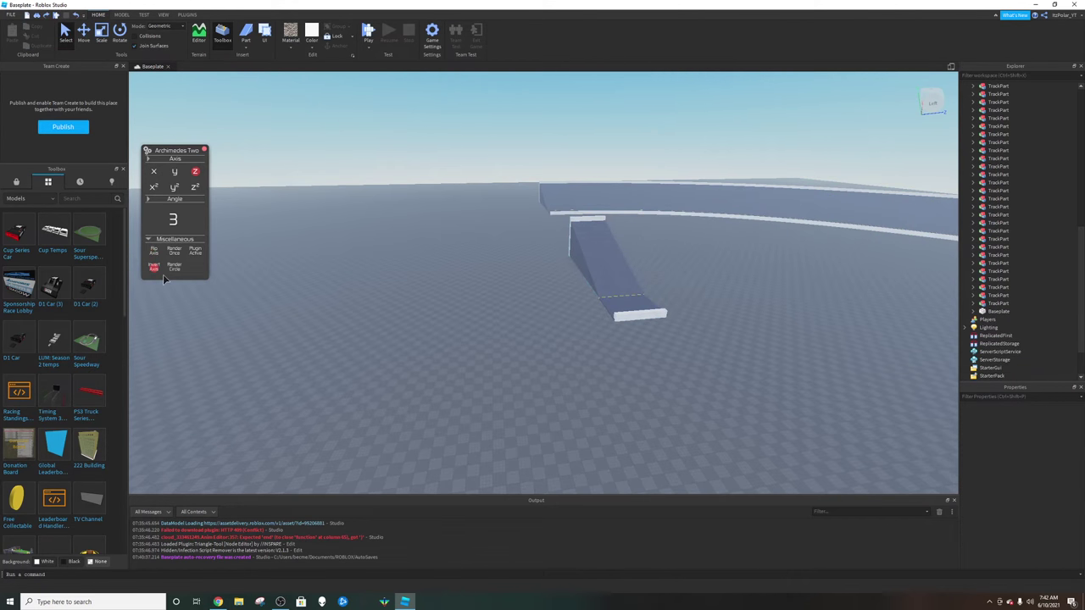
# - Try rendering a downward-curving run of the separate TrackPart about z with only Invert Axis on, then undo the copies
pyautogui.click(620, 265)
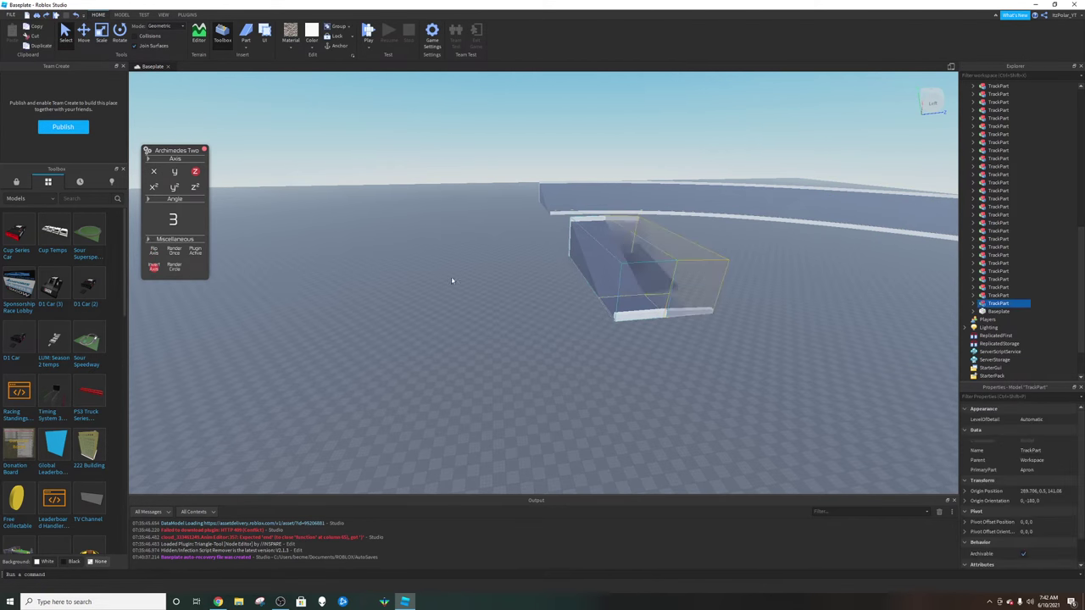
pyautogui.click(177, 252)
pyautogui.click(176, 253)
pyautogui.click(176, 252)
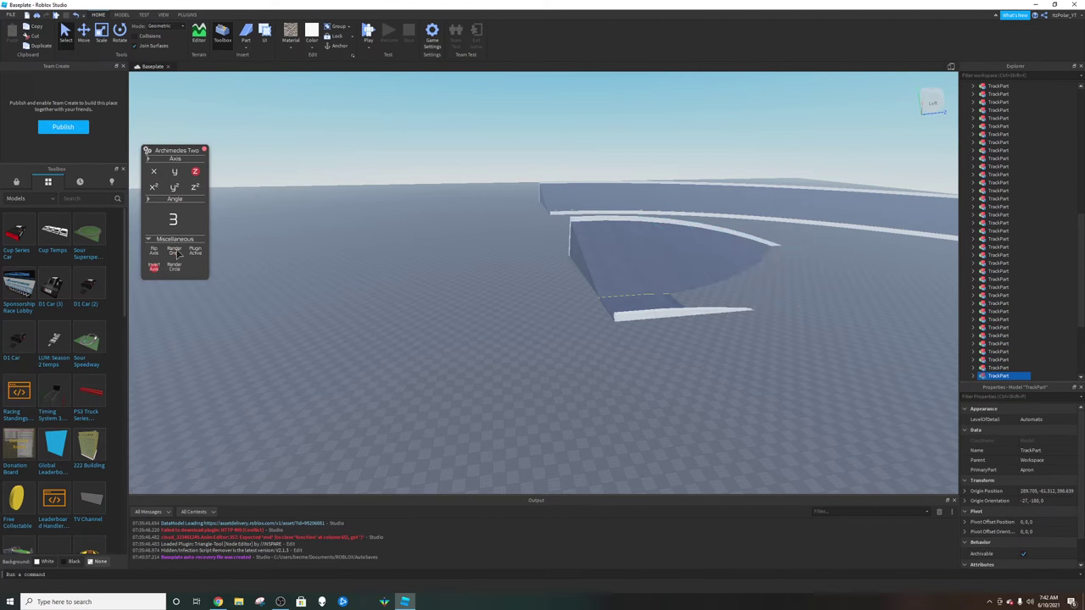
pyautogui.hotkey('ctrl', 'z')
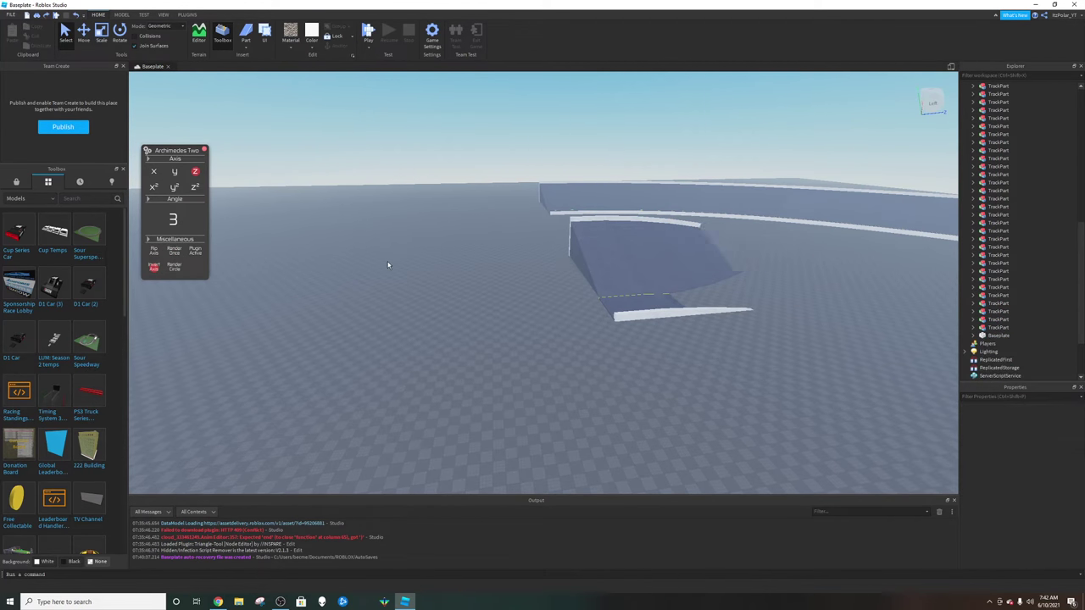
pyautogui.hotkey('ctrl', 'z')
pyautogui.hotkey('ctrl', 'z')
pyautogui.hotkey('ctrl', 'z')
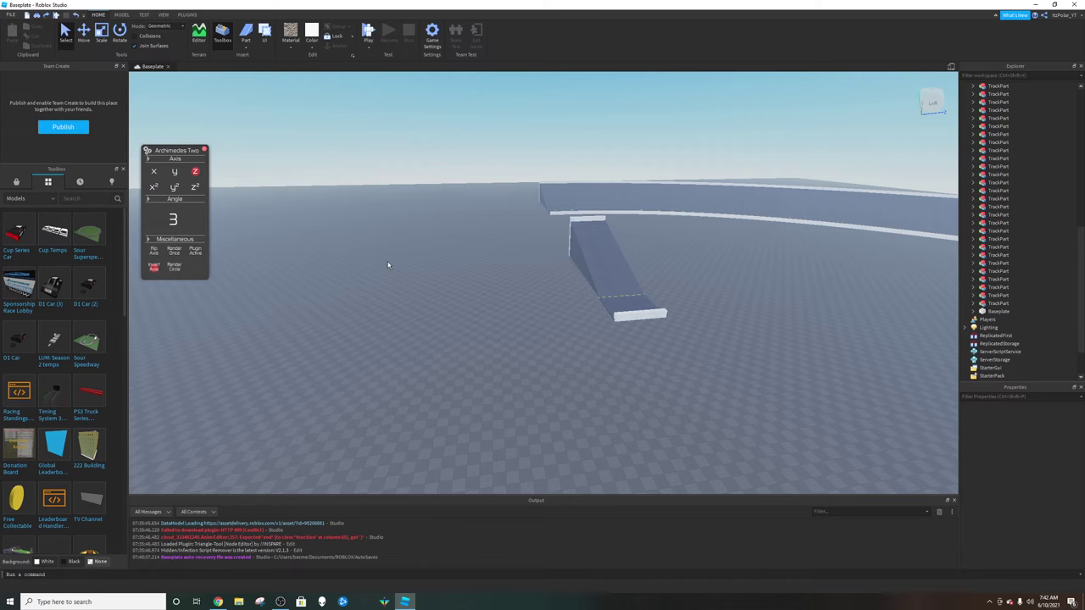
pyautogui.moveTo(394, 235); pyautogui.dragTo(395, 235, button='right')
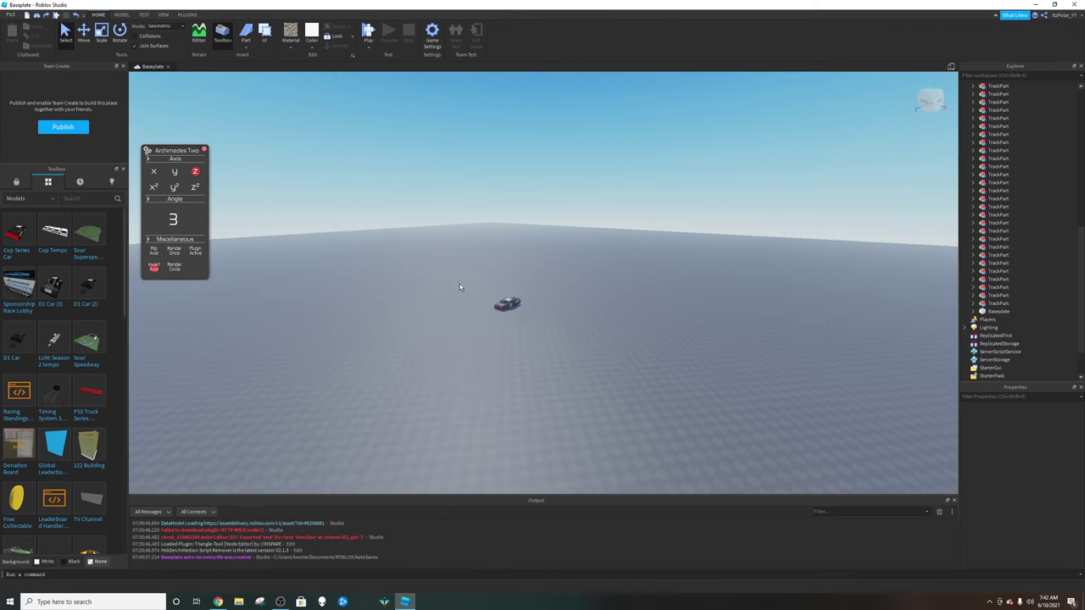
# - Try moving the car onto the banked turn, undo the move, and close the Archimedes plugin window
pyautogui.click(509, 304)
pyautogui.moveTo(461, 298); pyautogui.dragTo(461, 298, button='right')
pyautogui.moveTo(460, 298); pyautogui.dragTo(597, 340)
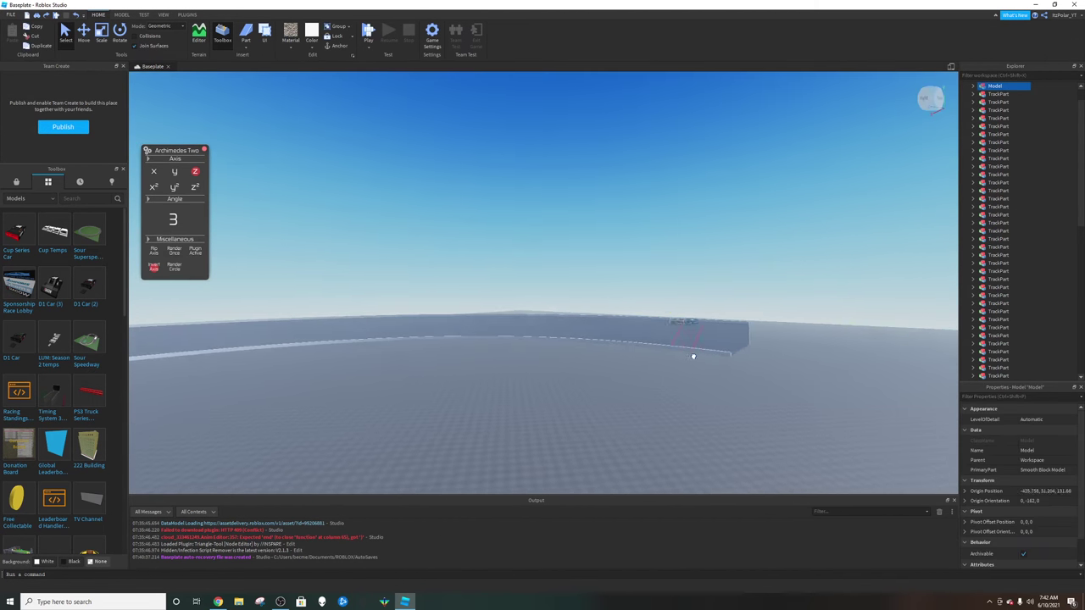
pyautogui.moveTo(693, 357); pyautogui.dragTo(694, 357)
pyautogui.hotkey('ctrl', 'z')
pyautogui.click(203, 150)
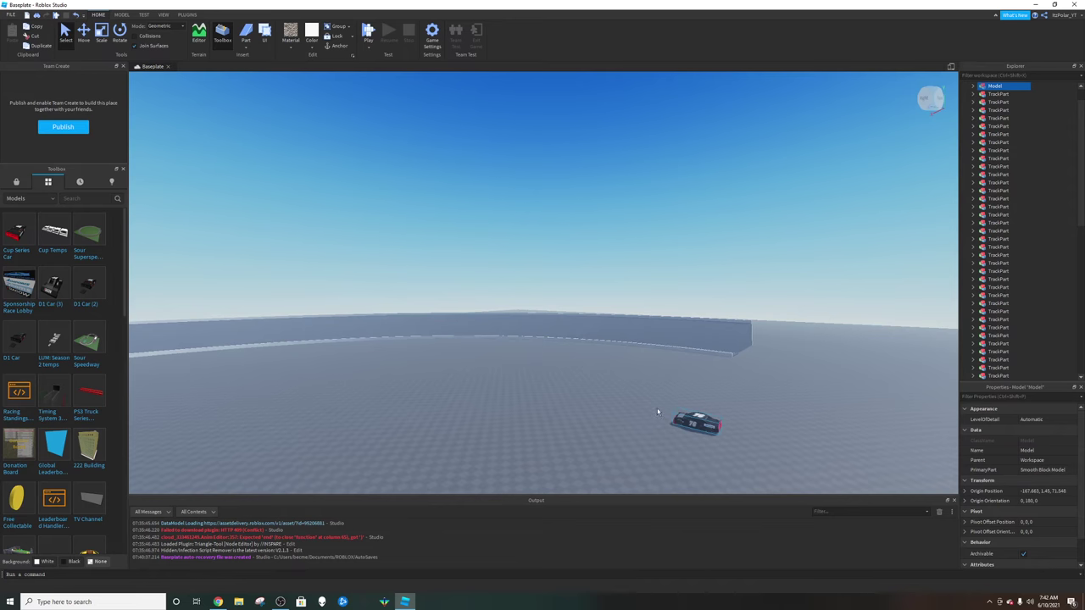
# - Place the car on the apron at the open end of the turn, beside the yellow line
pyautogui.press('w')
pyautogui.moveTo(699, 425); pyautogui.dragTo(722, 418)
pyautogui.press('w')
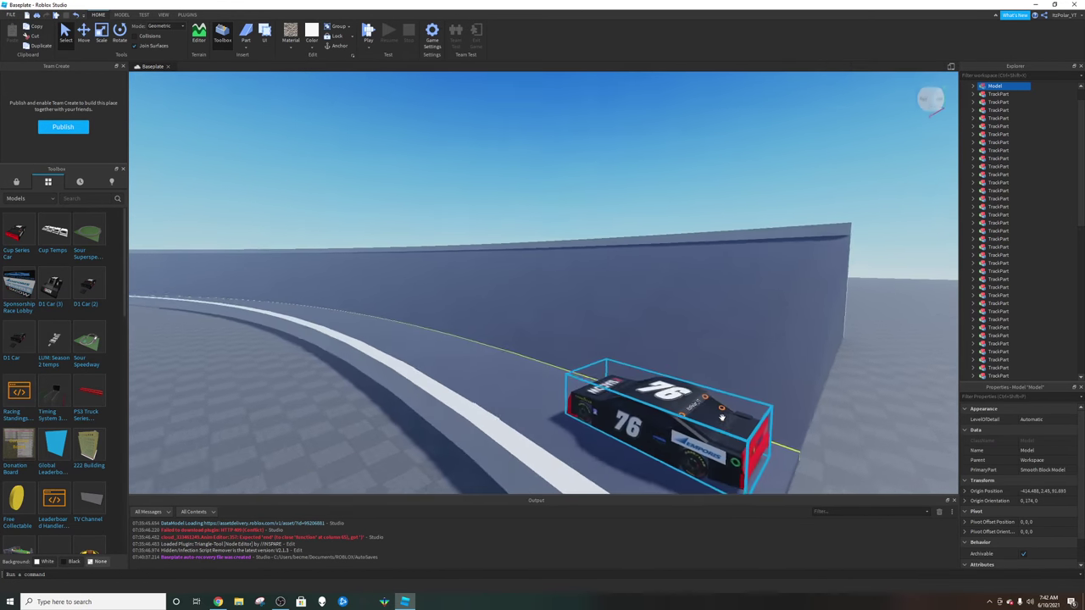
pyautogui.moveTo(722, 417); pyautogui.dragTo(688, 391, button='right')
pyautogui.moveTo(688, 392); pyautogui.dragTo(671, 407)
pyautogui.press('w')
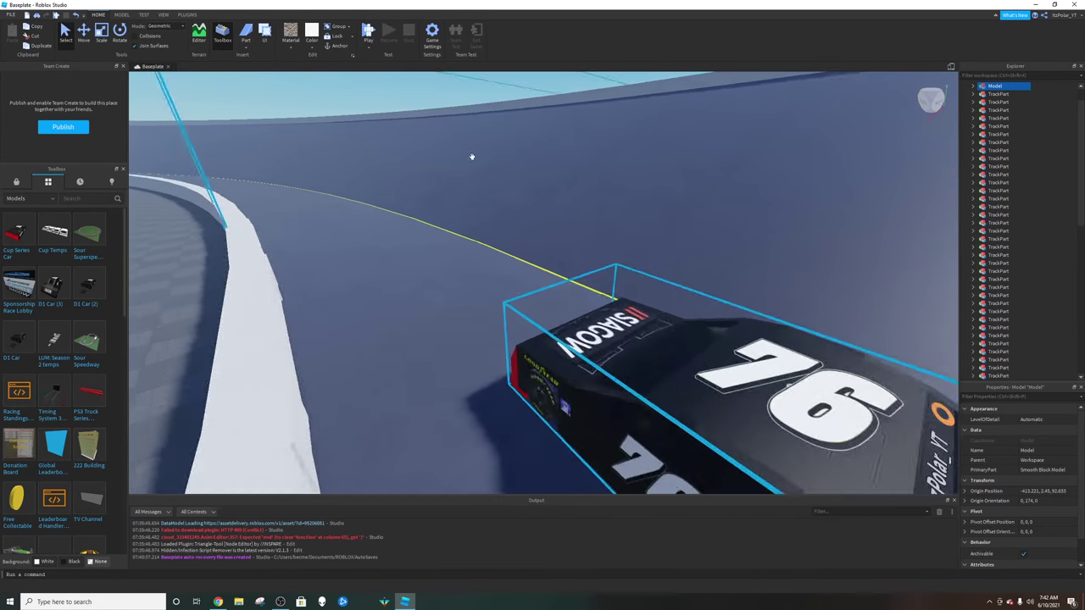
# - Playtest the place with the car on the track, then stop the test
pyautogui.scroll(2, 473, 157)
pyautogui.press('F5')
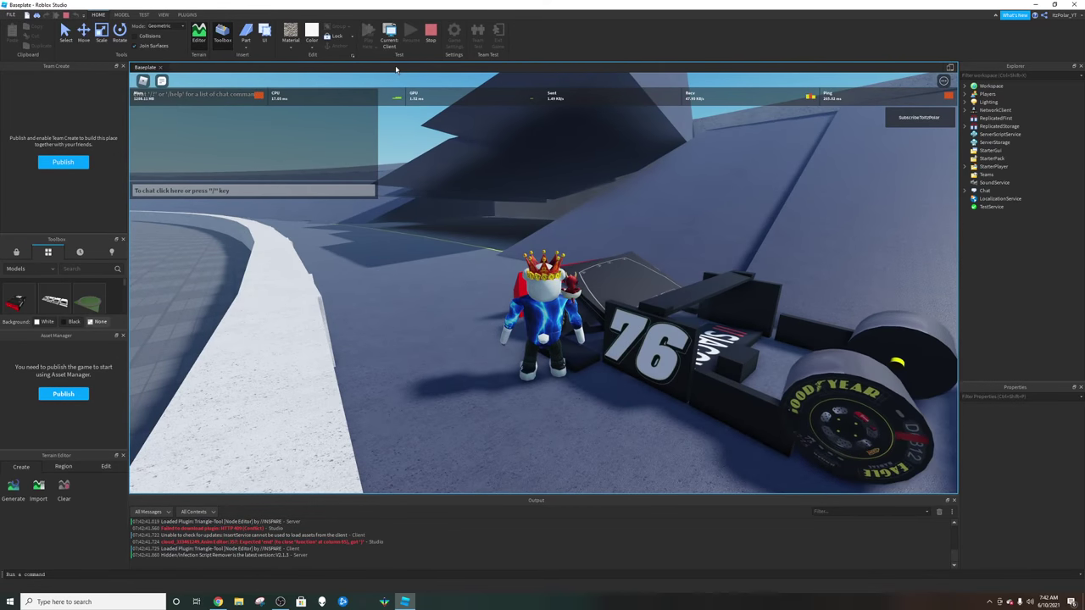
pyautogui.click(433, 36)
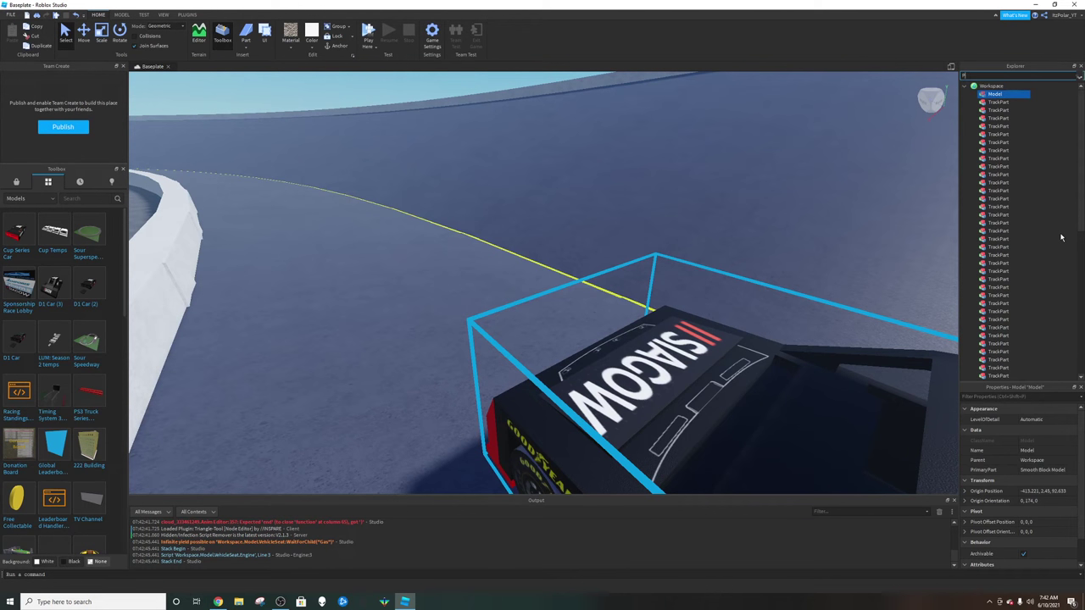
# - Filter the Explorer by "Part", collapse the car Model, and try selecting every TrackPart through the Baseplate
pyautogui.write('art')
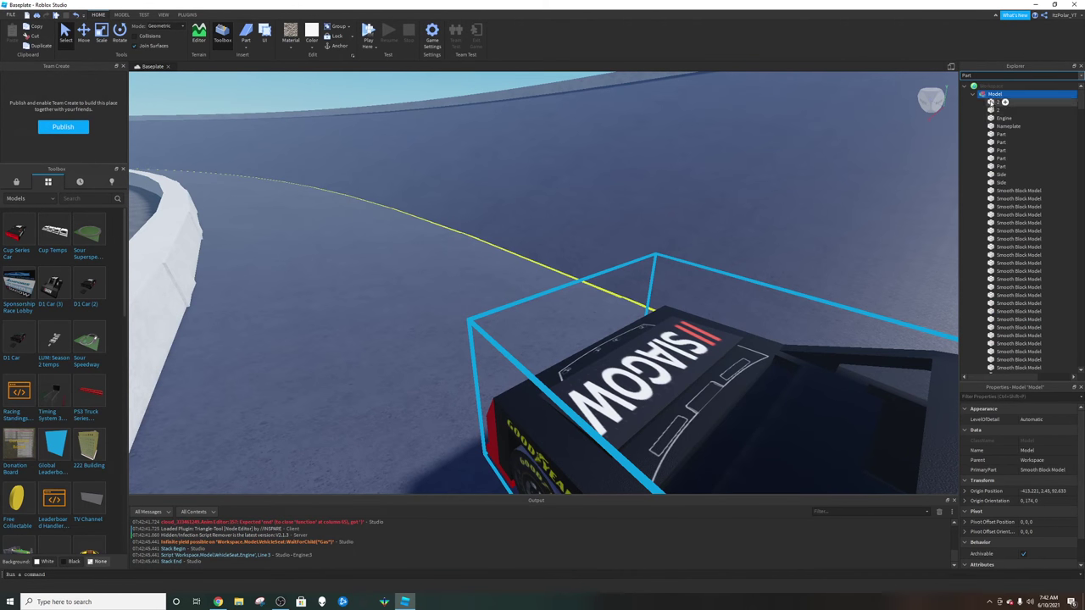
pyautogui.click(973, 95)
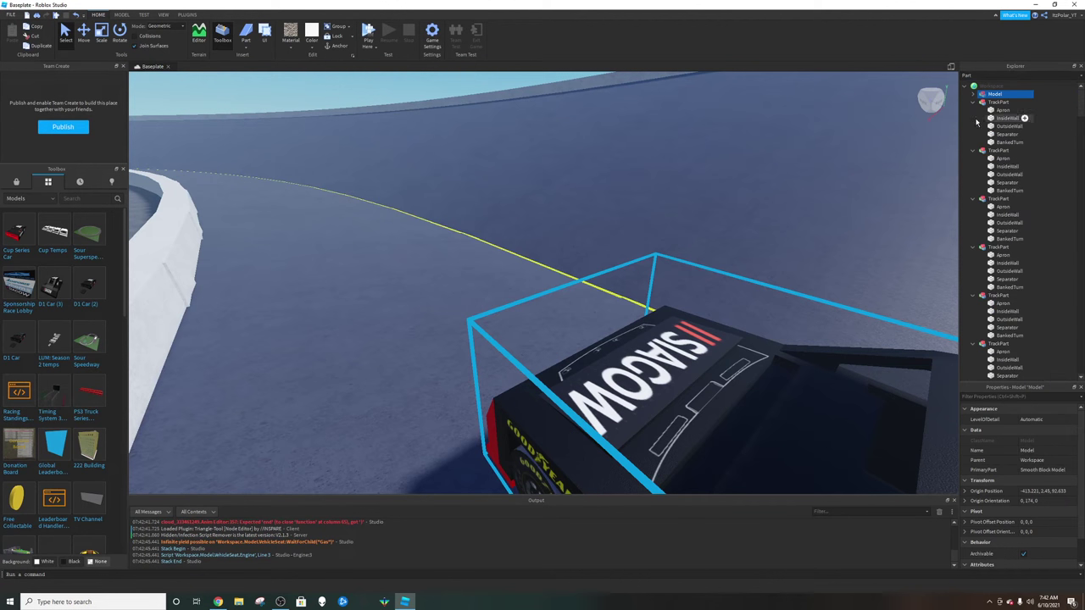
pyautogui.click(1014, 103)
pyautogui.scroll(-5, 1029, 203)
pyautogui.moveTo(1081, 150); pyautogui.dragTo(1082, 360)
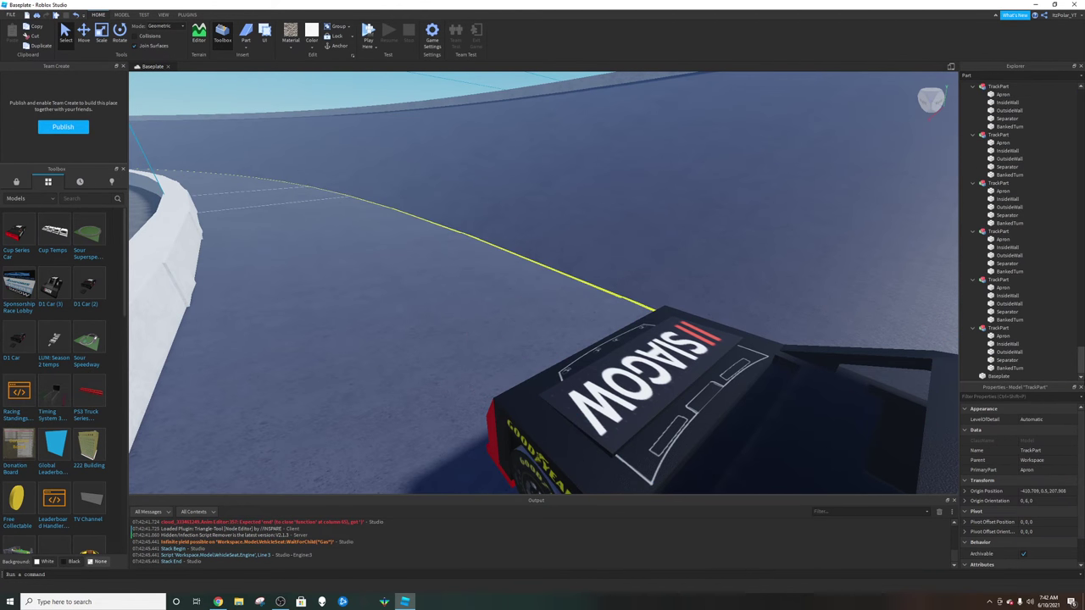
pyautogui.keyDown('shift'); pyautogui.click(1001, 377); pyautogui.keyUp('shift')
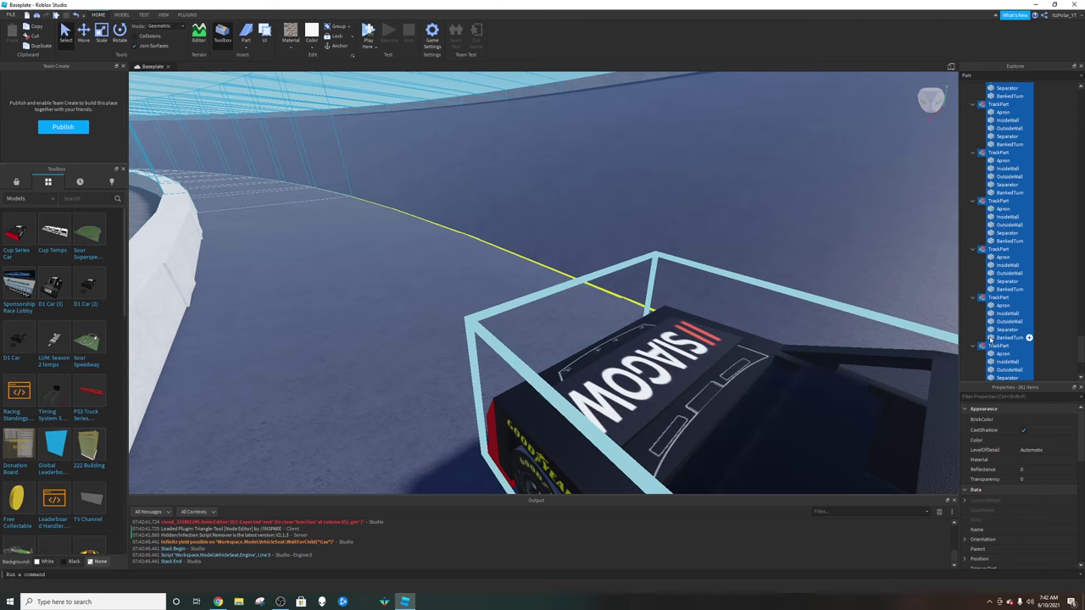
pyautogui.scroll(15, 1009, 255)
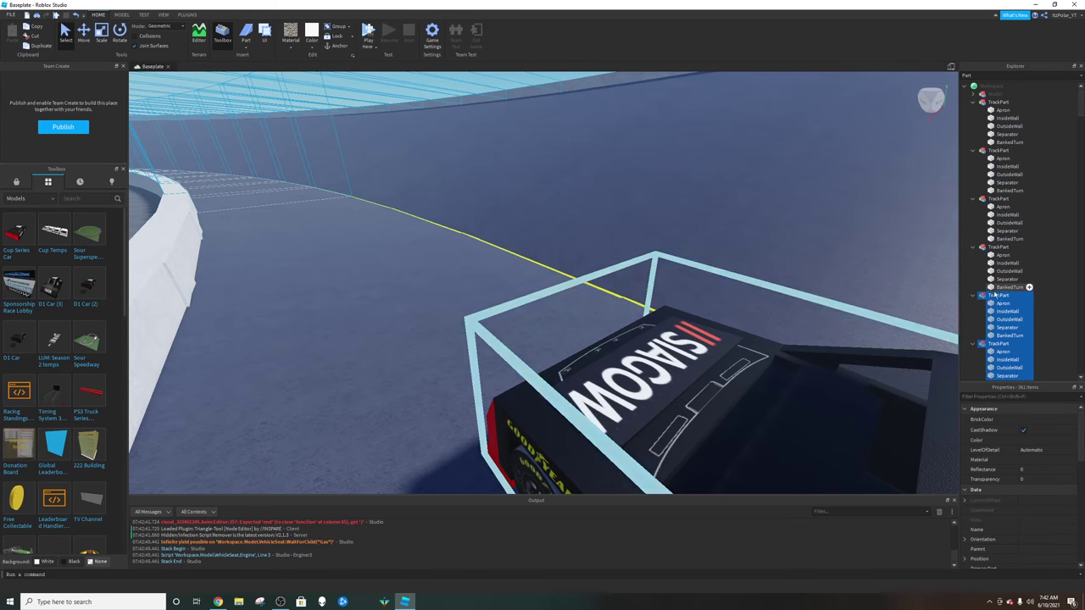
# - Select everything from the first TrackPart through the Baseplate and turn on Anchored for the whole selection
pyautogui.click(999, 102)
pyautogui.scroll(-1, 1071, 205)
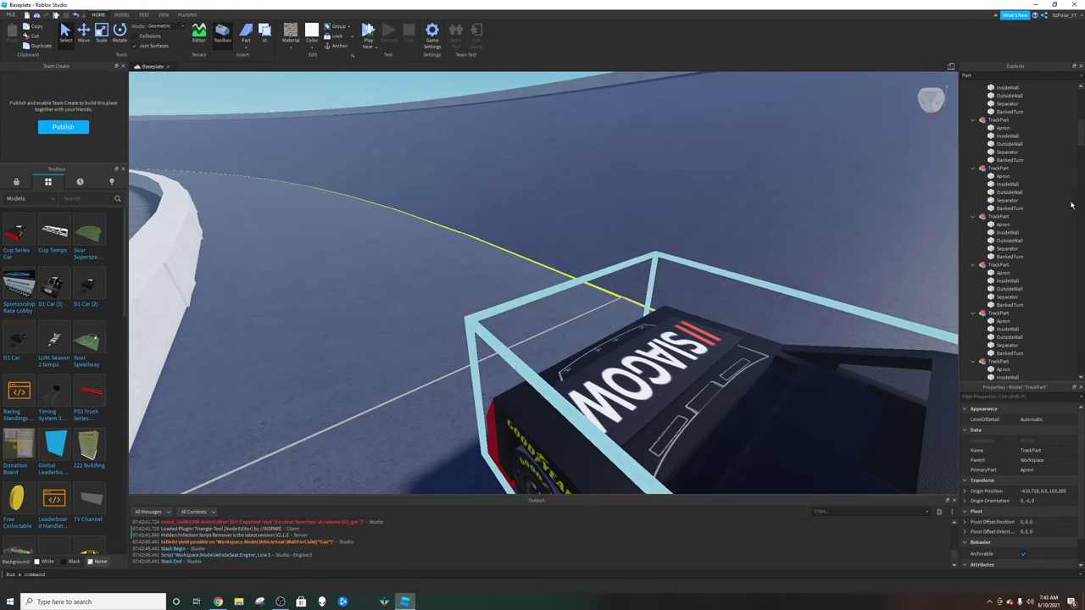
pyautogui.scroll(2, 1072, 169)
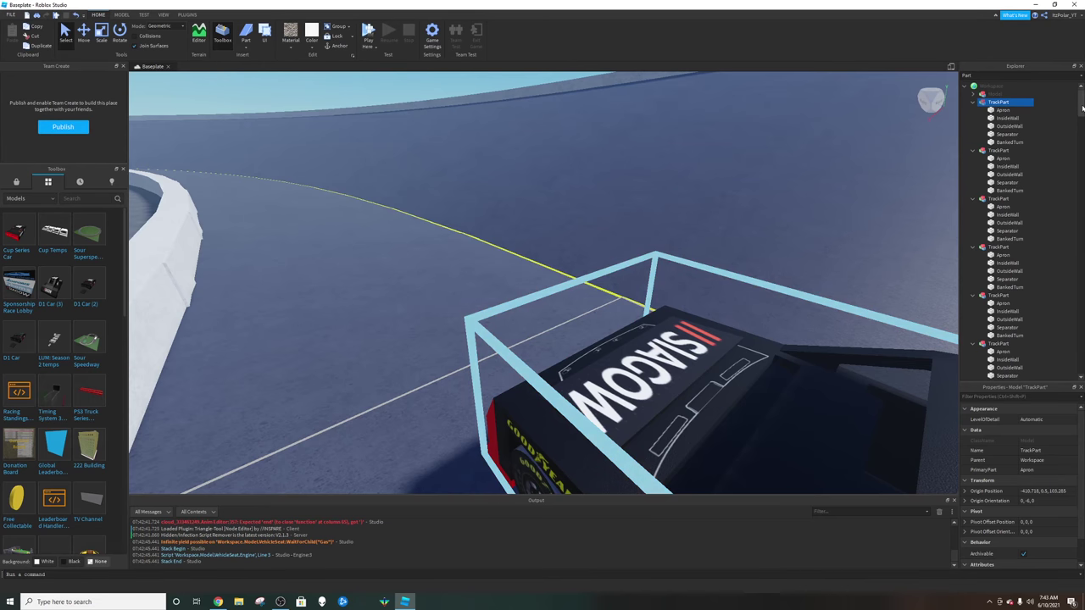
pyautogui.moveTo(1082, 109); pyautogui.dragTo(1083, 369)
pyautogui.keyDown('shift'); pyautogui.click(1007, 376); pyautogui.keyUp('shift')
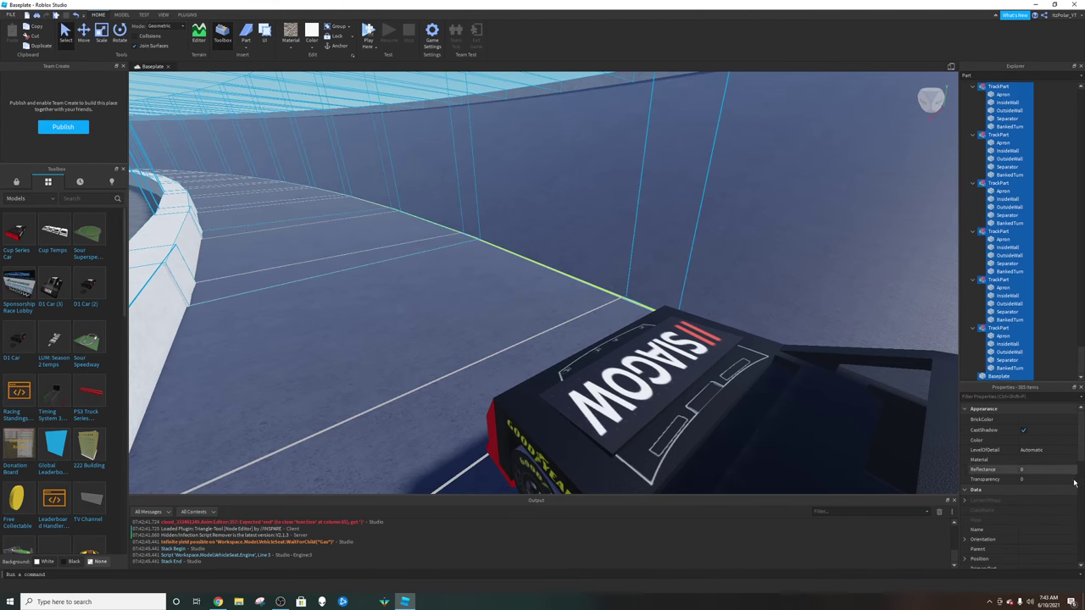
pyautogui.scroll(-5, 1074, 483)
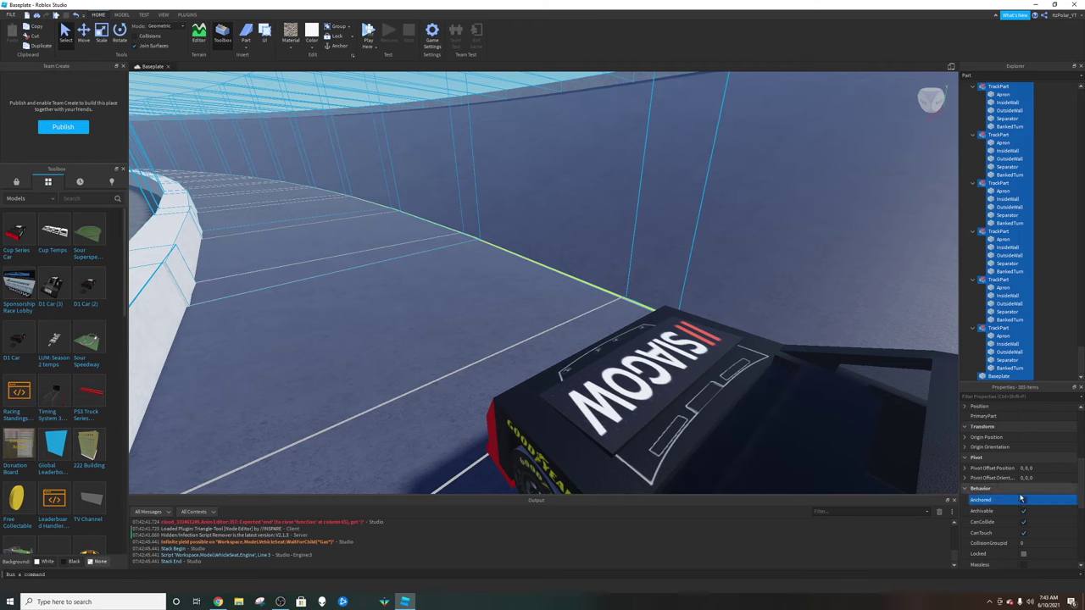
pyautogui.click(1024, 501)
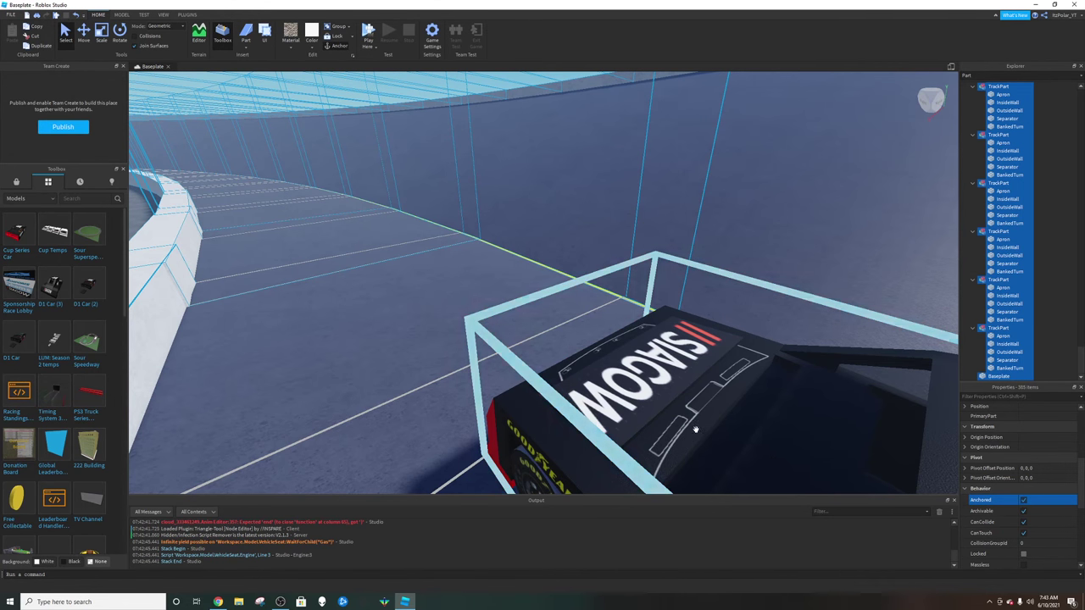
# - Start a playtest from beside the car on the apron and get the character into the car
pyautogui.scroll(-10, 695, 431)
pyautogui.moveTo(501, 404); pyautogui.dragTo(526, 402, button='right')
pyautogui.click(499, 405)
pyautogui.scroll(3, 526, 402)
pyautogui.scroll(4, 612, 192)
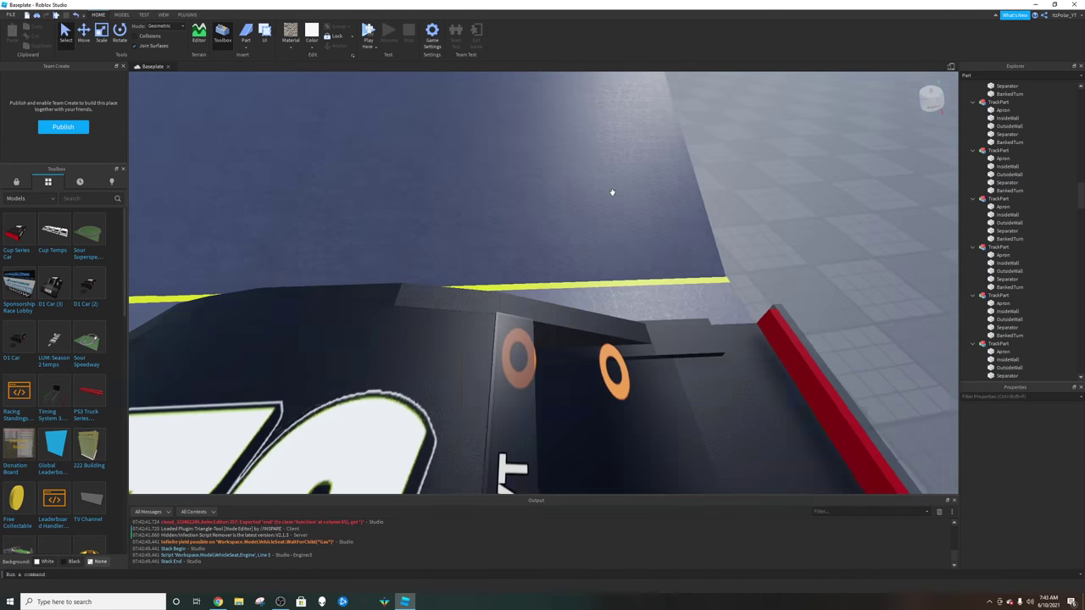
pyautogui.scroll(-4, 612, 193)
pyautogui.moveTo(612, 193)
pyautogui.mouseDown(button='right')
pyautogui.moveTo(566, 208)
pyautogui.moveTo(608, 209)
pyautogui.mouseUp(button='right')
pyautogui.scroll(4, 608, 209)
pyautogui.scroll(-4, 608, 209)
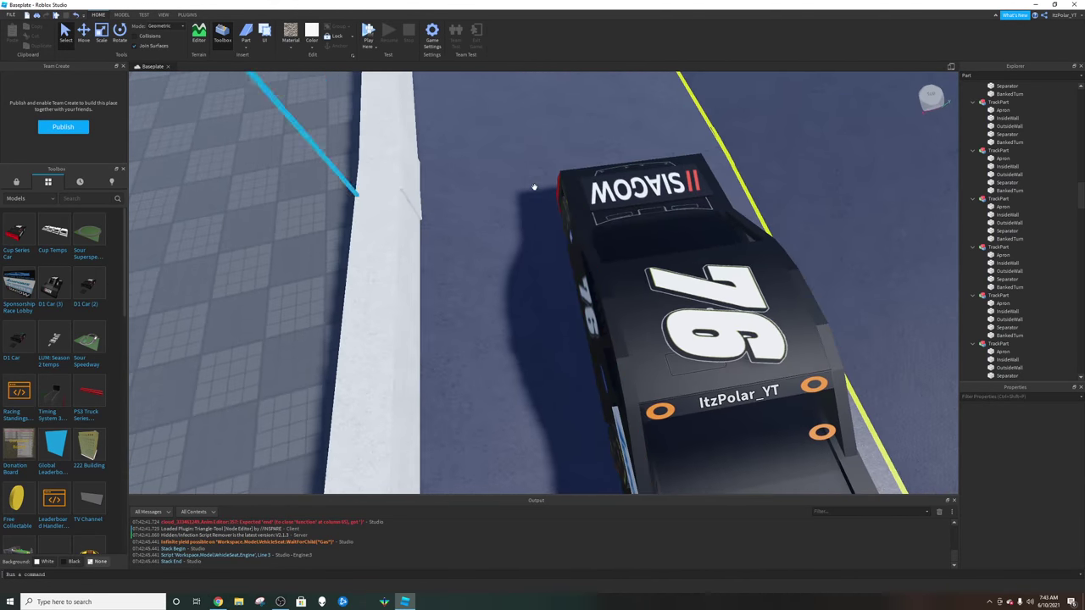
pyautogui.click(367, 33)
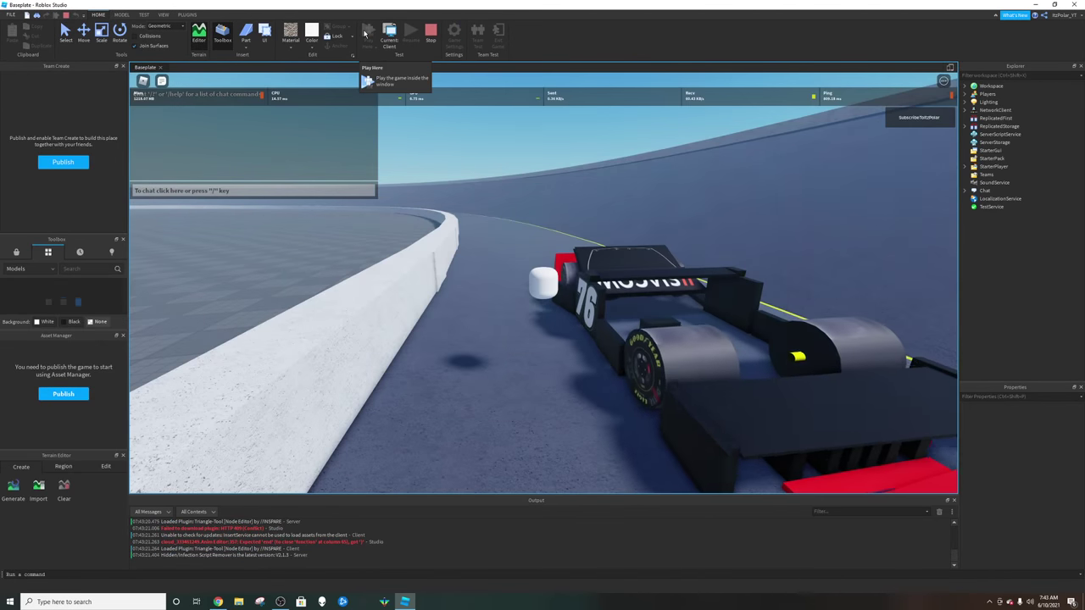
pyautogui.press('w')
pyautogui.press('d')
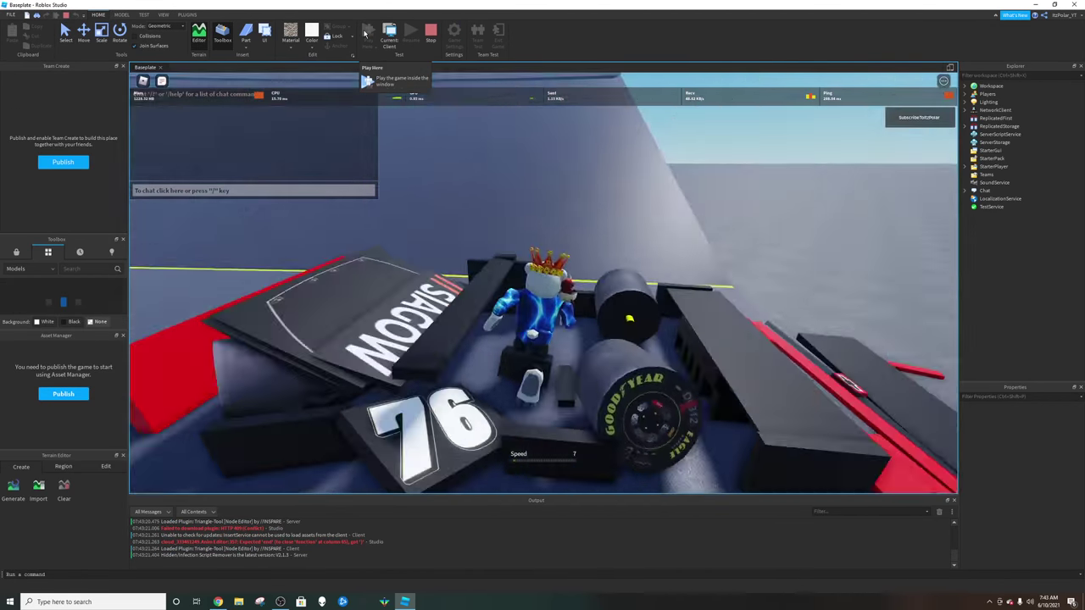
# - Try driving the car, walk the character around its pieces on the apron, and stop the playtest
pyautogui.press('s')
pyautogui.press('w')
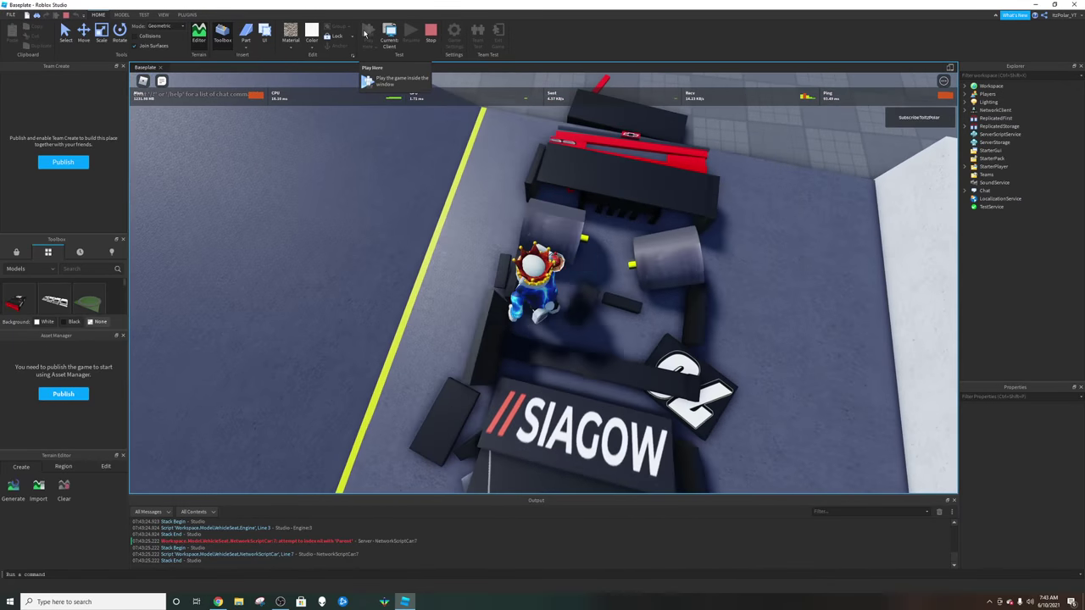
pyautogui.press('a')
pyautogui.press('d')
pyautogui.press('s')
pyautogui.press('space')
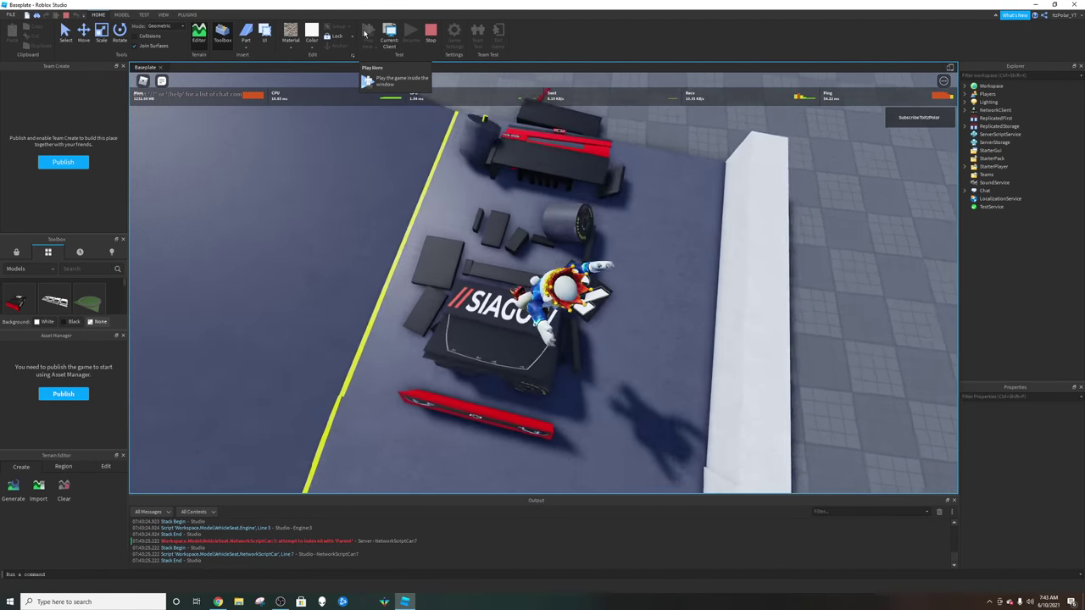
pyautogui.press('s')
pyautogui.press('a')
pyautogui.press('d')
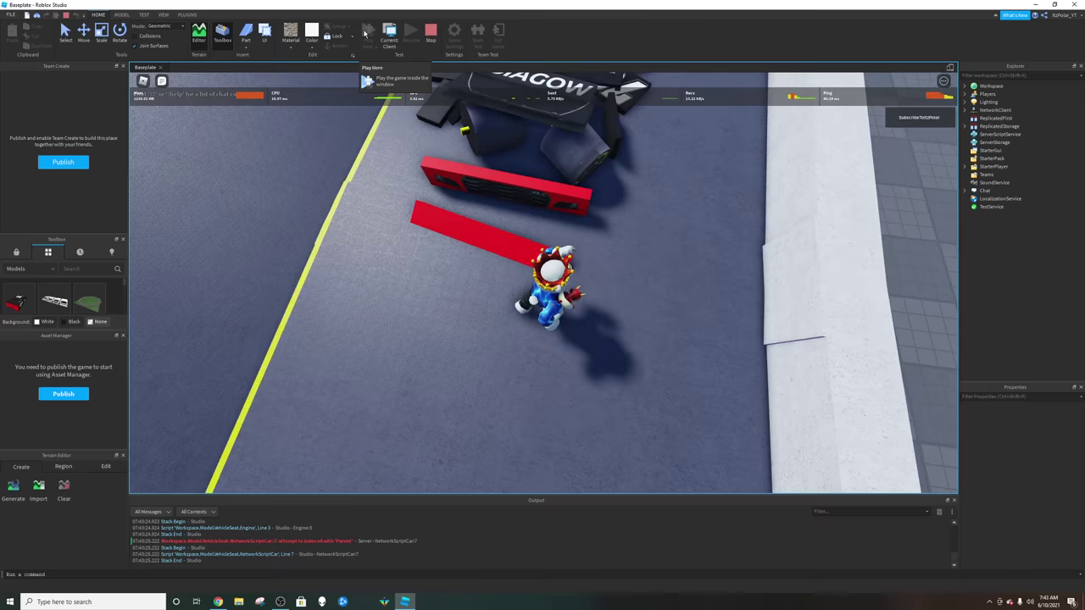
pyautogui.press('w')
pyautogui.press('s')
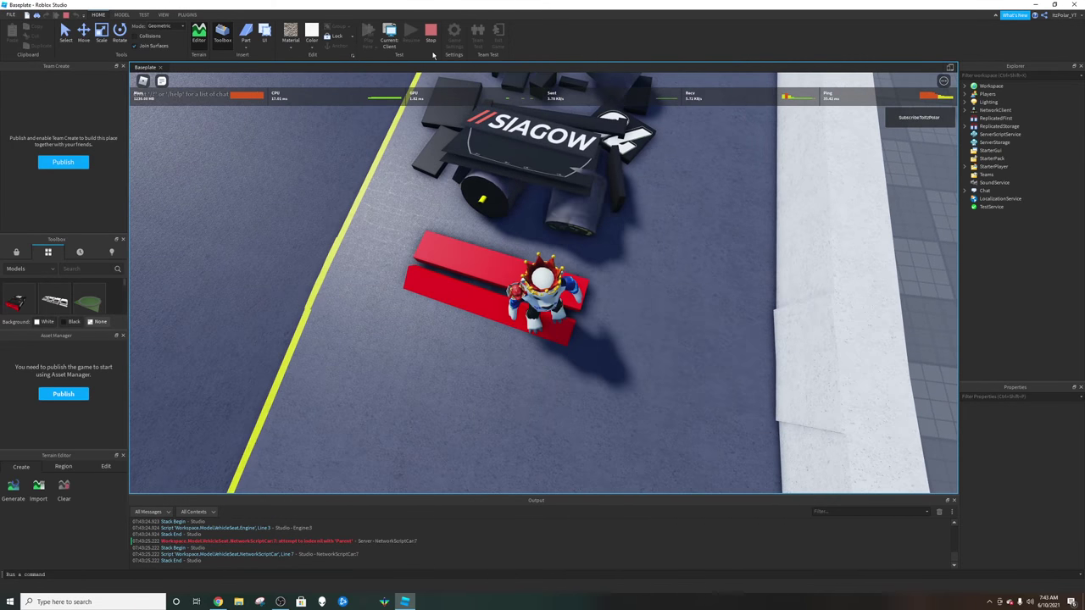
pyautogui.click(431, 34)
# - Delete the car Model from the track
pyautogui.click(607, 383)
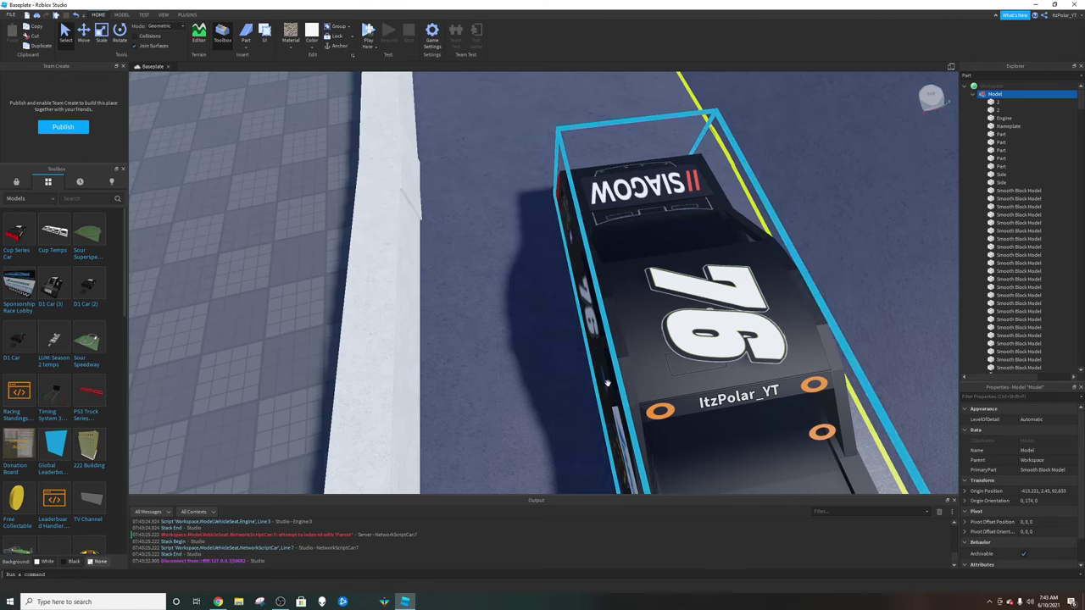
pyautogui.scroll(-10, 607, 383)
pyautogui.press('Delete')
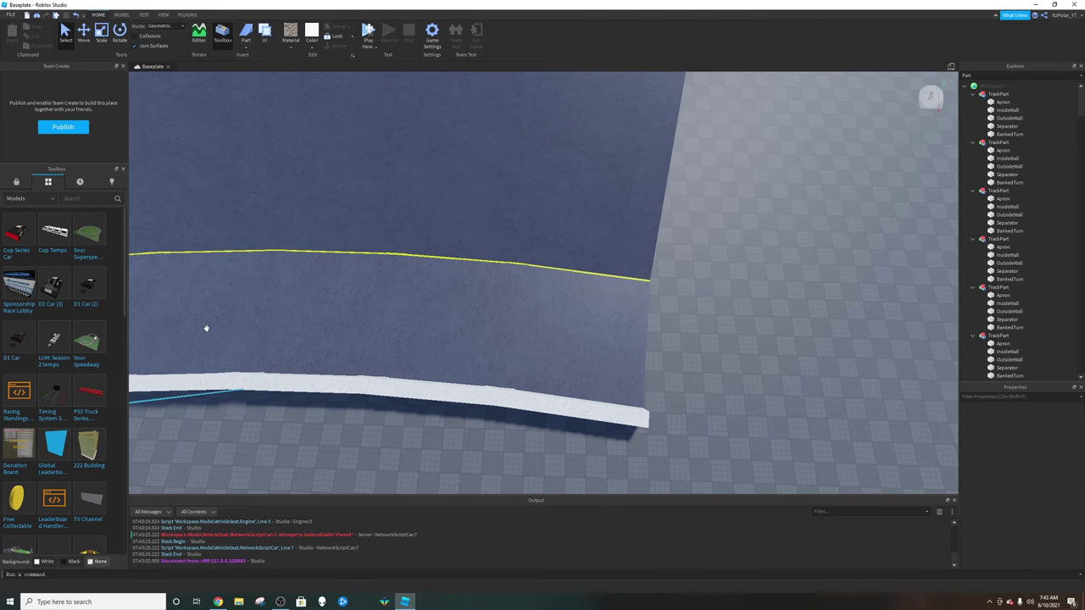
# - Insert the D1 Car from the Toolbox and place it on the apron at the end of the turn
pyautogui.scroll(-3, 91, 382)
pyautogui.scroll(3, 90, 384)
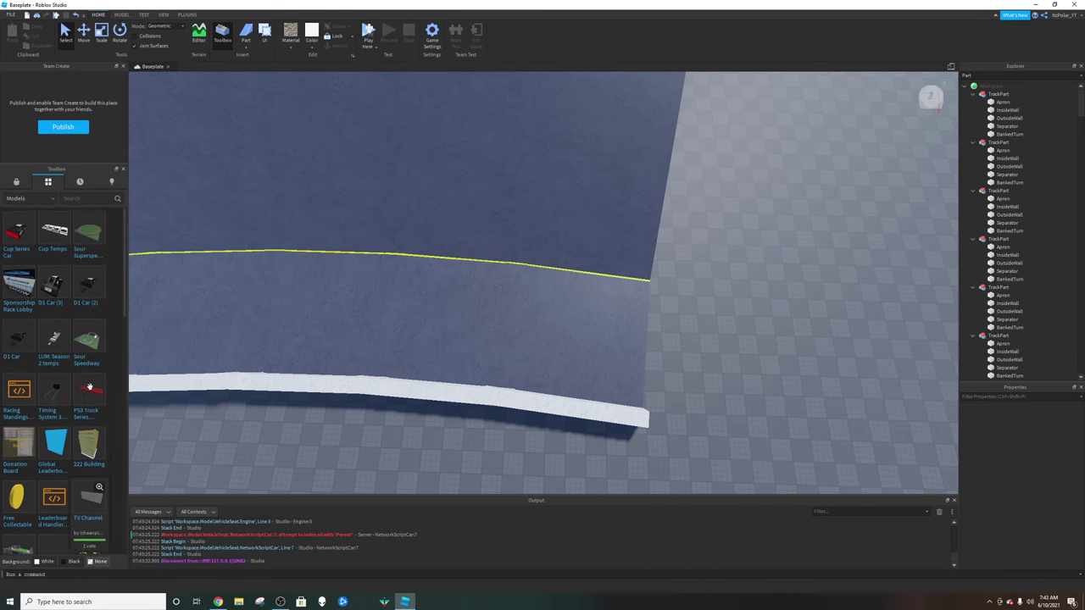
pyautogui.click(14, 346)
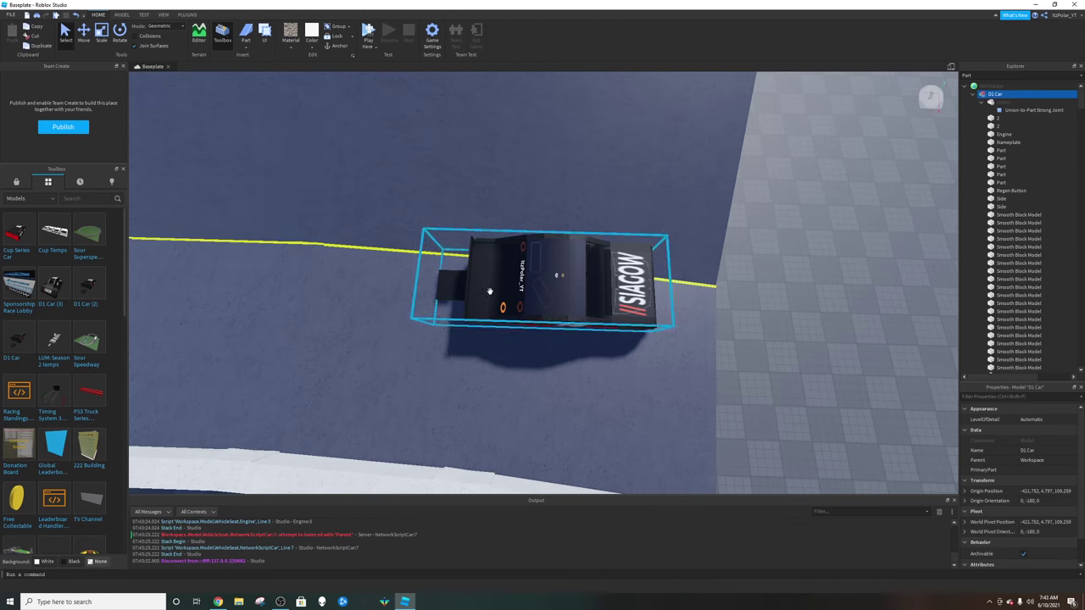
pyautogui.click(761, 283)
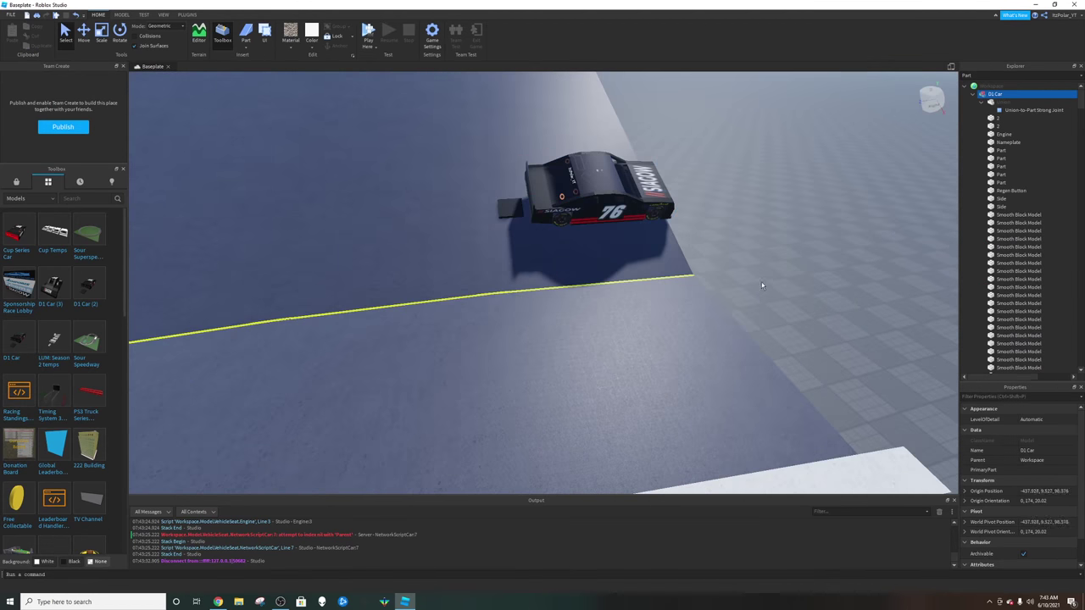
pyautogui.click(612, 212)
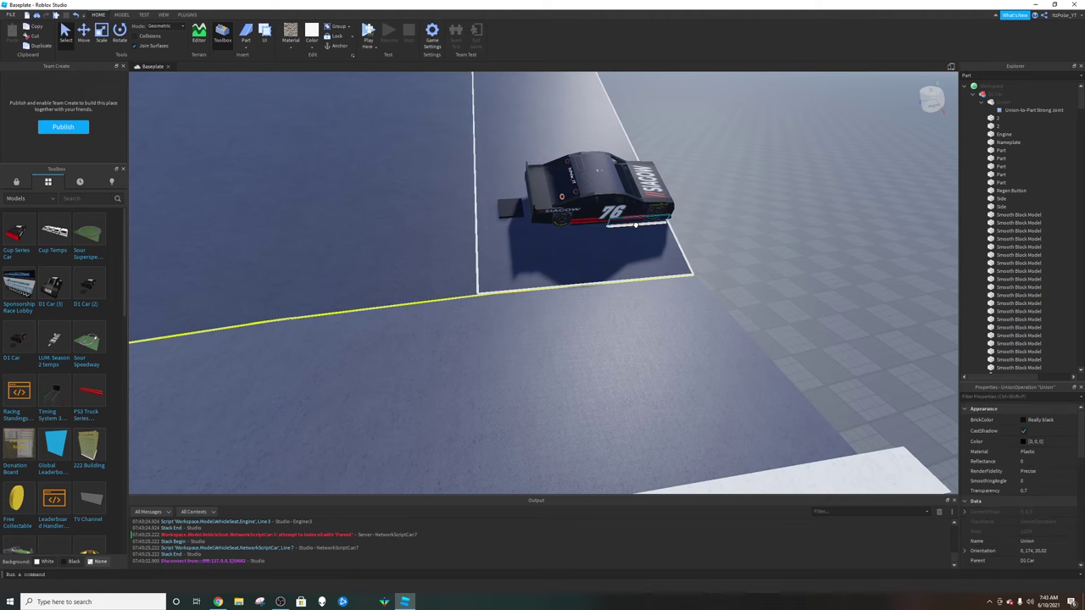
pyautogui.click(640, 231)
pyautogui.moveTo(603, 187); pyautogui.dragTo(715, 406)
# - Rotate the D1 Car 180 degrees to face into the turn and reposition it beside the yellow line
pyautogui.hotkey('ctrl', '4')
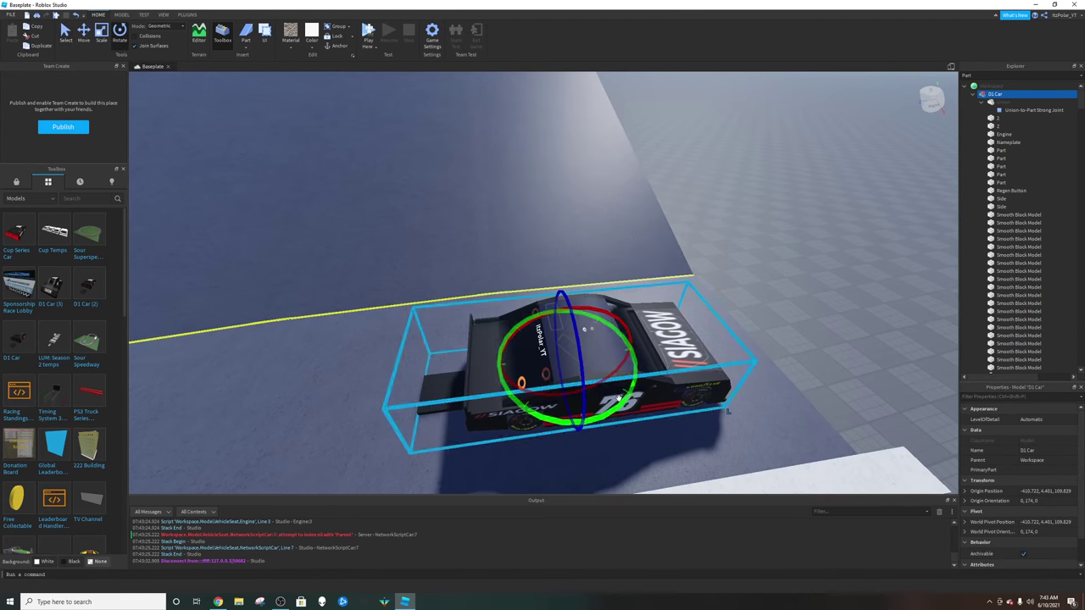
pyautogui.moveTo(636, 414); pyautogui.dragTo(468, 283)
pyautogui.moveTo(560, 365); pyautogui.dragTo(581, 315)
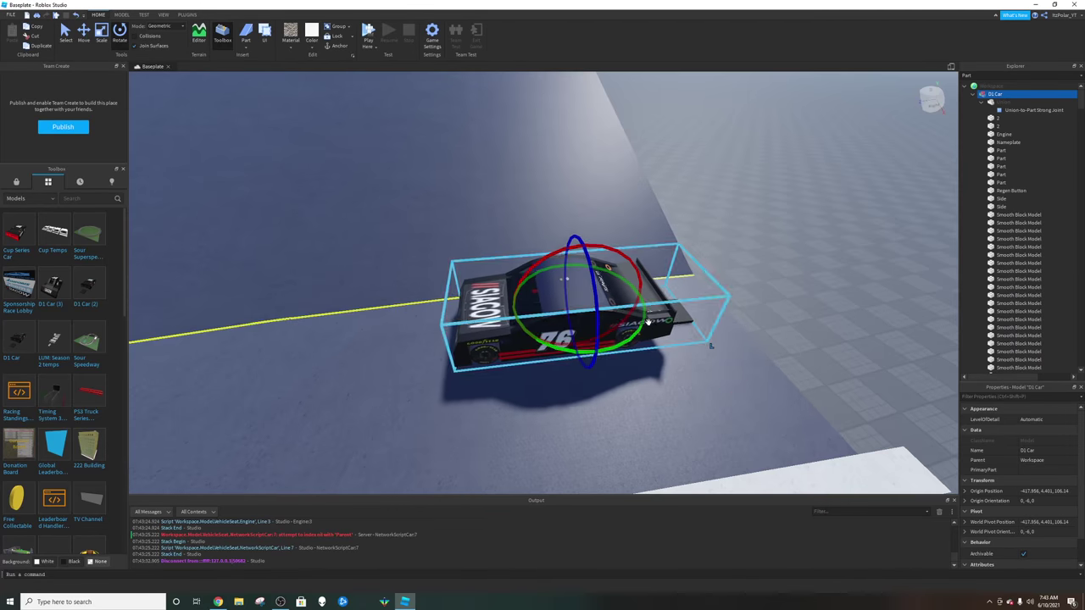
# - Playtest the track by driving the D1 Car around the turn, then stop the test
pyautogui.scroll(3, 588, 318)
pyautogui.click(365, 26)
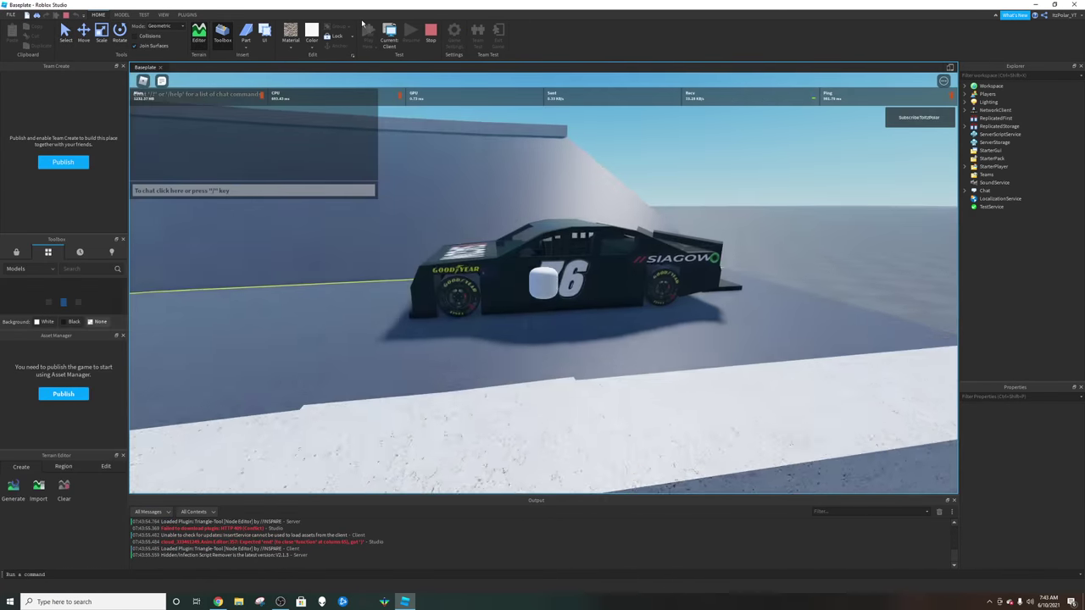
pyautogui.press('w')
pyautogui.press('space')
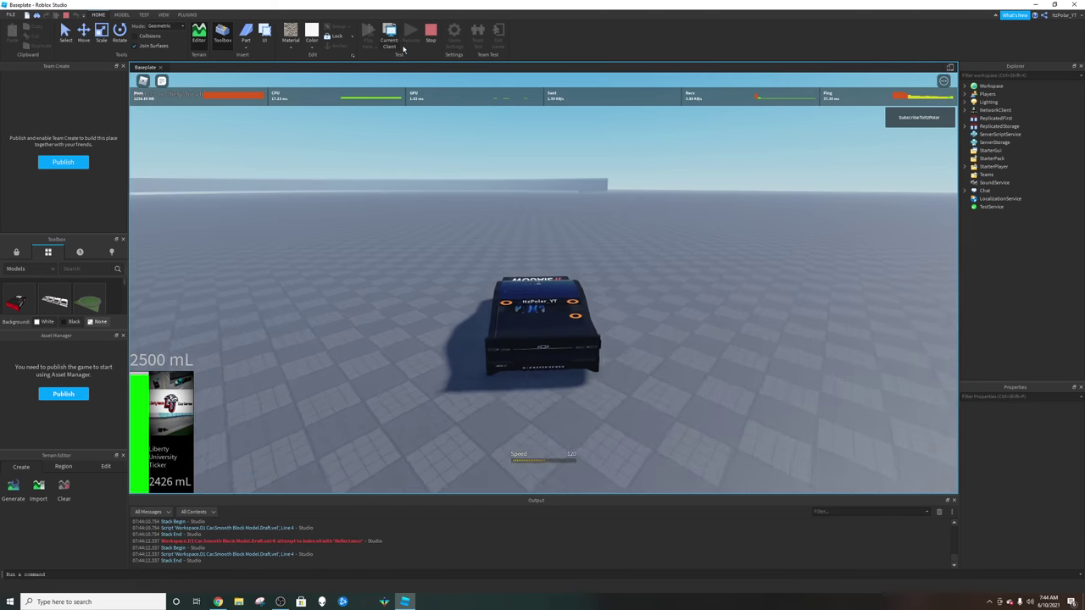
pyautogui.click(431, 34)
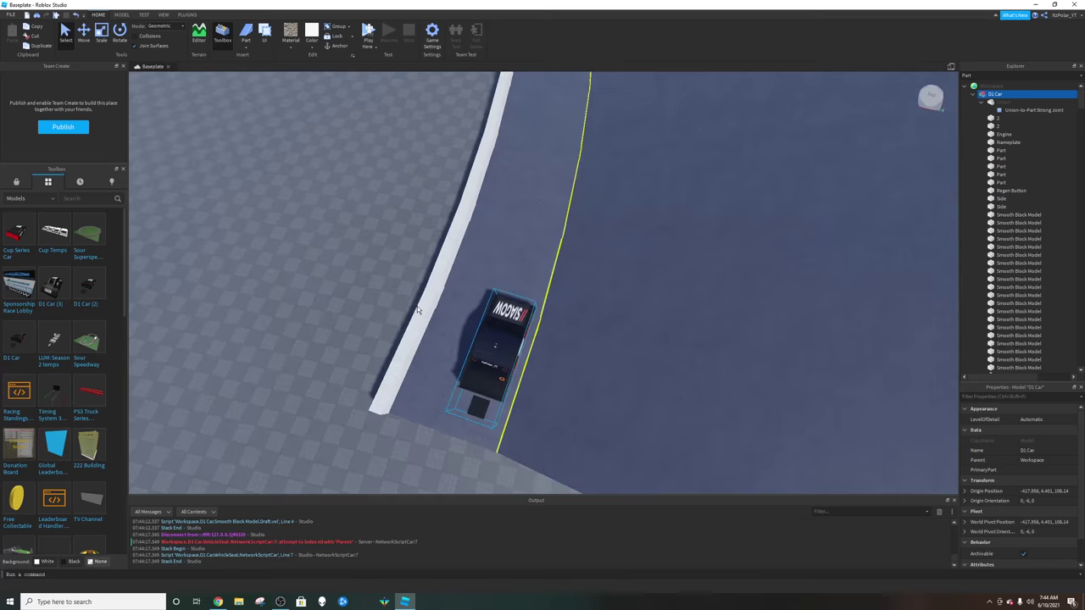
# - Select the TrackPart at the open end of the banked turn and launch Archimedes for it
pyautogui.scroll(-3, 417, 306)
pyautogui.moveTo(417, 306); pyautogui.dragTo(376, 263, button='right')
pyautogui.scroll(4, 462, 375)
pyautogui.click(460, 372)
pyautogui.click(191, 15)
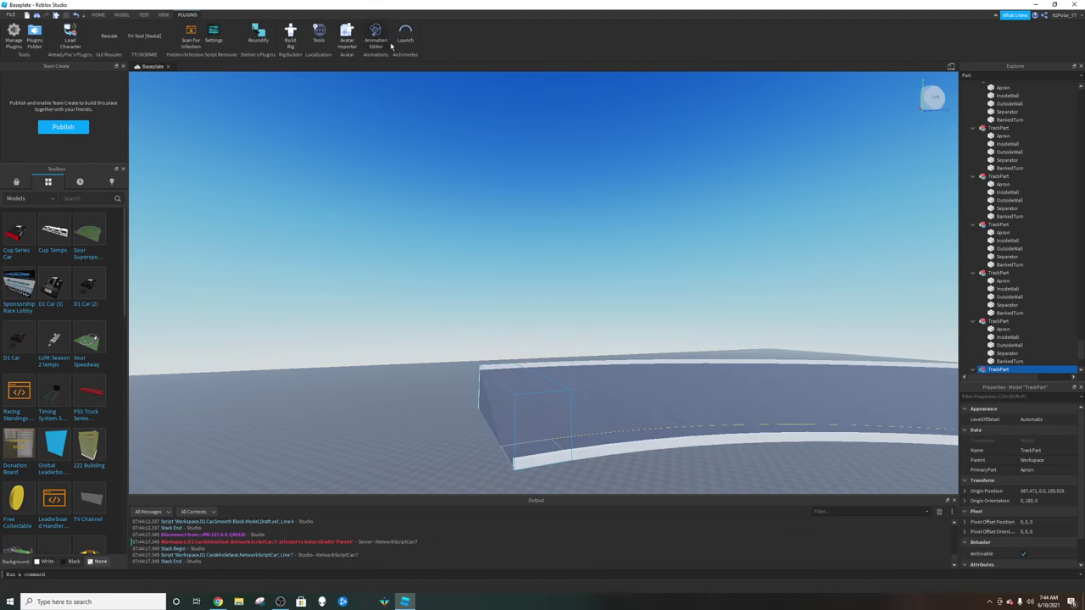
pyautogui.click(406, 39)
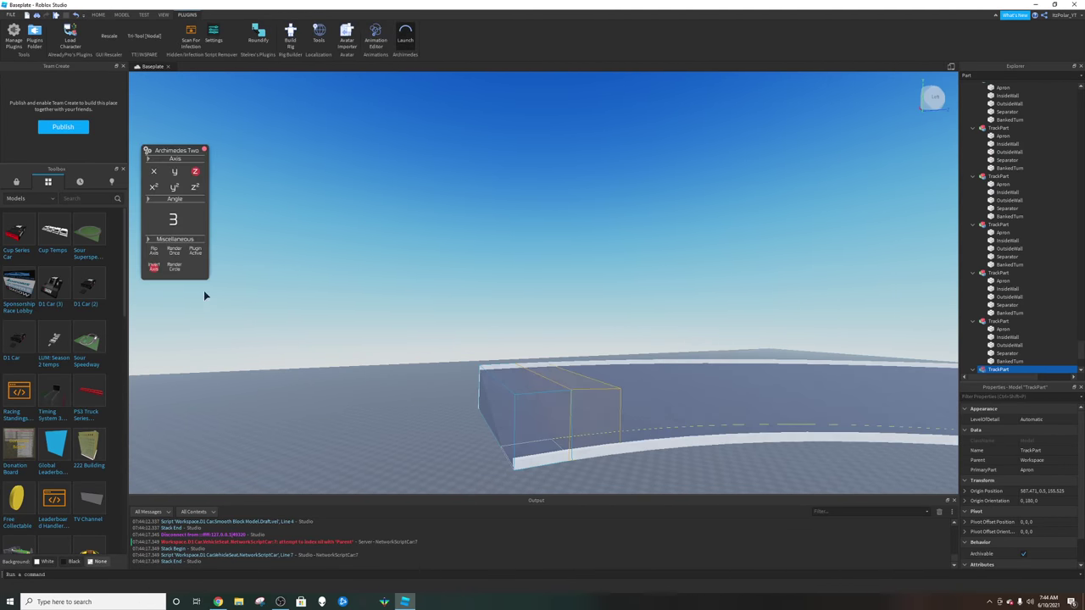
# - Set Archimedes to the non-inverted z² axis, render 3-degree segments until the turn forms a full circle, and close the plugin
pyautogui.click(174, 254)
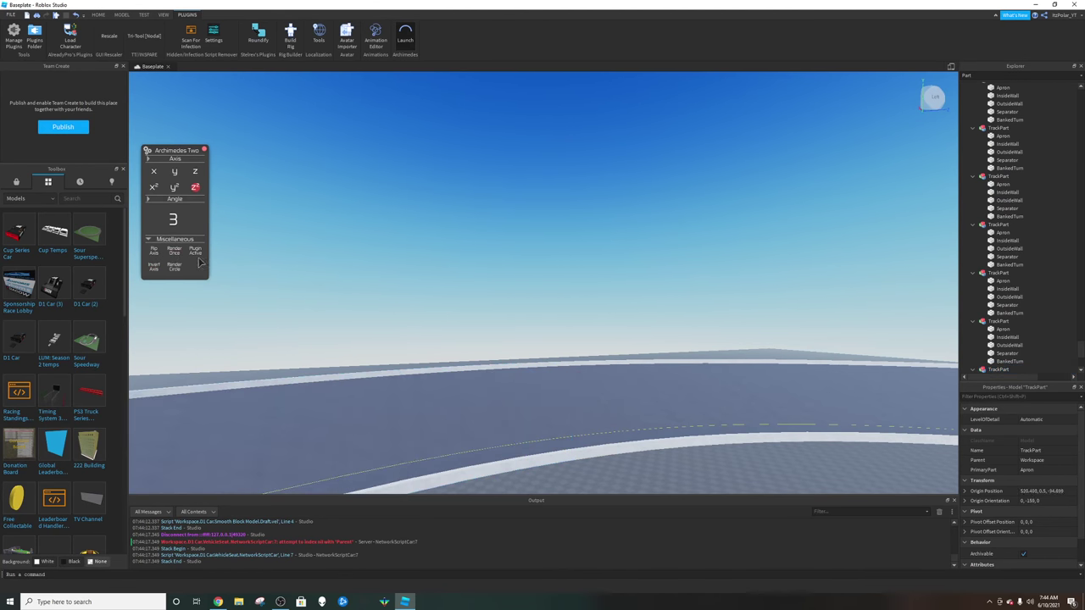
pyautogui.moveTo(494, 308); pyautogui.dragTo(497, 309, button='right')
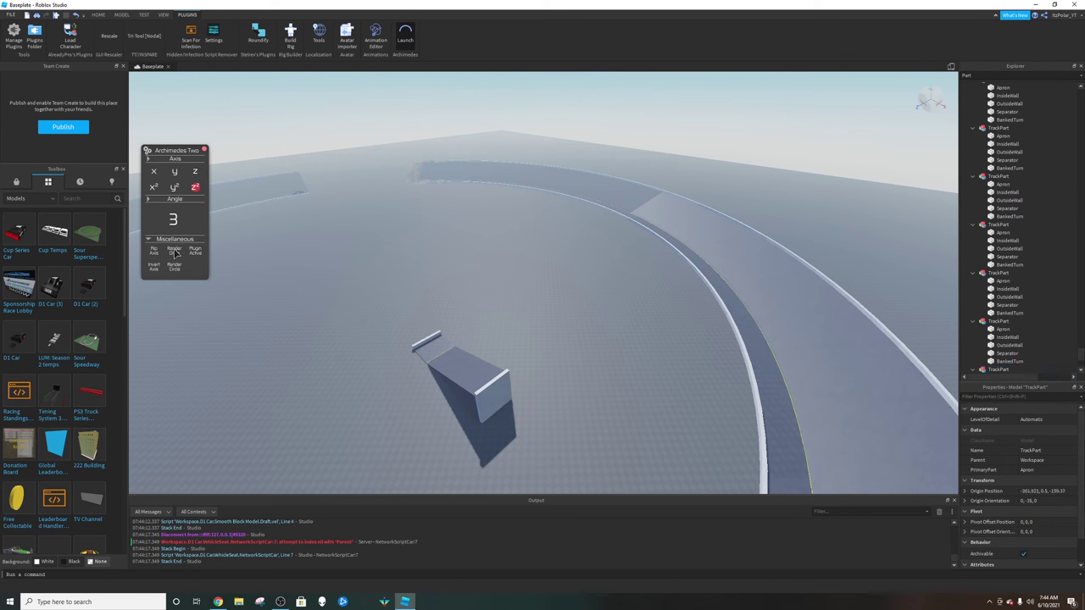
pyautogui.click(174, 252)
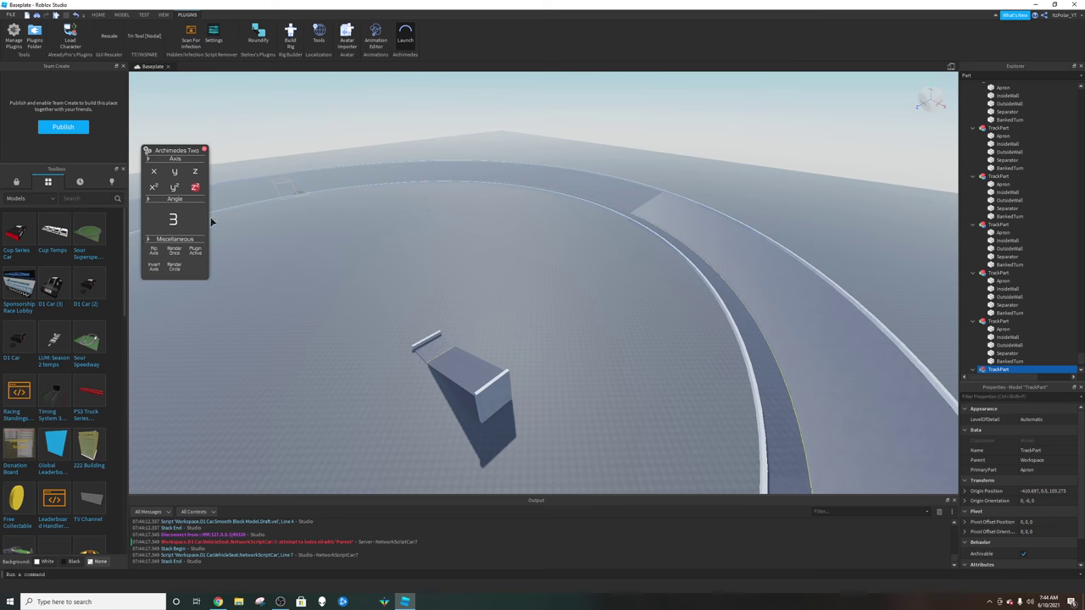
pyautogui.click(204, 149)
# - Move the D1 Car about 5 studs along the apron, keeping it beside the yellow line
pyautogui.press('w')
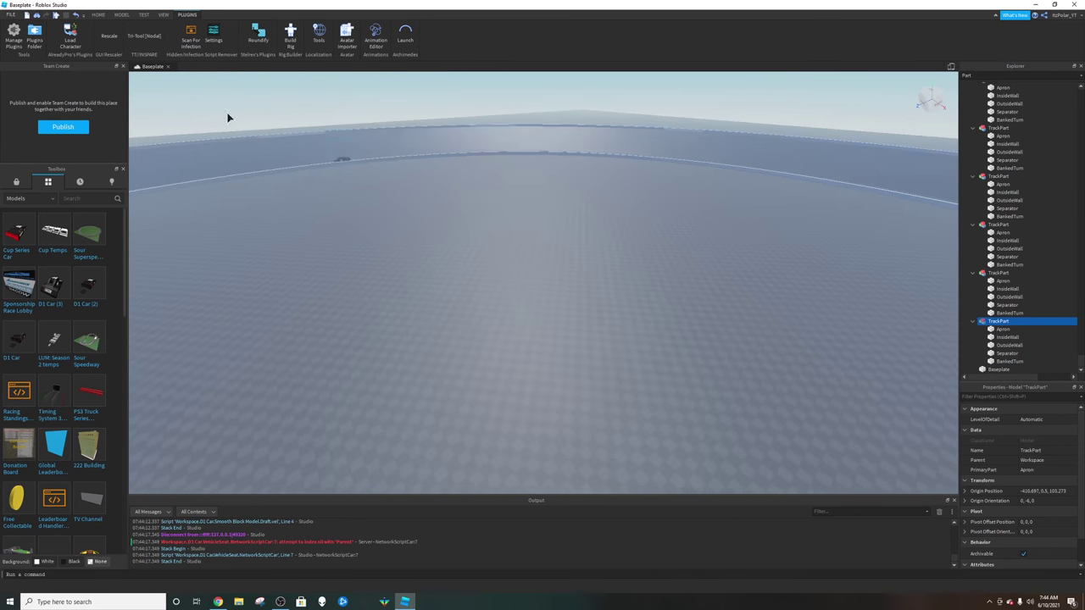
pyautogui.click(98, 15)
pyautogui.click(68, 43)
pyautogui.moveTo(502, 203); pyautogui.dragTo(501, 173, button='right')
pyautogui.scroll(10, 422, 302)
pyautogui.moveTo(480, 290); pyautogui.dragTo(499, 302)
pyautogui.scroll(8, 499, 302)
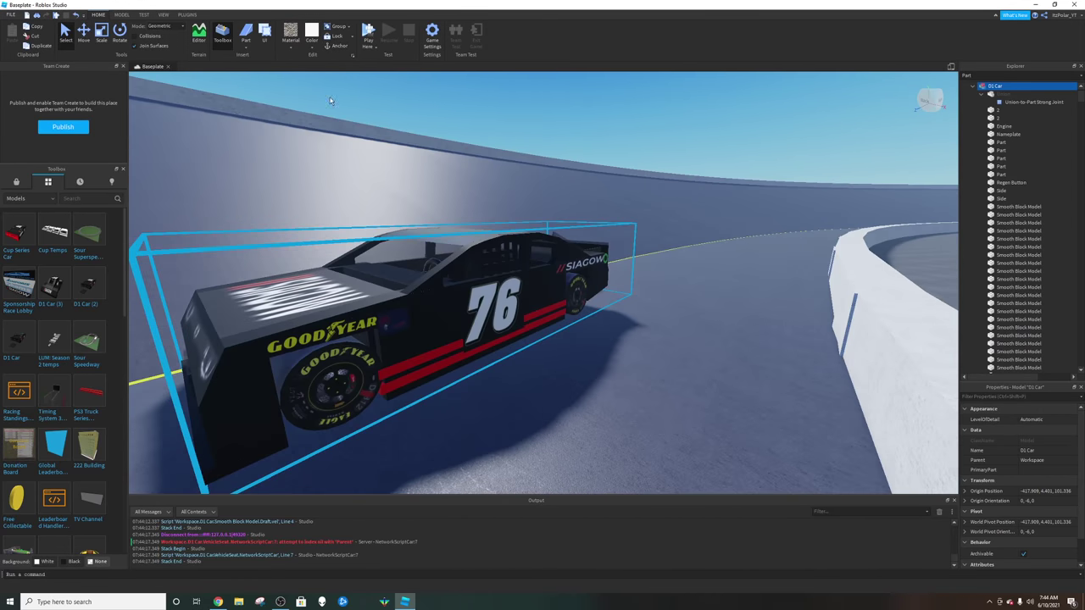
# - Start a playtest and drive the D1 Car around the full circular banked track
pyautogui.click(368, 29)
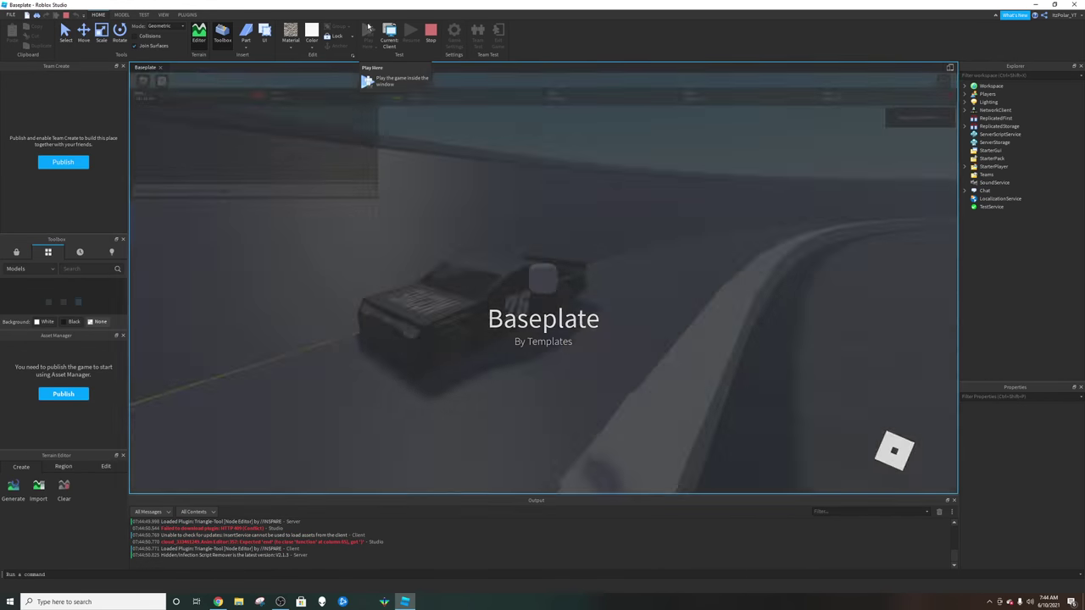
pyautogui.press('w')
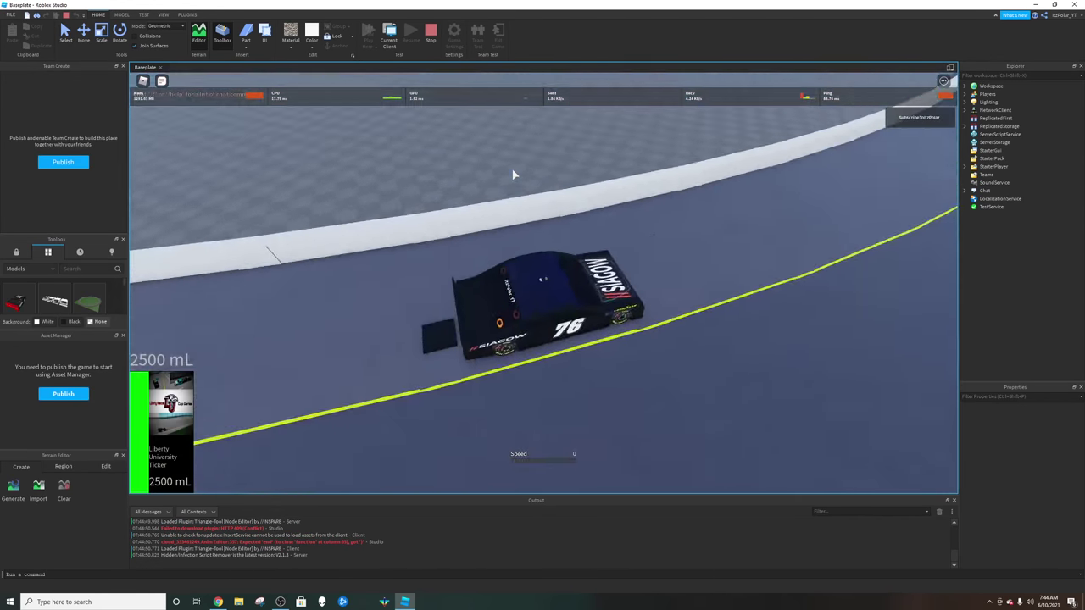
pyautogui.moveTo(511, 172); pyautogui.dragTo(505, 171, button='right')
pyautogui.press('w')
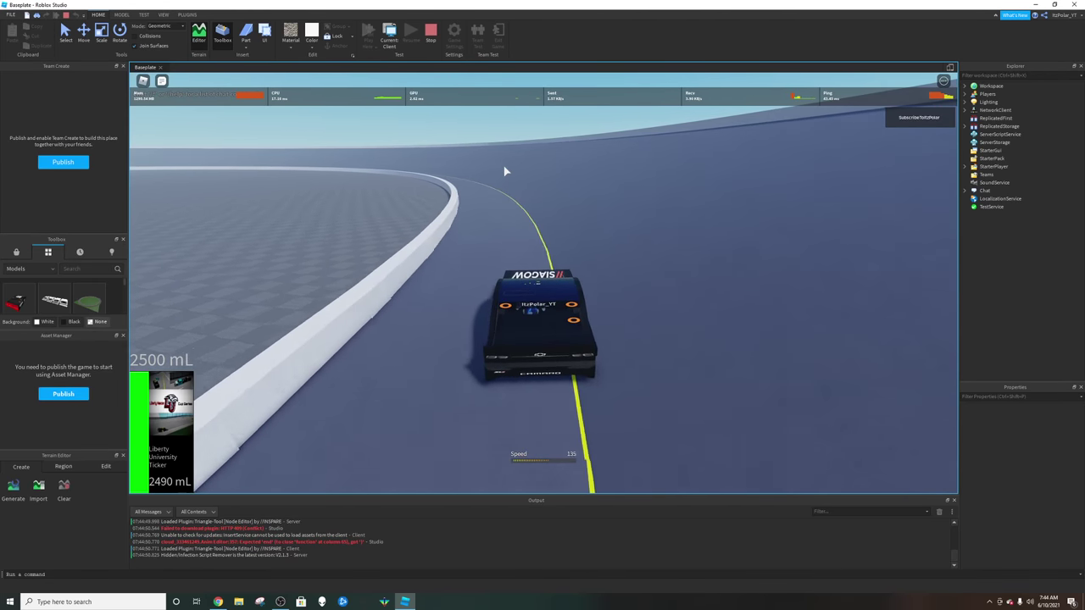
pyautogui.press('a')
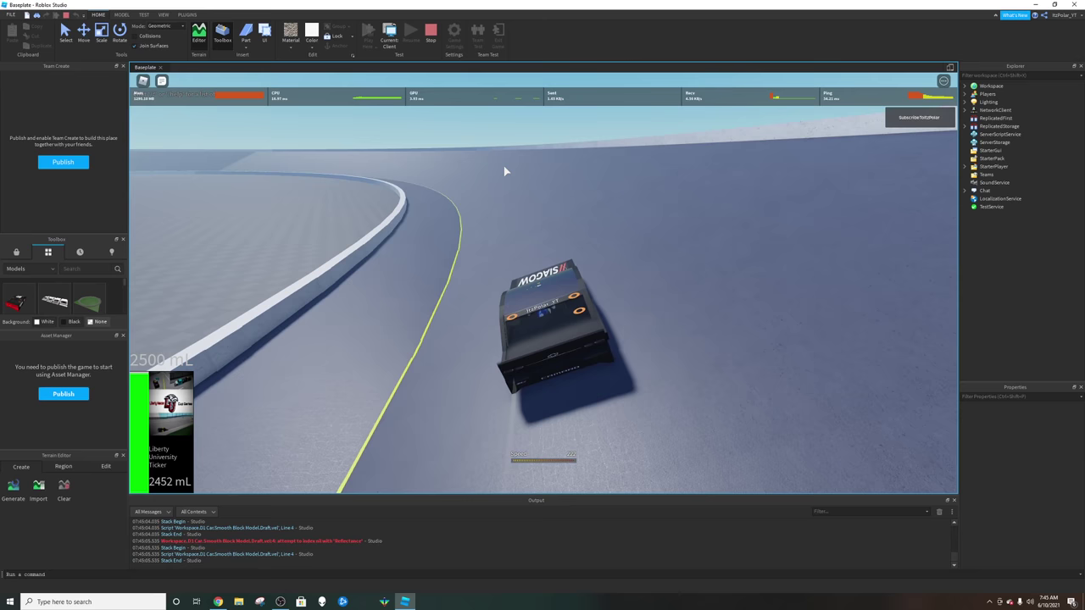
pyautogui.press('w')
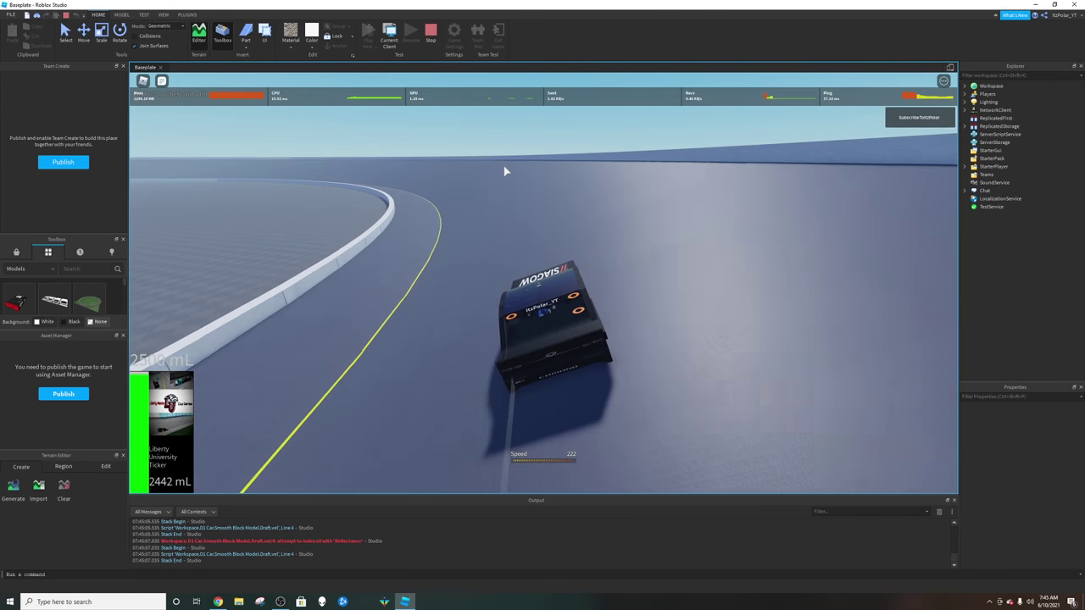
pyautogui.press('w')
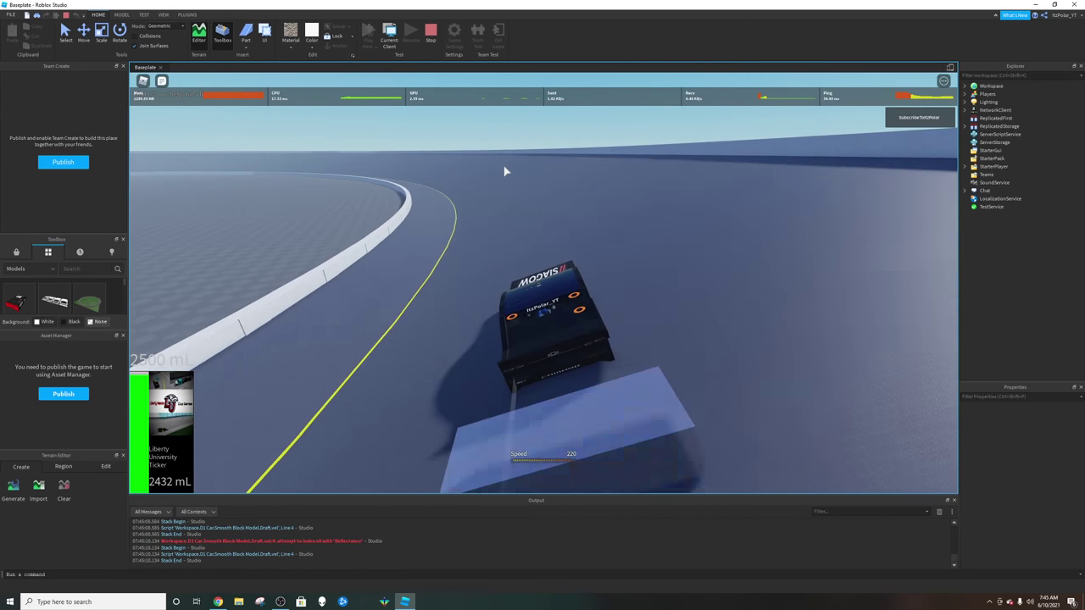
pyautogui.press('w')
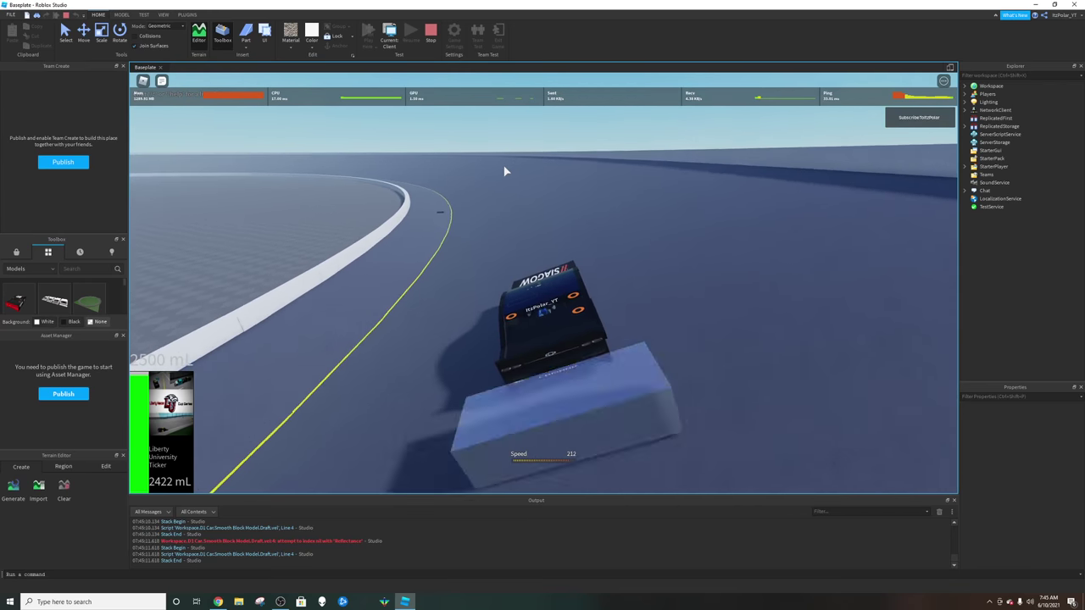
pyautogui.press('w')
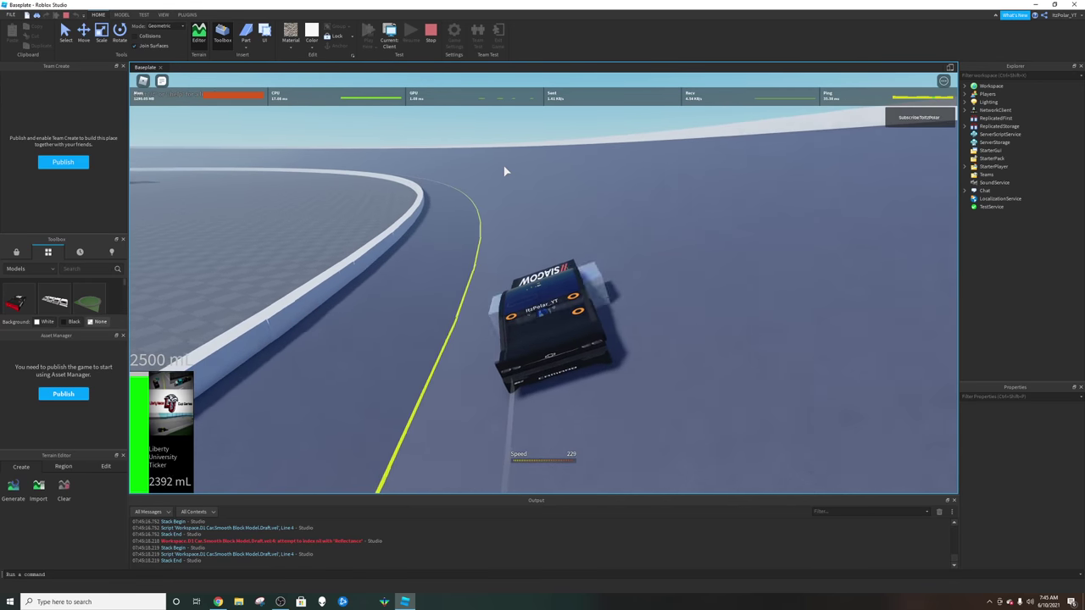
pyautogui.press('w')
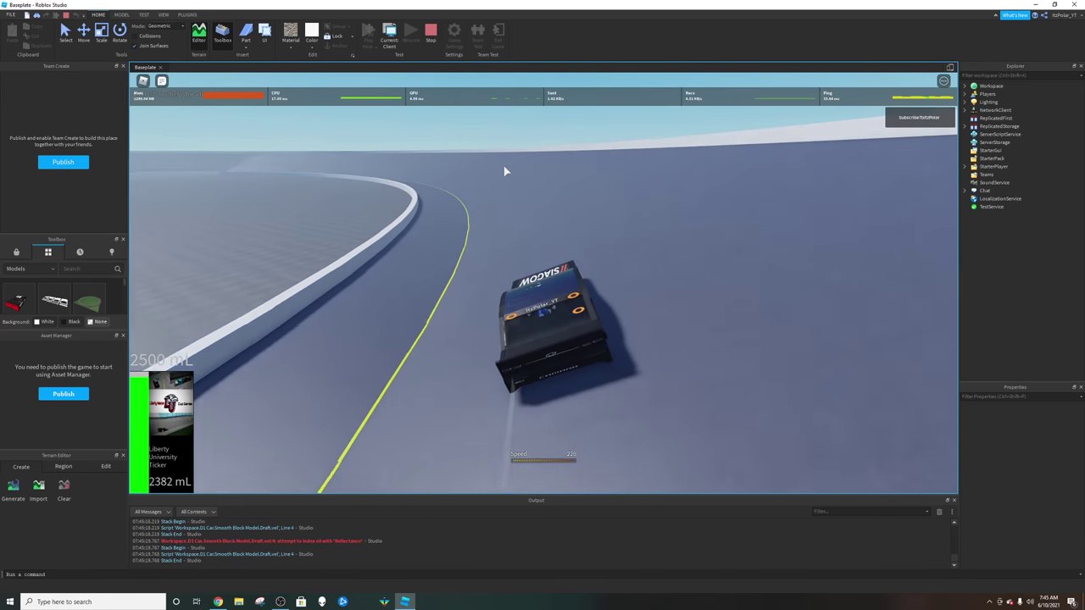
pyautogui.press('w')
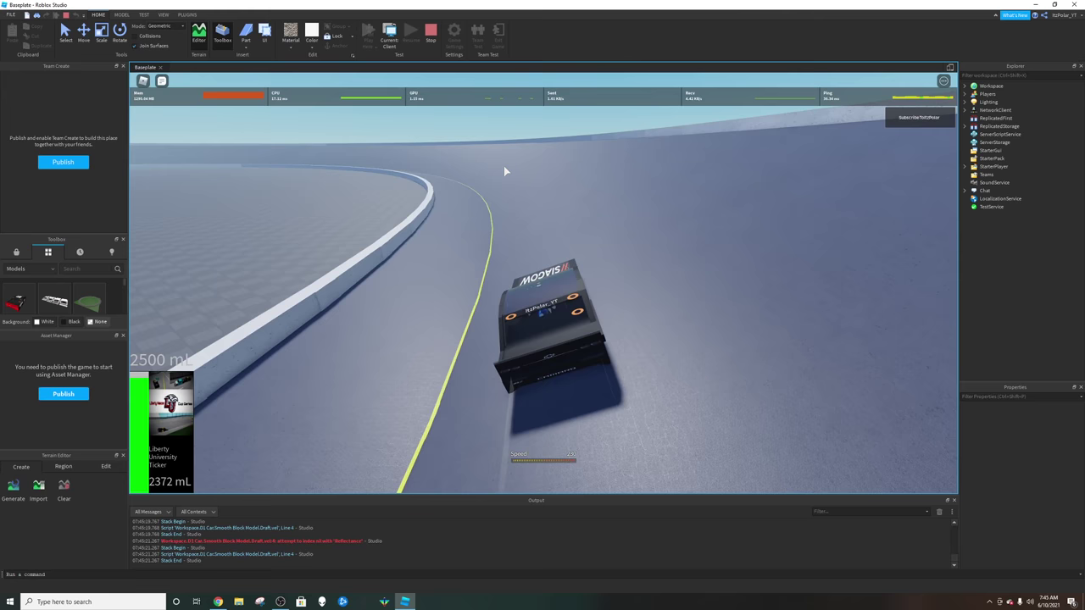
pyautogui.press('w')
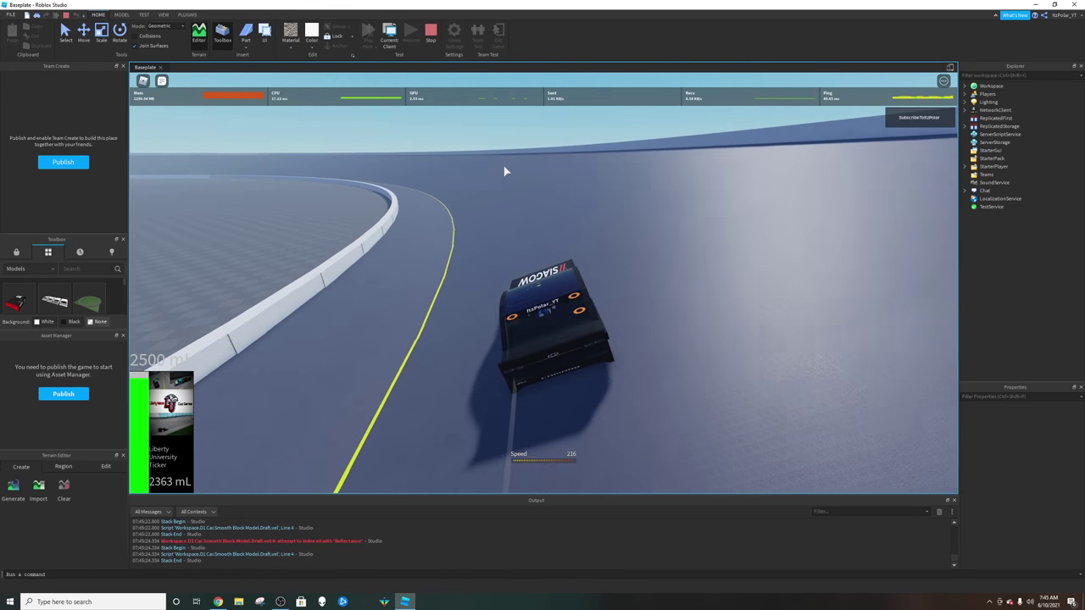
pyautogui.press('w')
# - Get out of the D1 Car and view the avatar standing on the apron up close
pyautogui.moveTo(458, 239); pyautogui.dragTo(458, 240, button='right')
pyautogui.press('space')
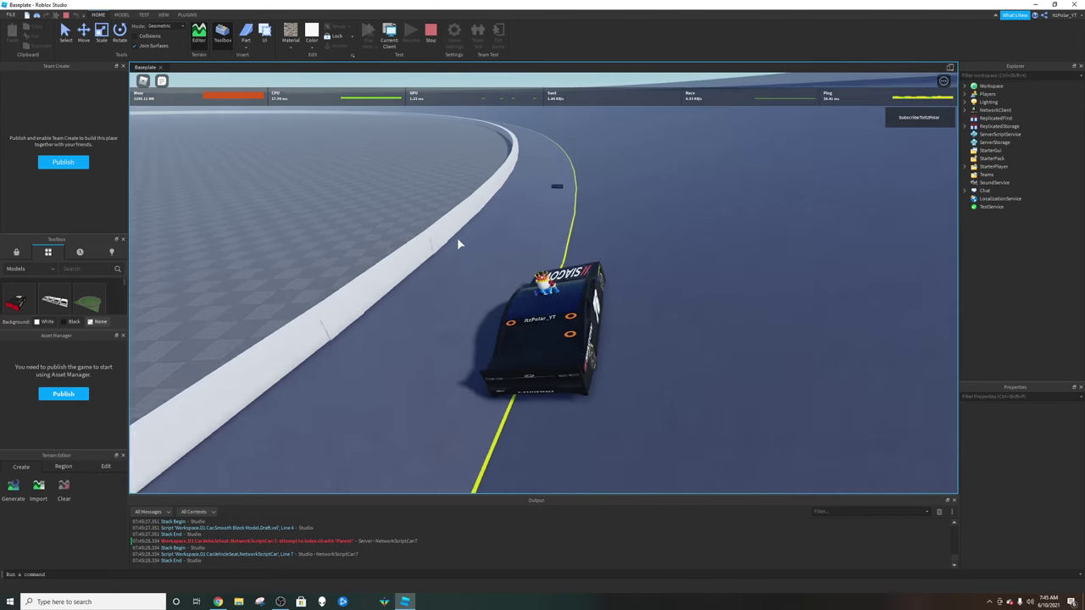
pyautogui.press('s')
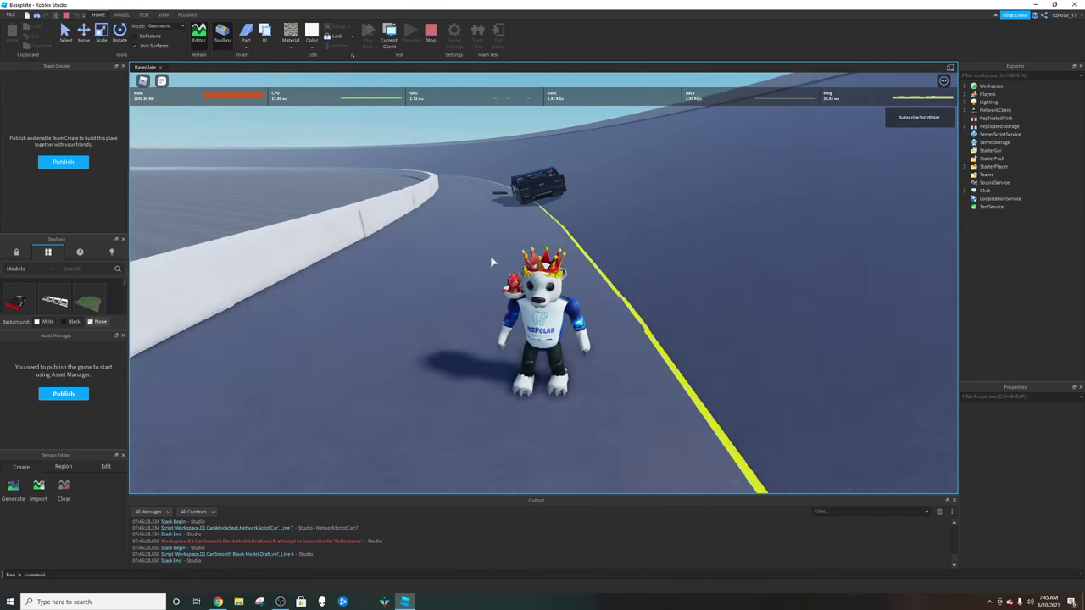
pyautogui.scroll(1, 491, 256)
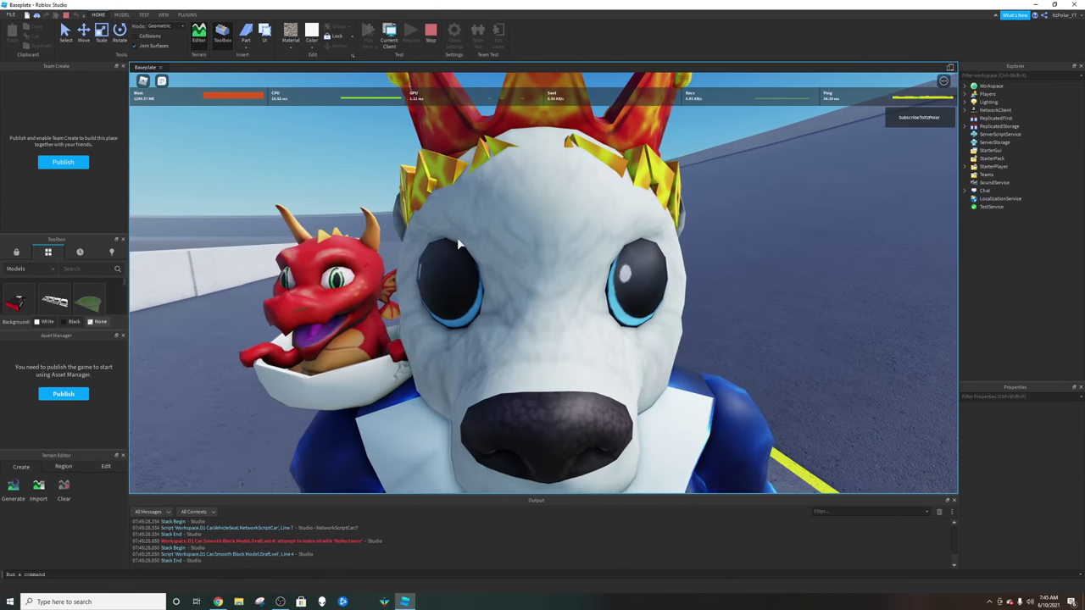
pyautogui.scroll(-4, 458, 240)
pyautogui.moveTo(490, 257); pyautogui.dragTo(490, 257, button='right')
pyautogui.scroll(-3, 484, 253)
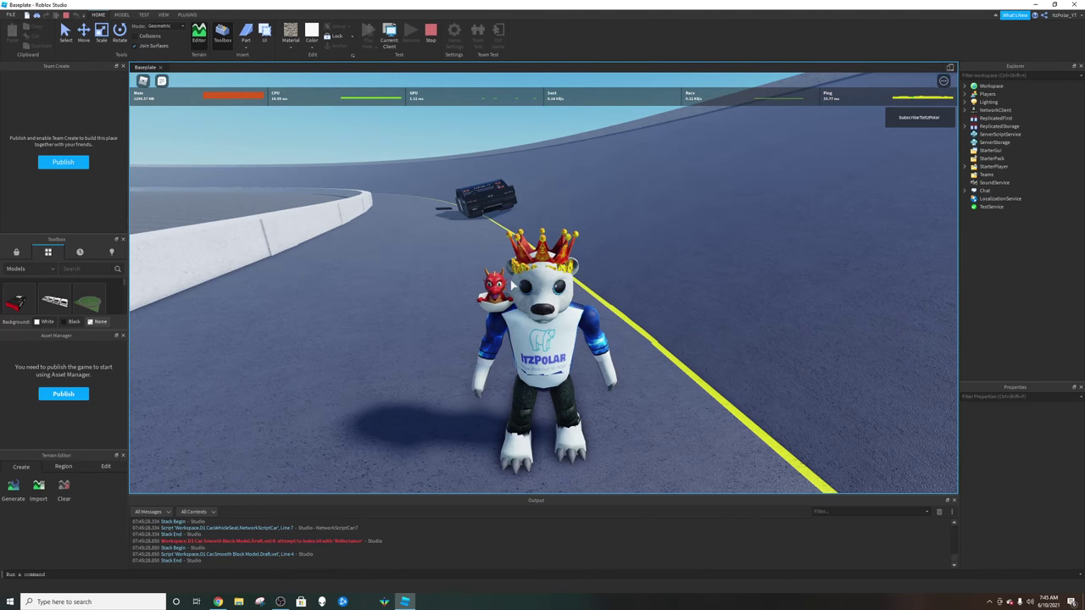